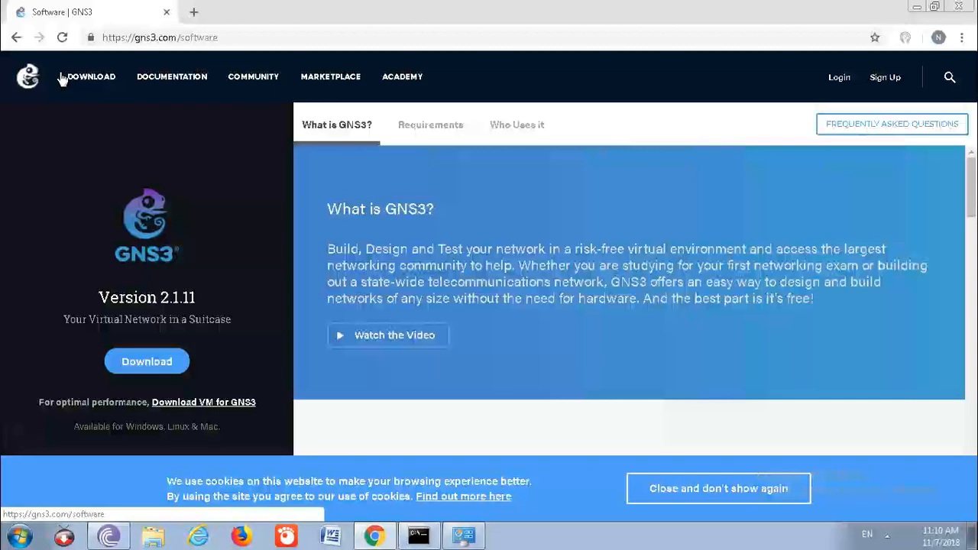
Open the GNS3 download options and close them again.
click(64, 78)
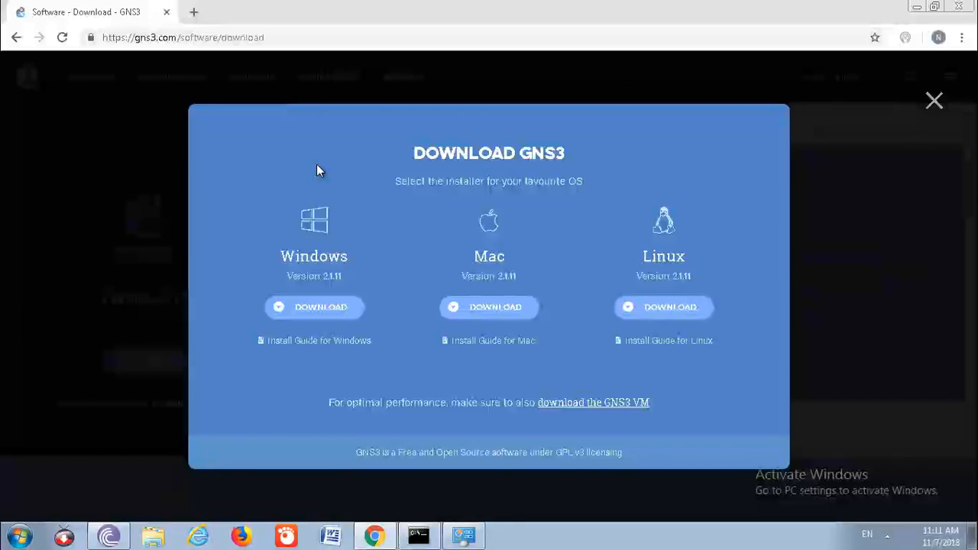
click(934, 101)
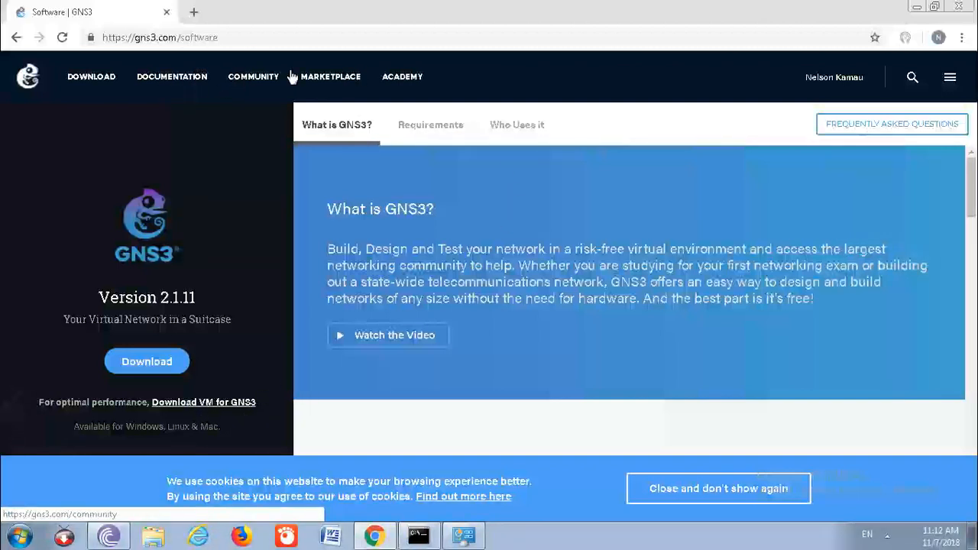
Review the minimum requirements for GNS3, highlighting the 64 bit operating system requirement.
click(429, 134)
scroll(675, 258, down, 1)
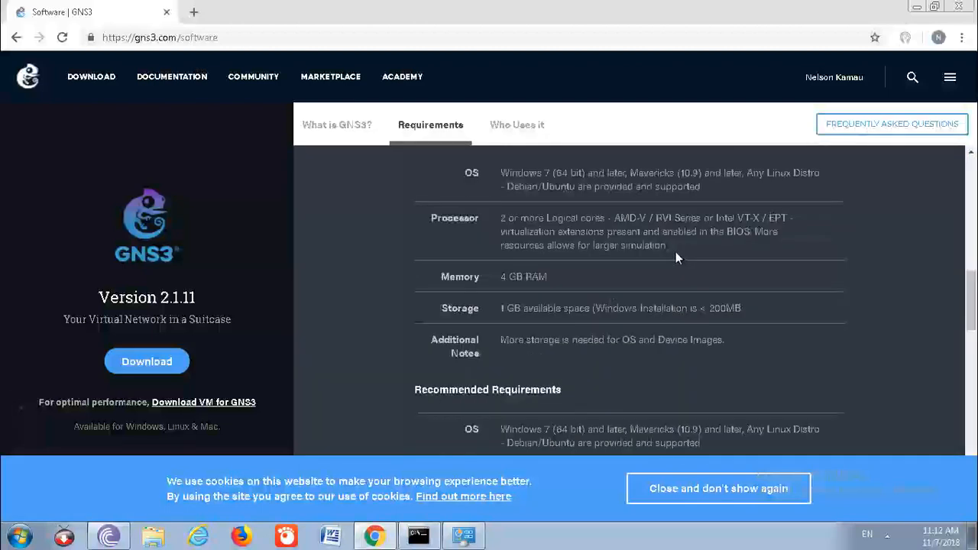
scroll(679, 254, up, 1)
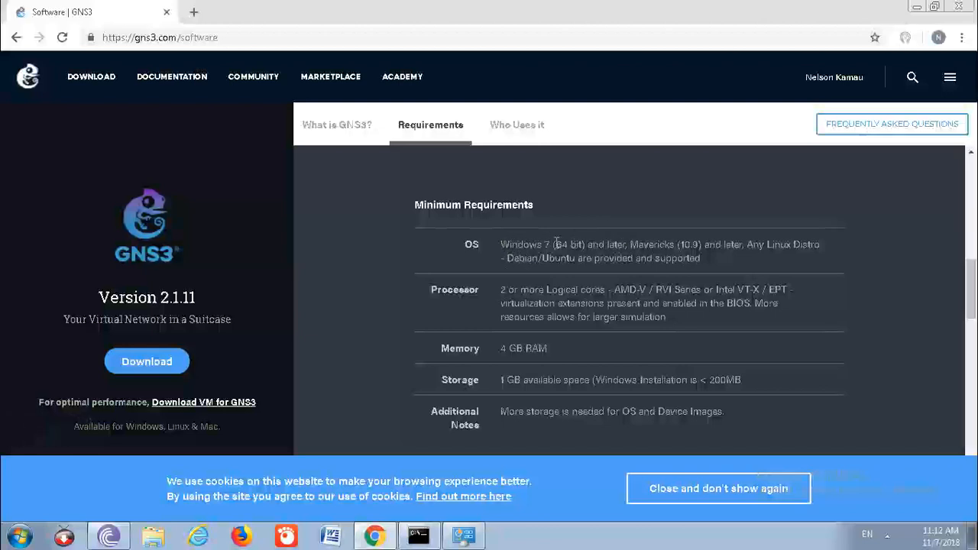
drag(556, 245, 595, 246)
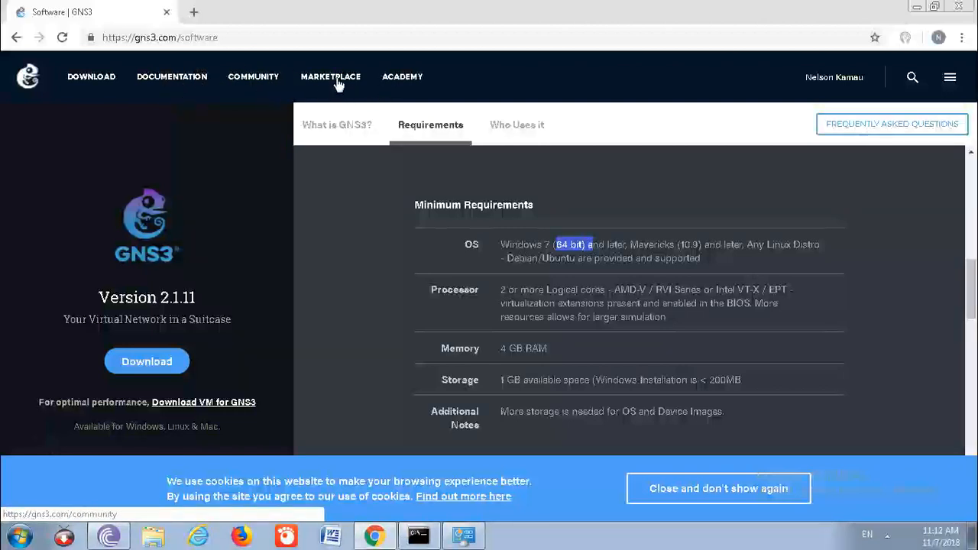
click(574, 259)
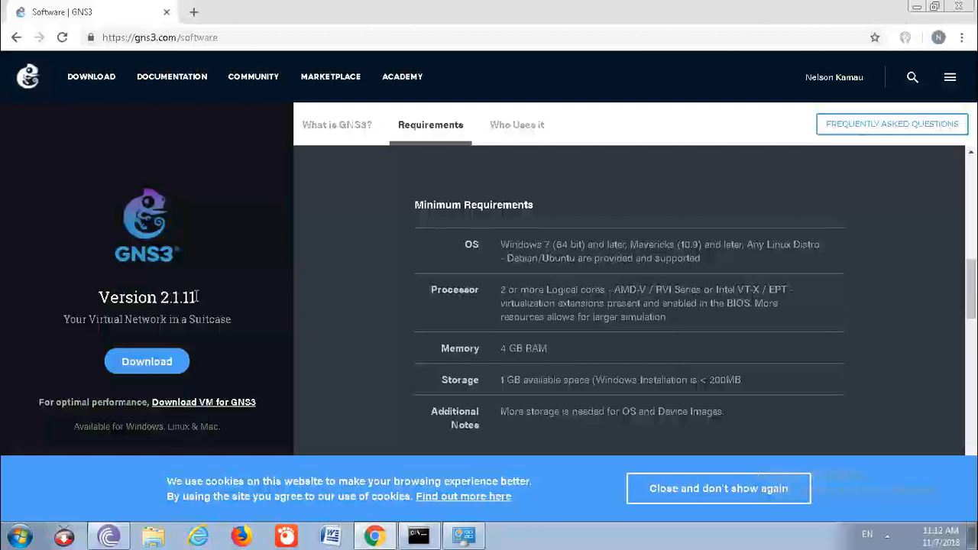
Highlight version number 2.1.11 and download the GNS3 installer for Windows.
drag(159, 298, 195, 298)
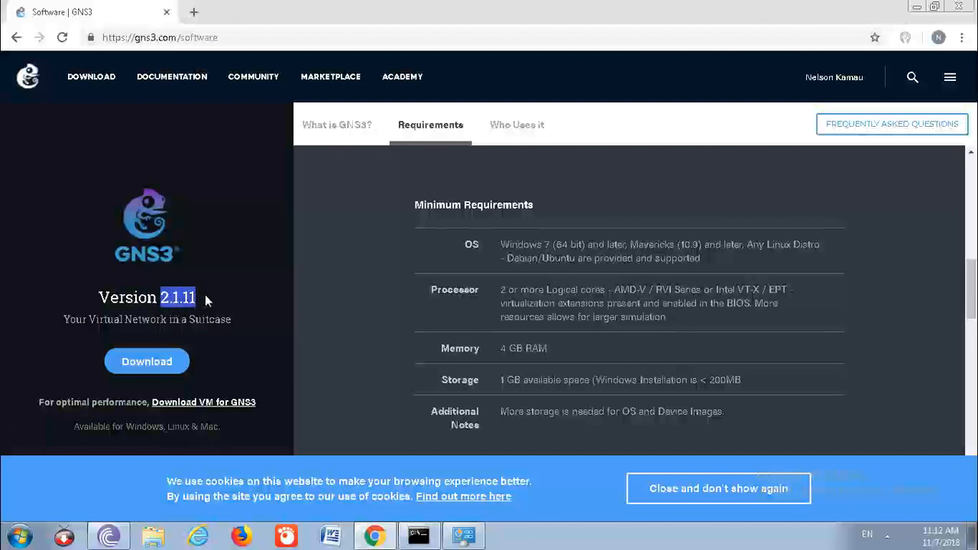
click(149, 369)
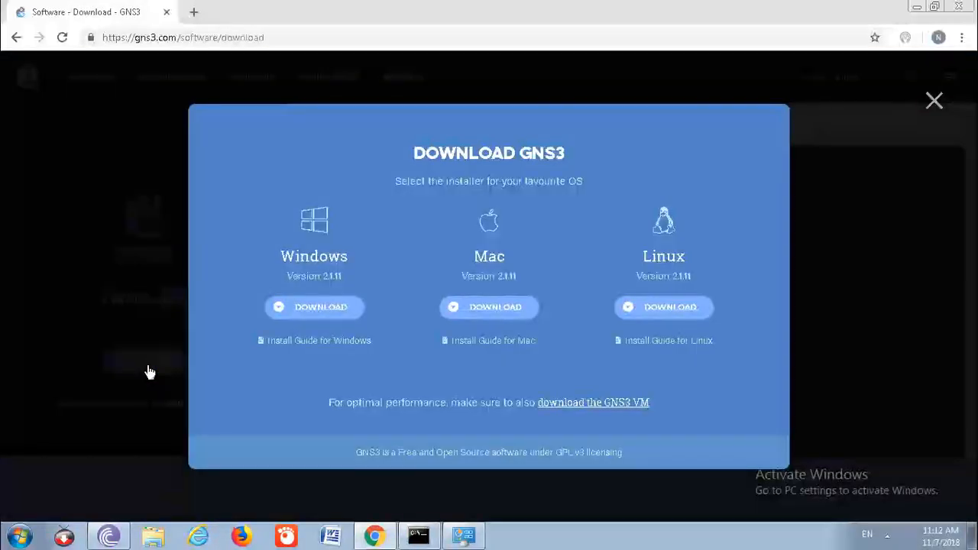
click(322, 320)
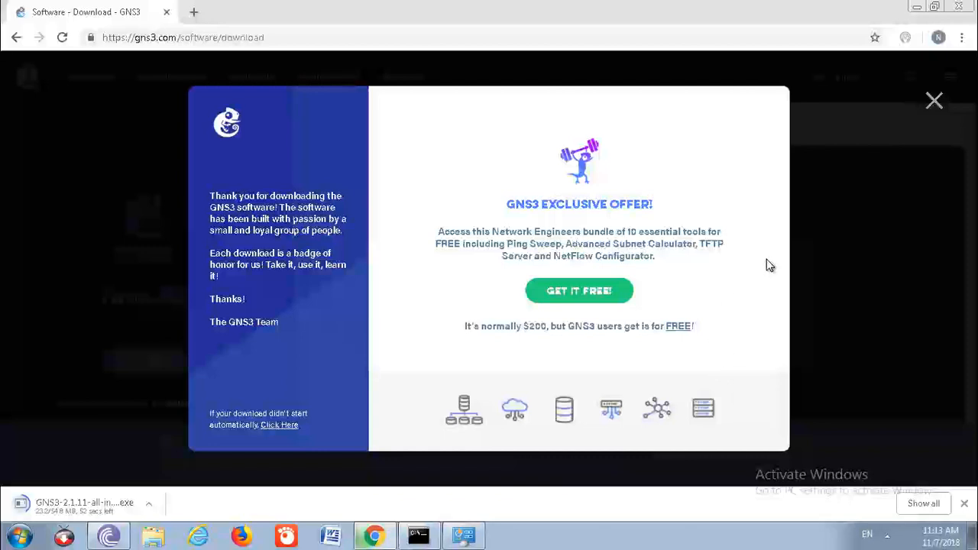
Minimize the browser and close the Programs and Features and command prompt windows.
mouse_move(738, 3)
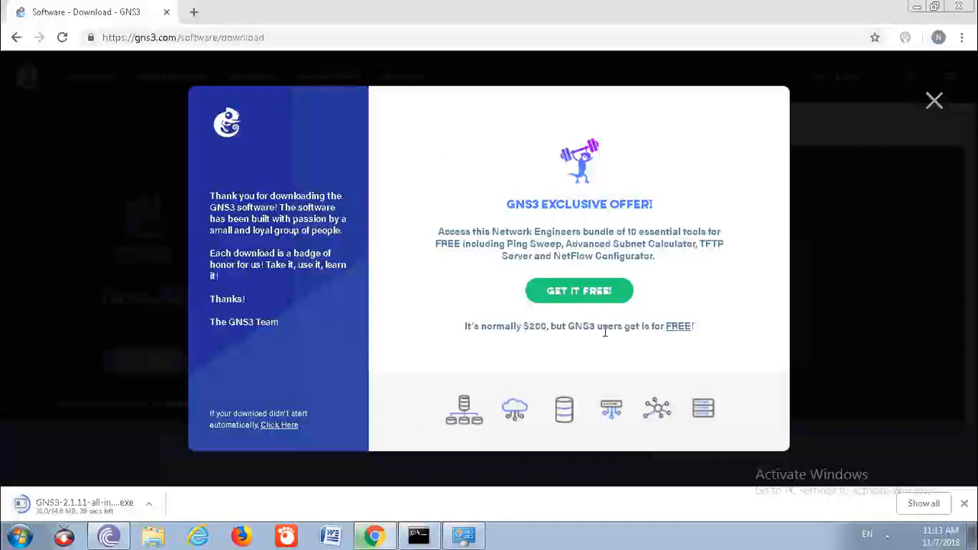
click(917, 7)
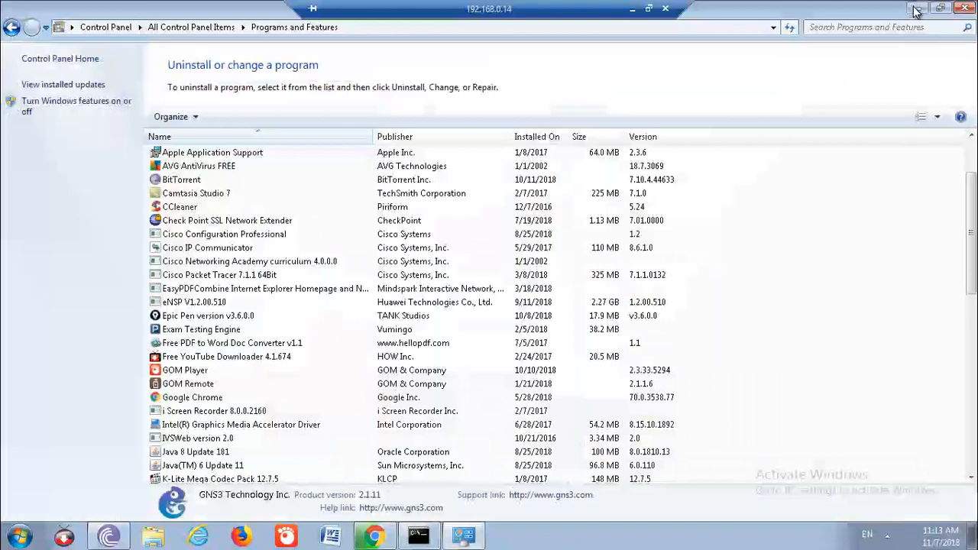
click(966, 11)
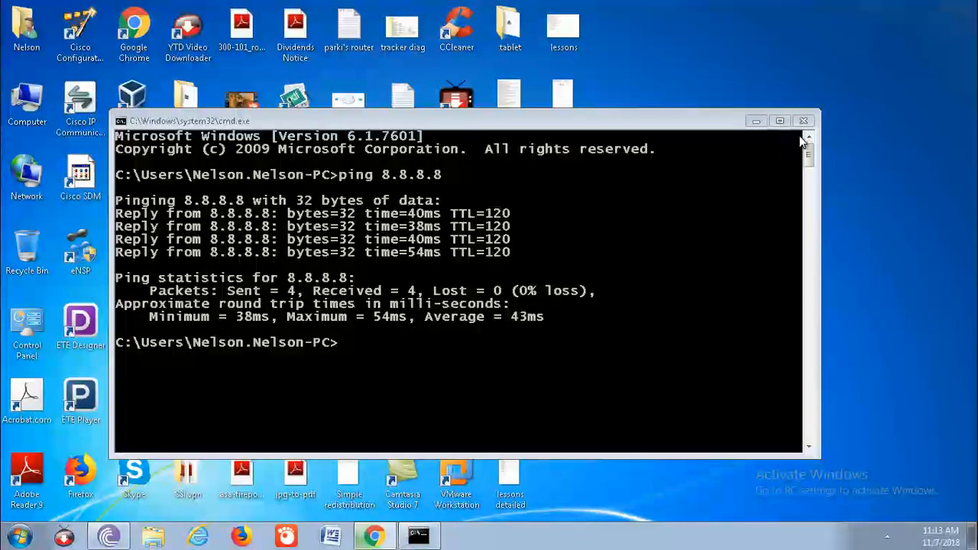
click(804, 122)
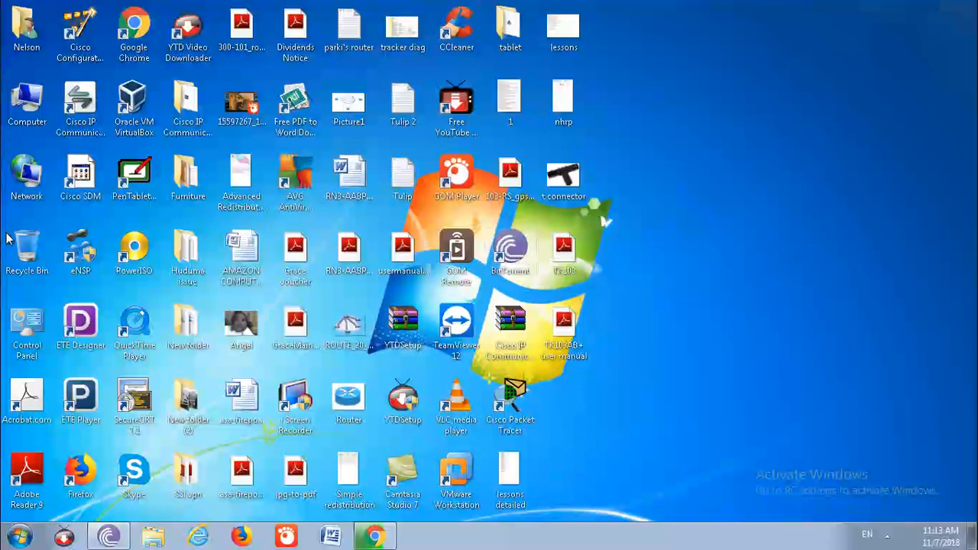
View the computer's drives in a maximized Computer window, then minimize it.
double_click(23, 96)
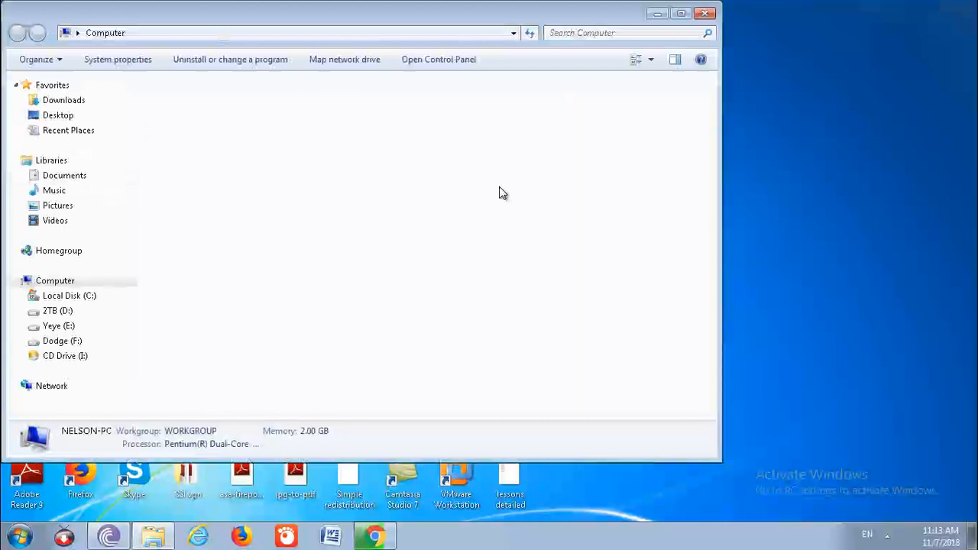
double_click(382, 19)
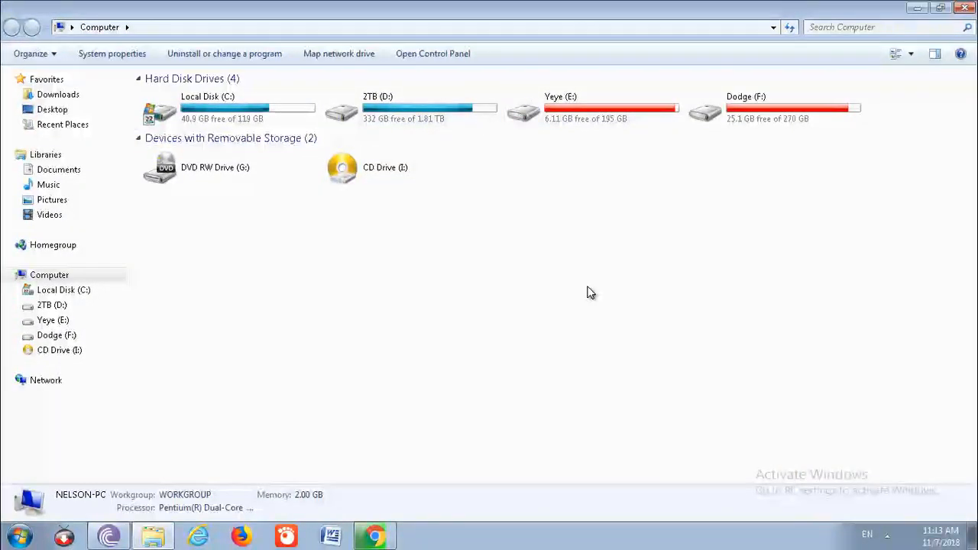
click(917, 9)
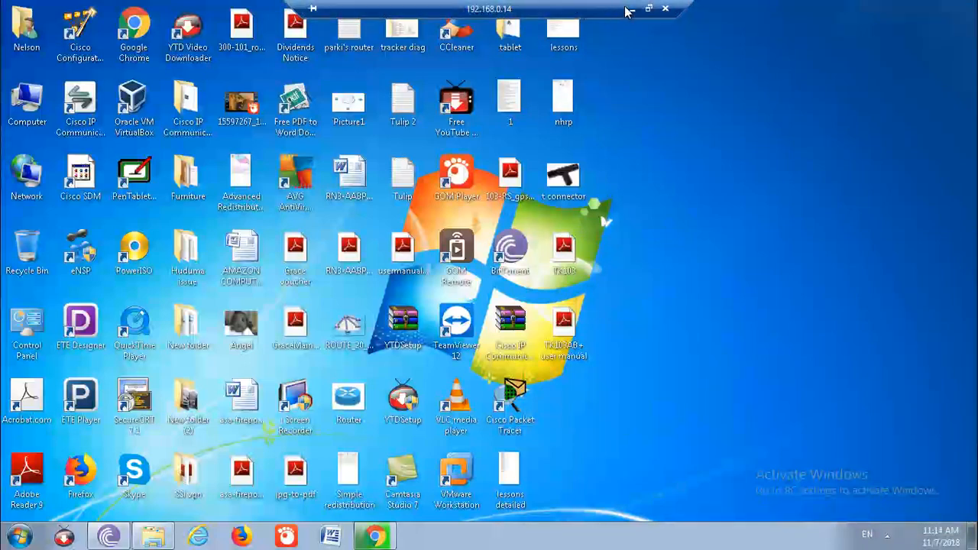
Minimize the remote desktop session, open VMware Workstation on the host and power on the Windows 7 virtual machine.
click(633, 12)
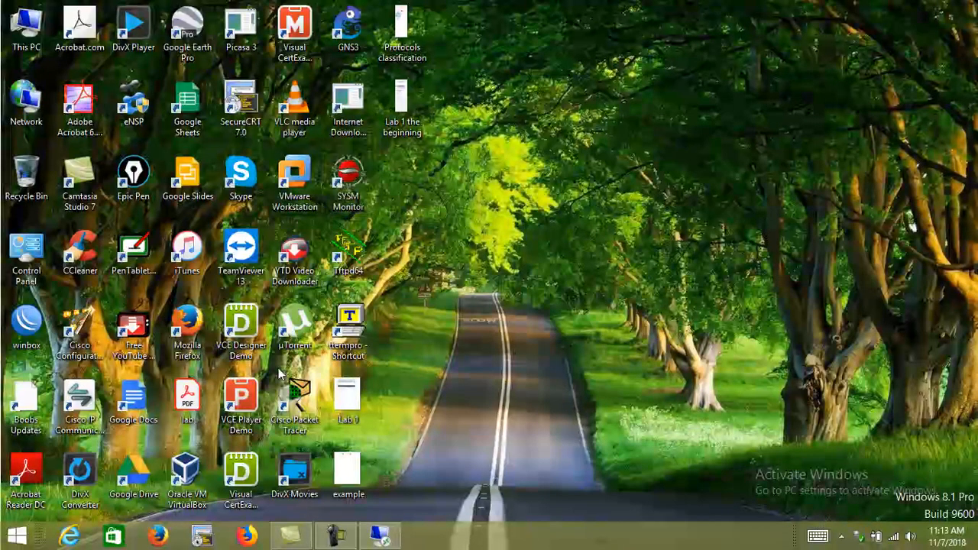
click(293, 183)
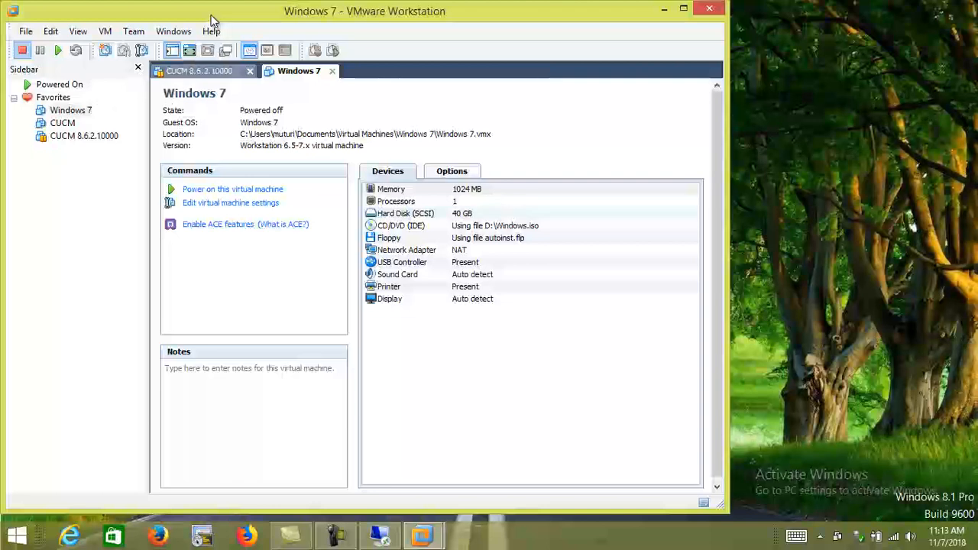
drag(211, 14, 345, 25)
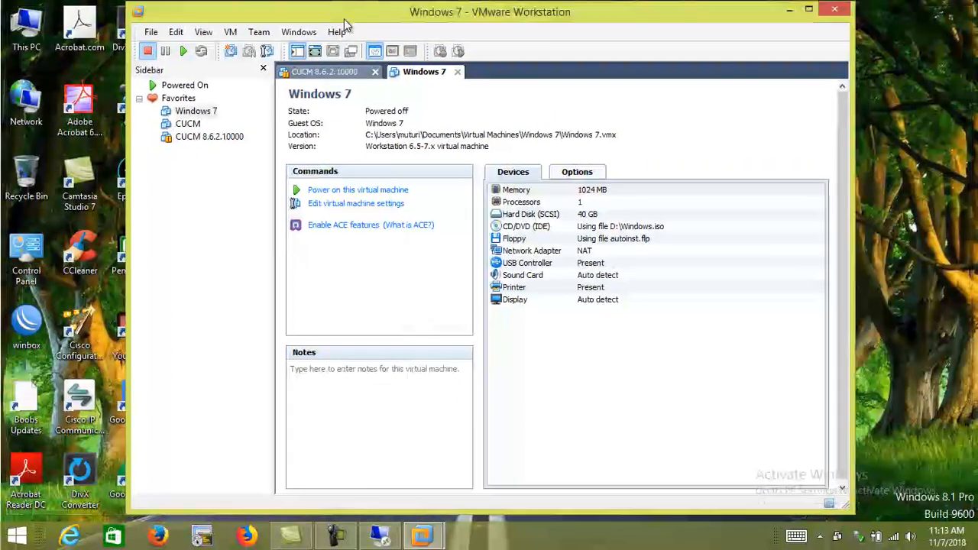
click(195, 111)
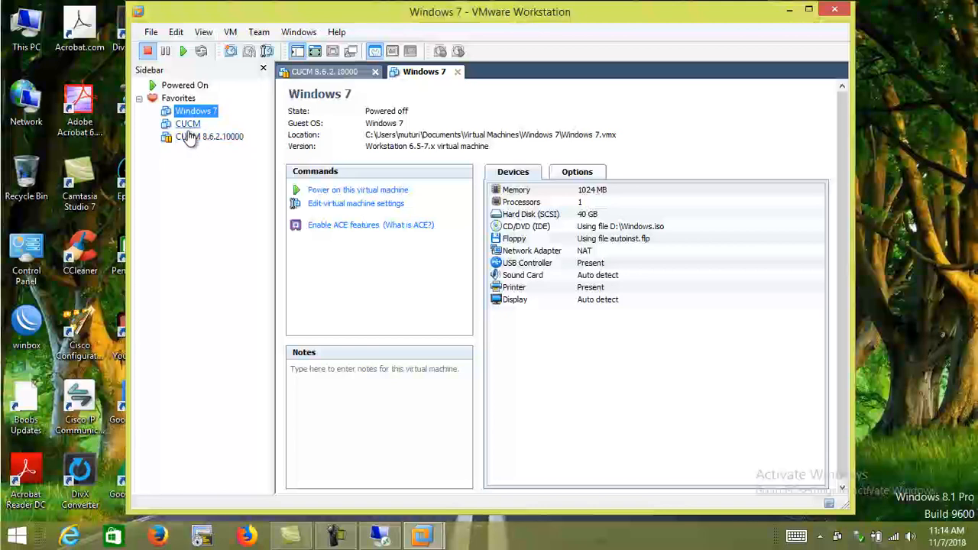
click(343, 191)
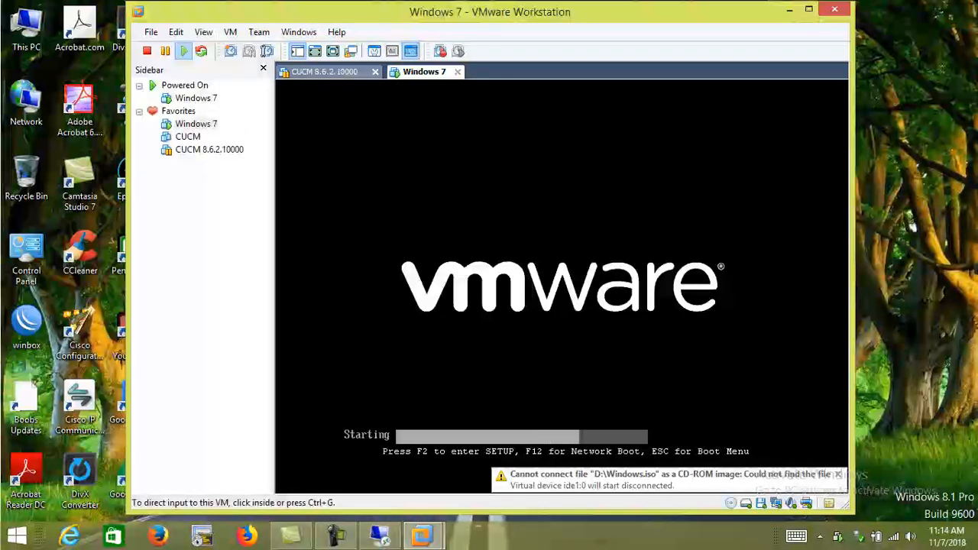
View the host computer's system properties, including its memory and system type, and close the window.
click(19, 538)
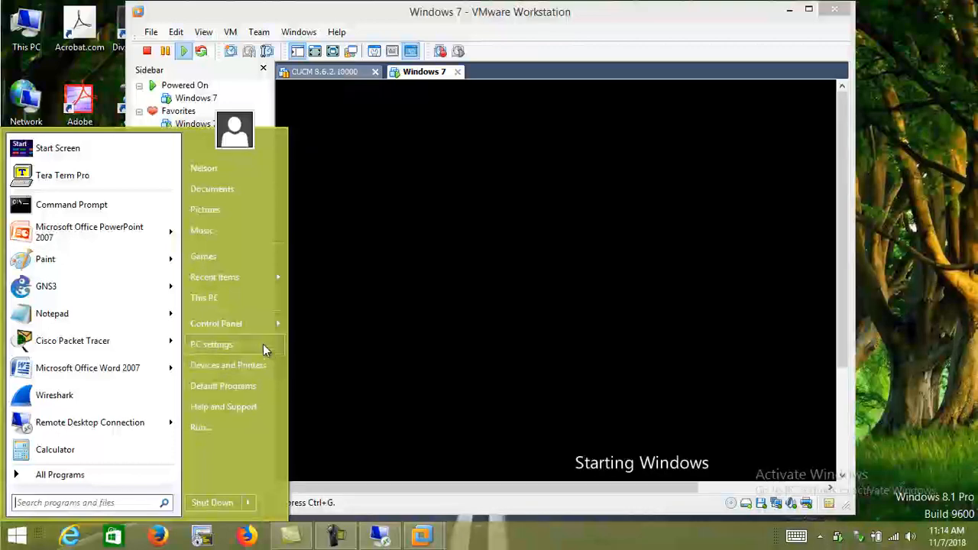
right_click(243, 298)
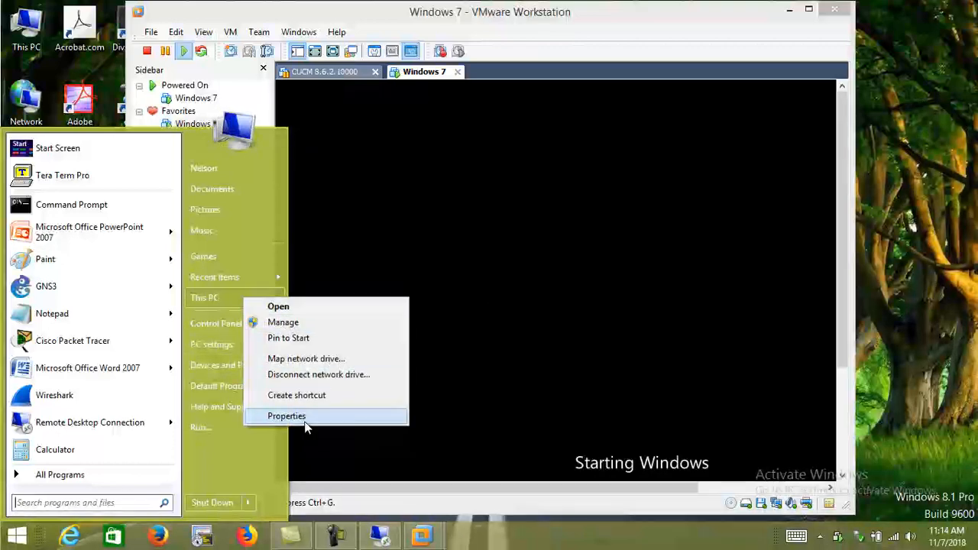
click(306, 419)
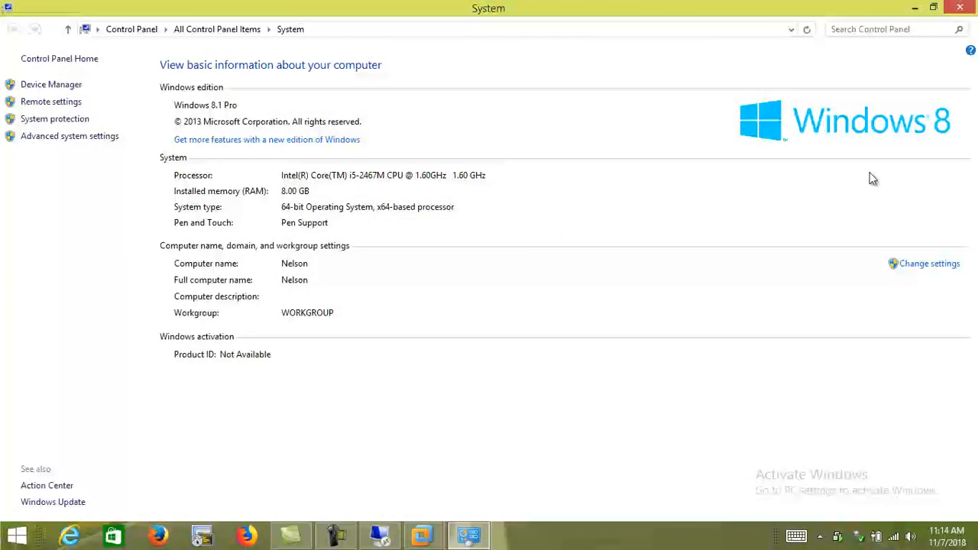
click(960, 14)
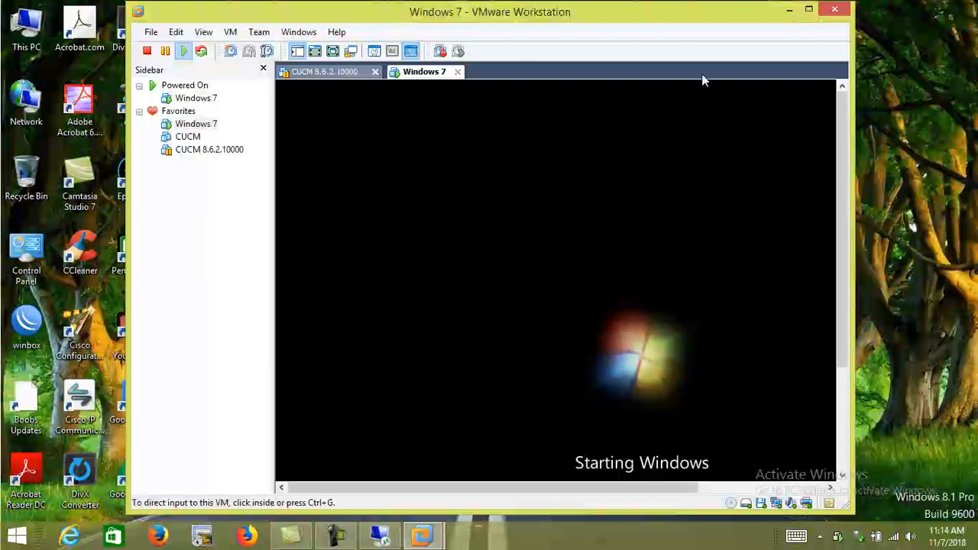
Show the Windows 7 virtual machine in full screen, then minimize it.
click(333, 51)
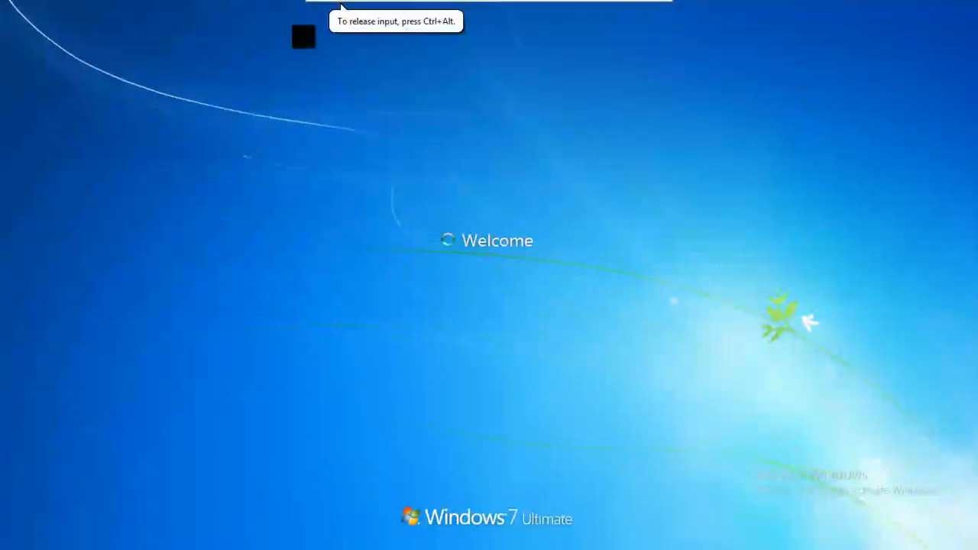
mouse_move(556, 7)
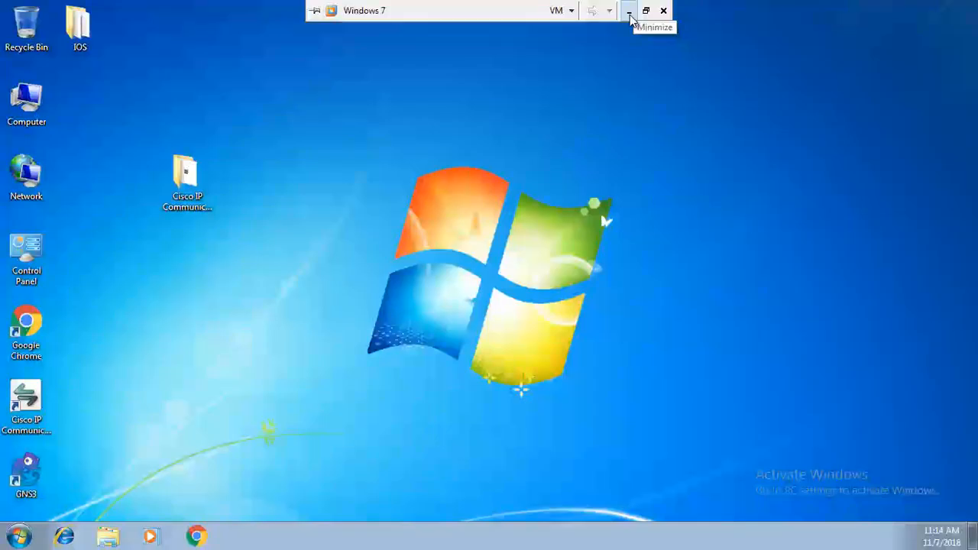
click(627, 11)
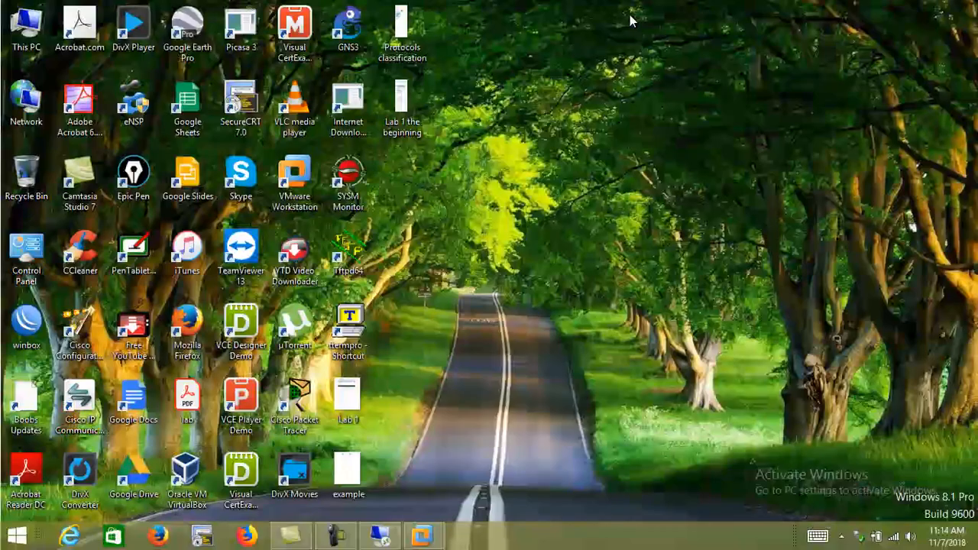
Return to the 192.168.0.14 remote desktop session and launch the downloaded GNS3-2.1.11 all-in-one installer from Chrome.
click(380, 537)
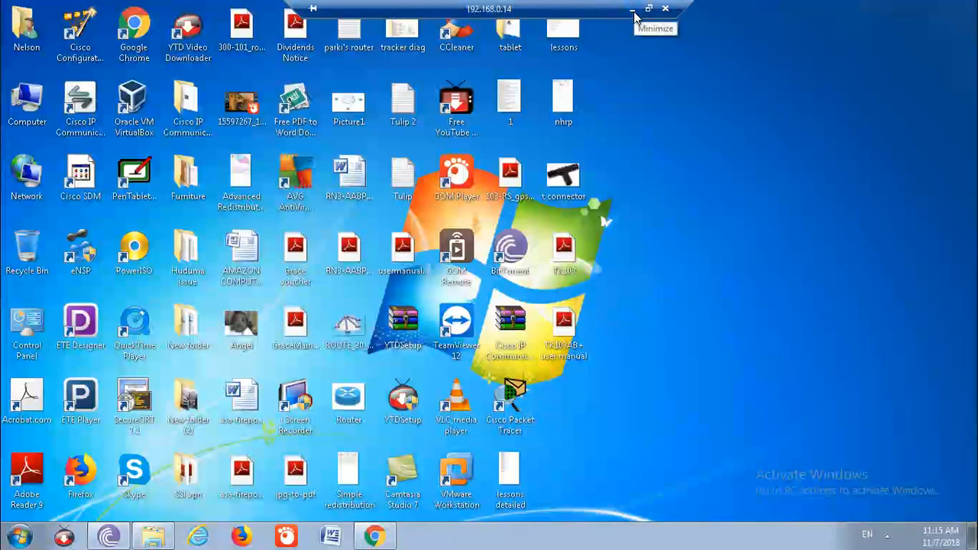
click(388, 538)
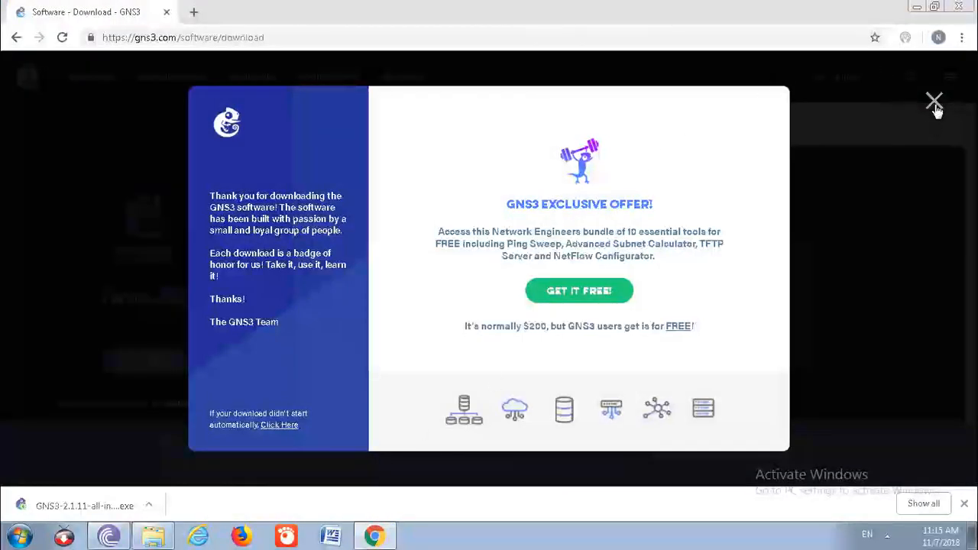
click(149, 505)
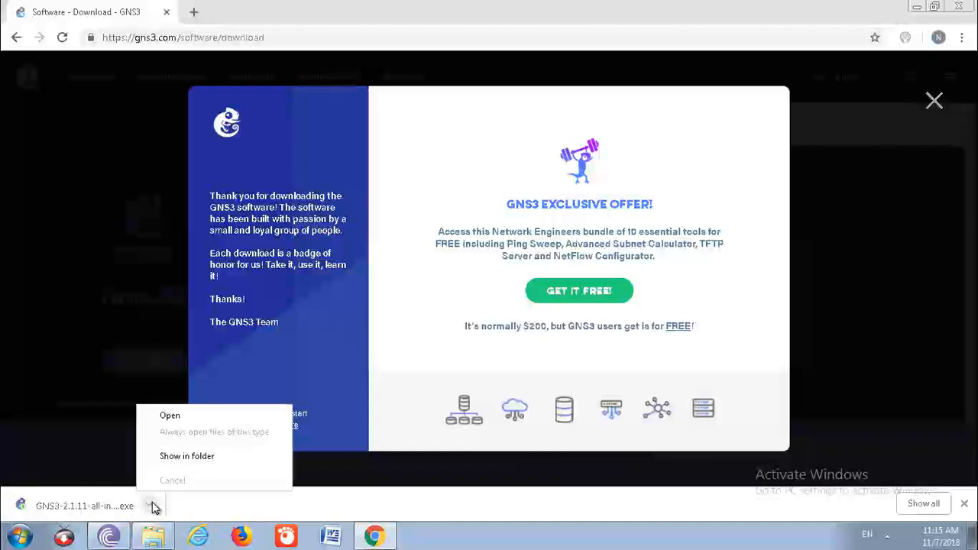
click(177, 419)
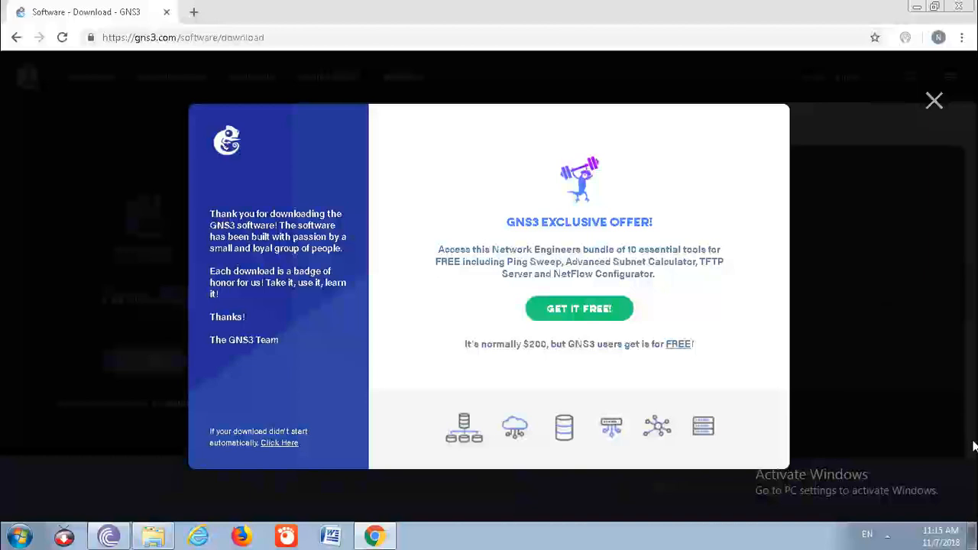
Allow the GNS3-2.1.11 all-in-one installer to make changes to the computer.
click(952, 542)
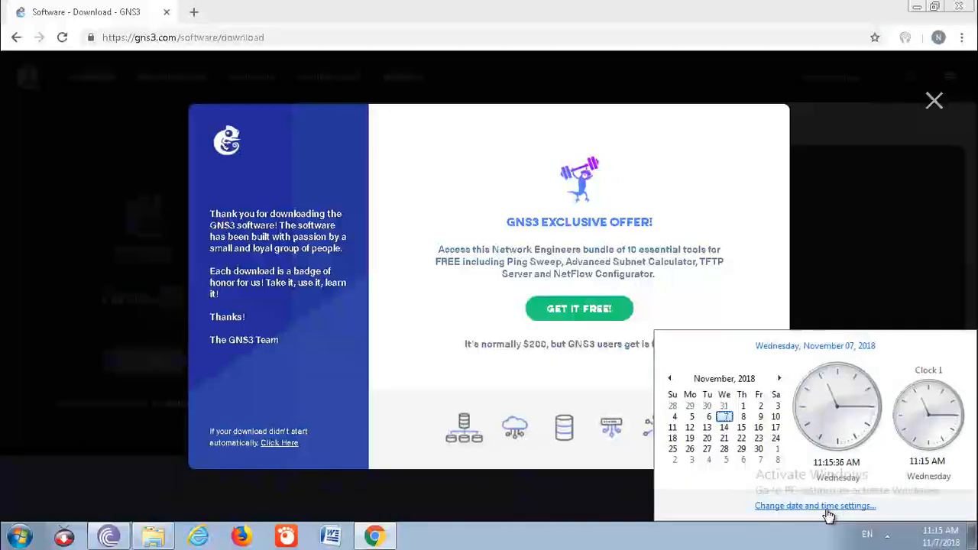
click(887, 537)
click(887, 537)
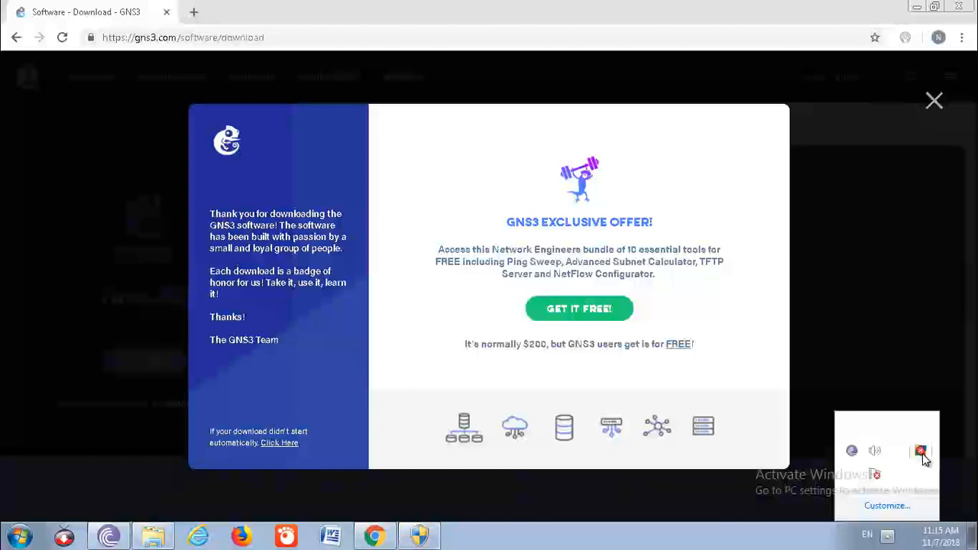
click(422, 535)
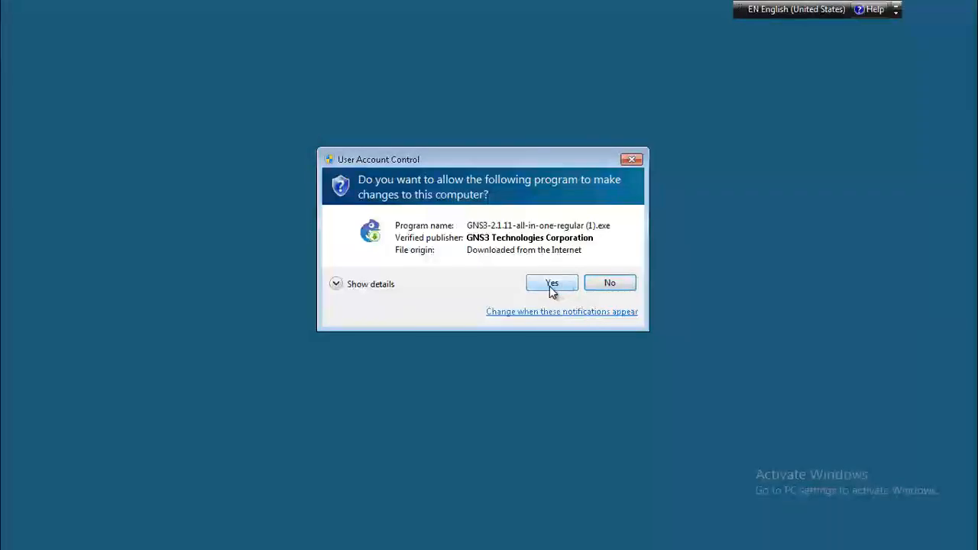
click(552, 285)
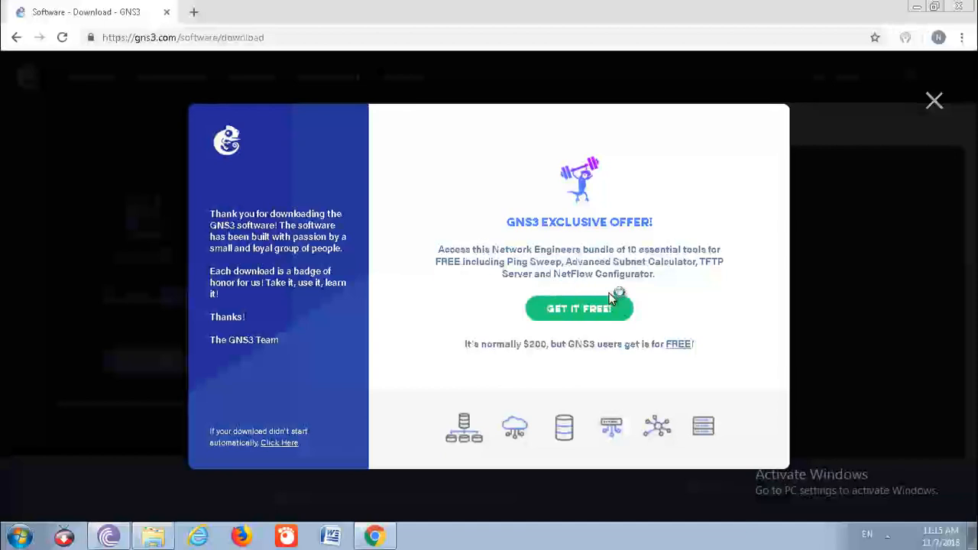
Search the computer for "windows fire", view the Windows Firewall on/off settings for both network locations, and close the window.
click(887, 537)
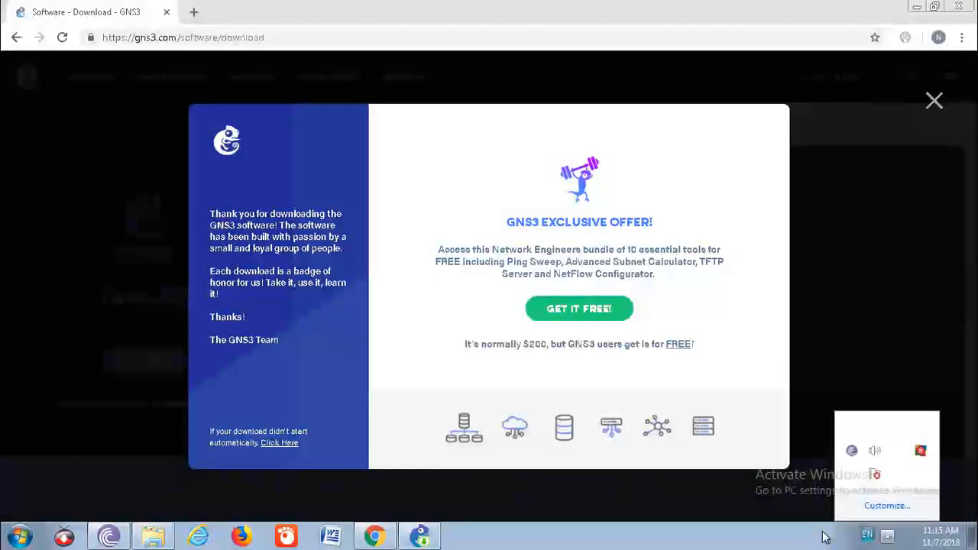
click(505, 542)
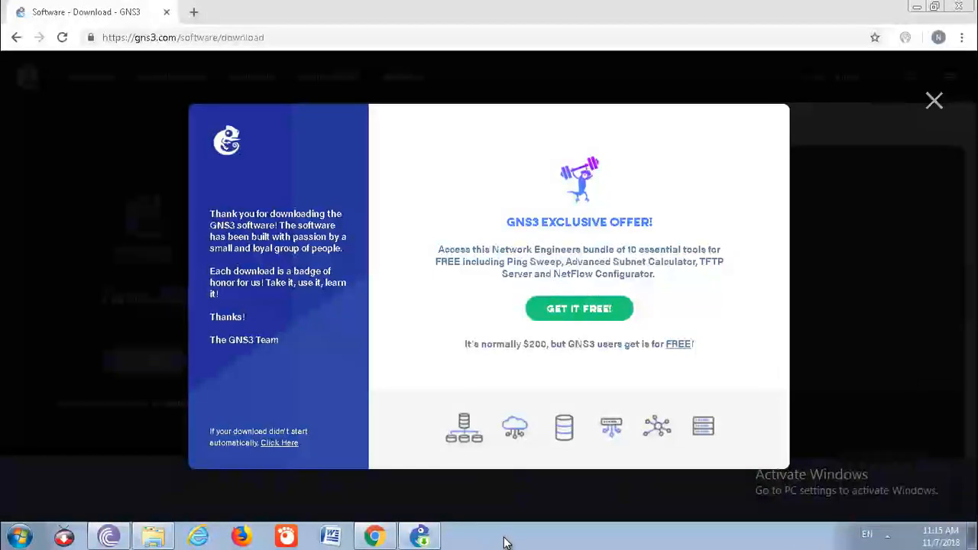
click(15, 537)
click(69, 497)
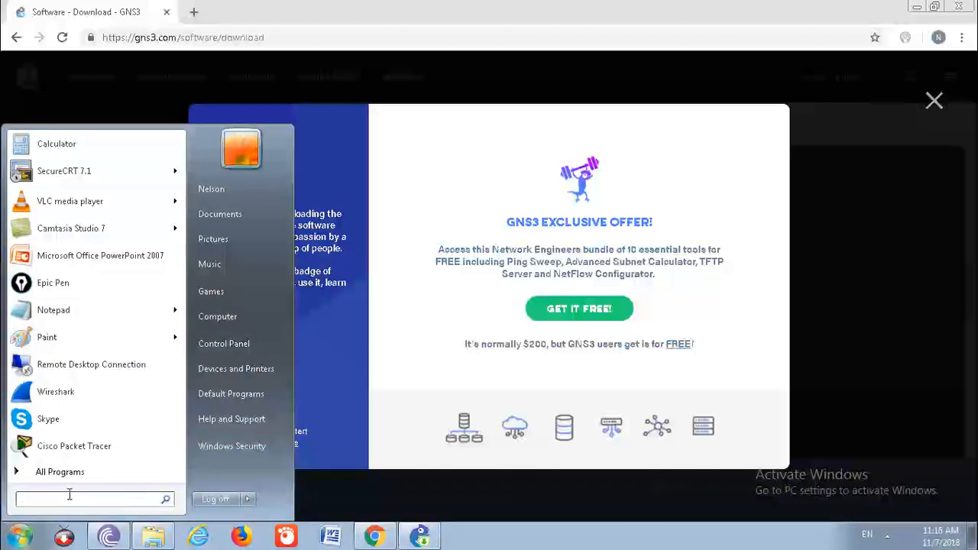
text(win)
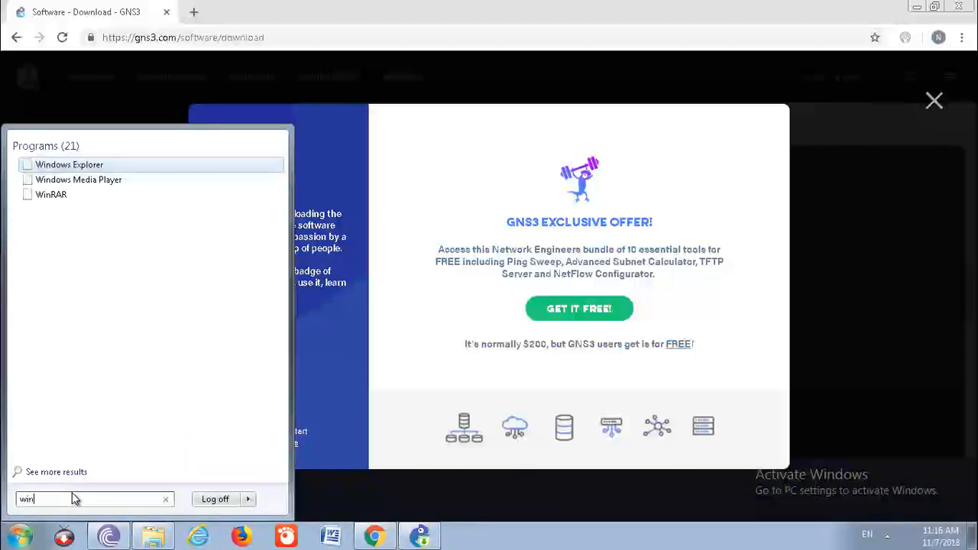
text(dows)
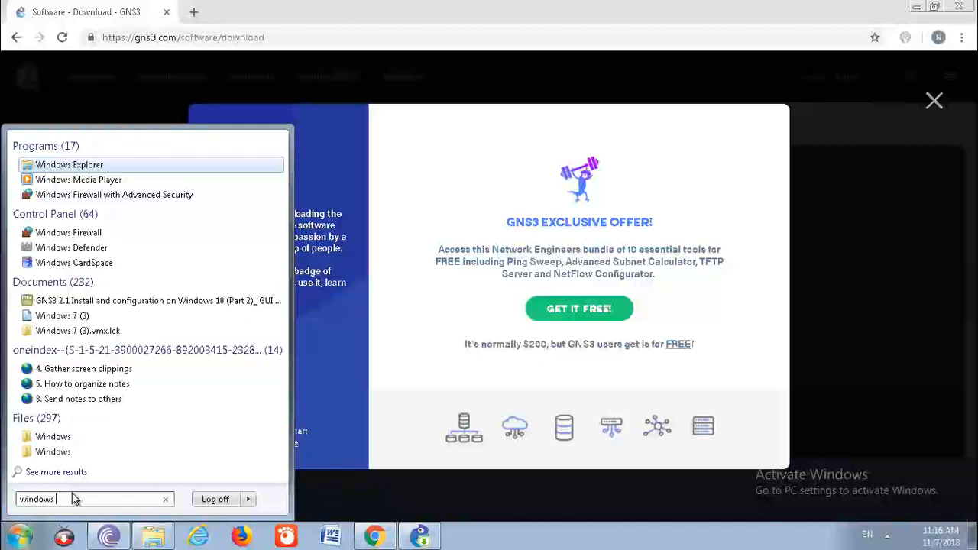
text( fire)
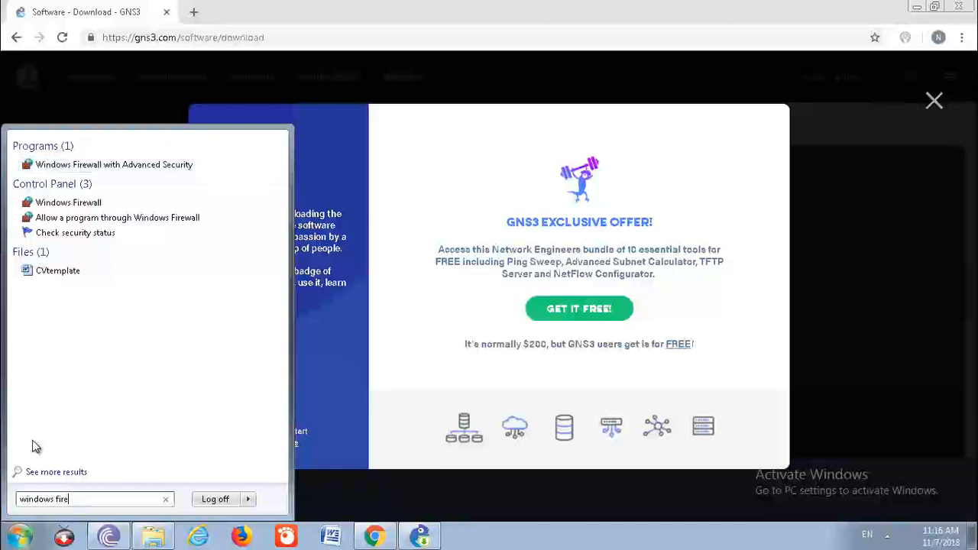
click(63, 205)
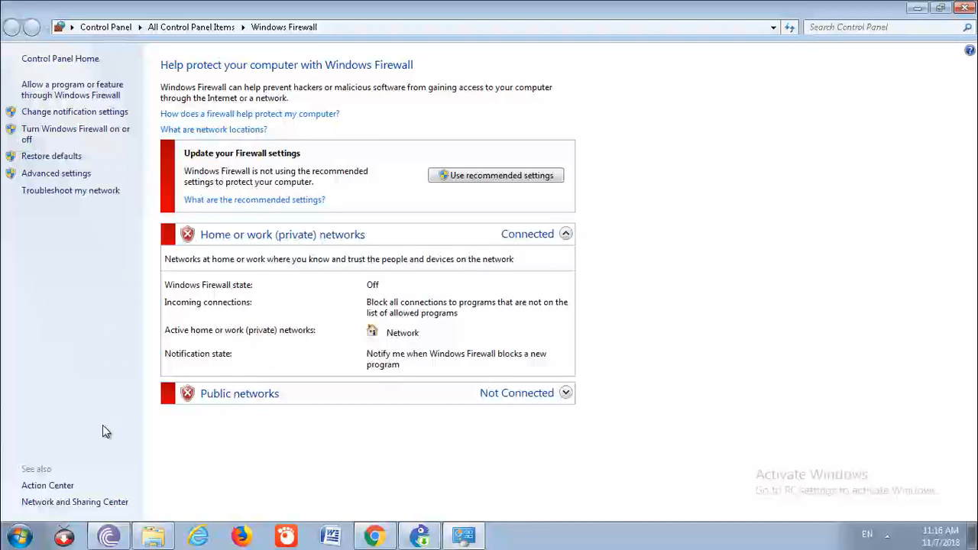
click(85, 130)
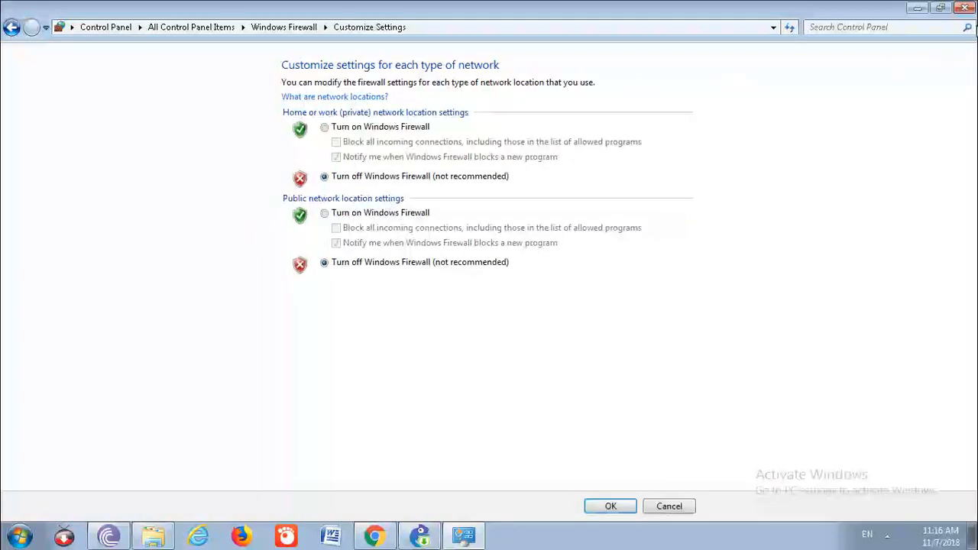
click(973, 8)
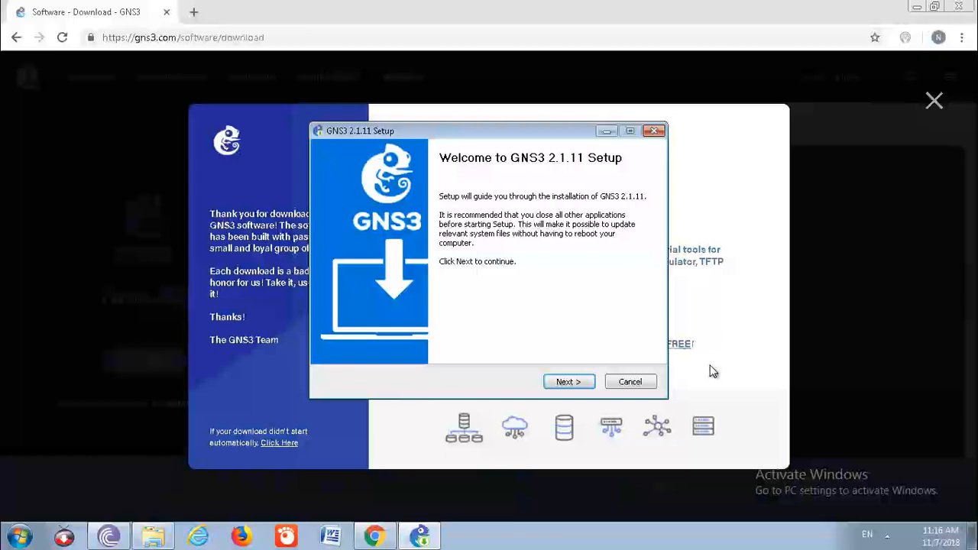
Accept the GNS3 license agreement and install all preselected components into C:\Program Files\GNS3.
click(570, 380)
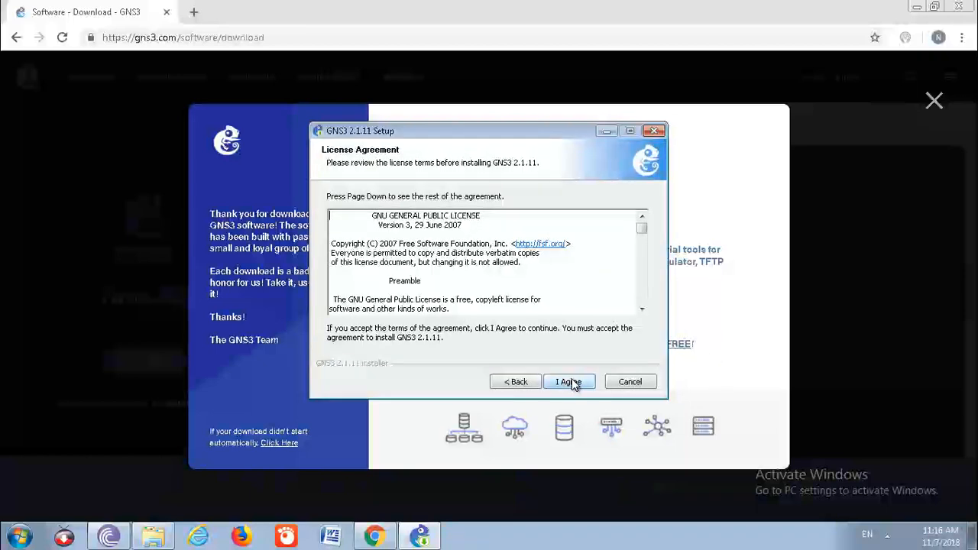
click(572, 379)
click(579, 381)
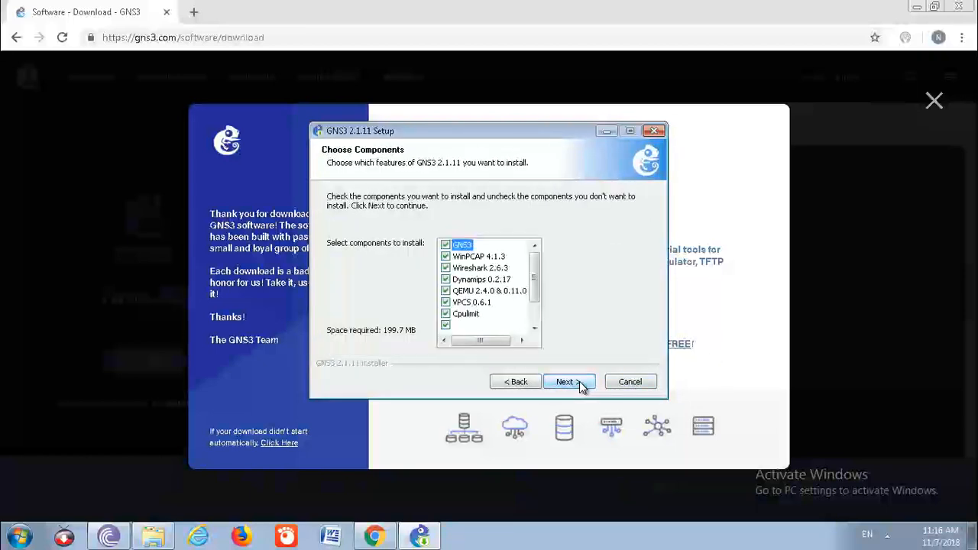
drag(538, 276, 525, 256)
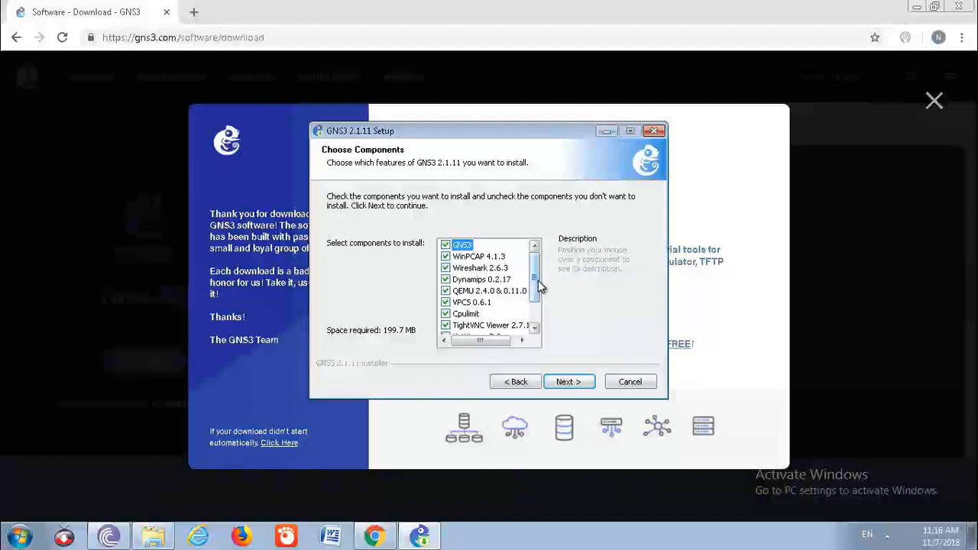
mouse_move(538, 281)
mouse_down()
mouse_move(538, 328)
mouse_move(542, 273)
mouse_up()
click(568, 382)
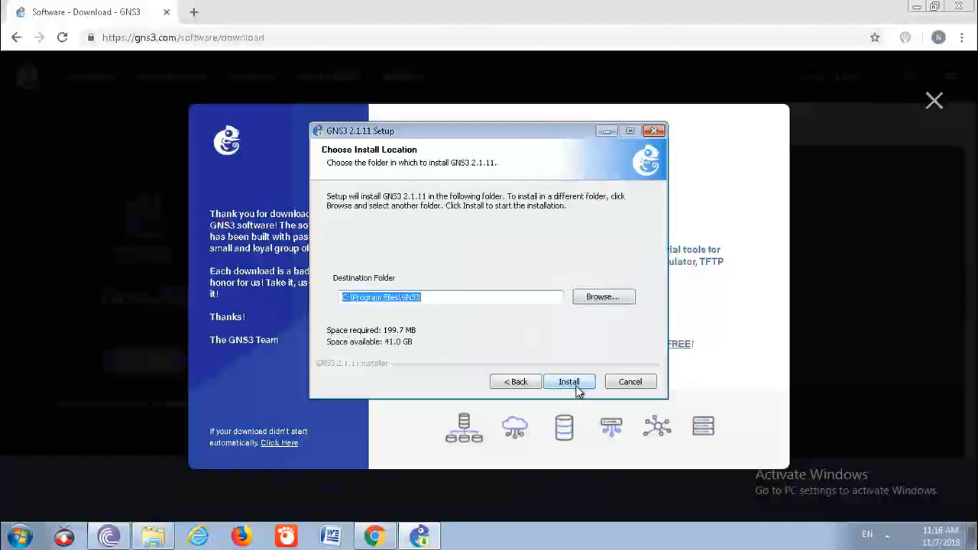
click(570, 383)
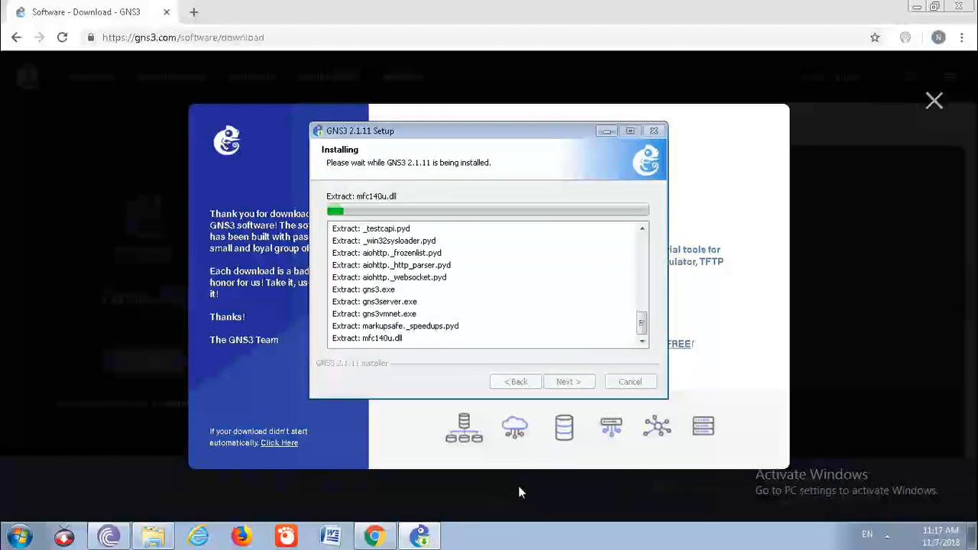
Minimize the remote desktop session and open Cisco Packet Tracer on the host to view its netacad.com login window.
mouse_move(606, 7)
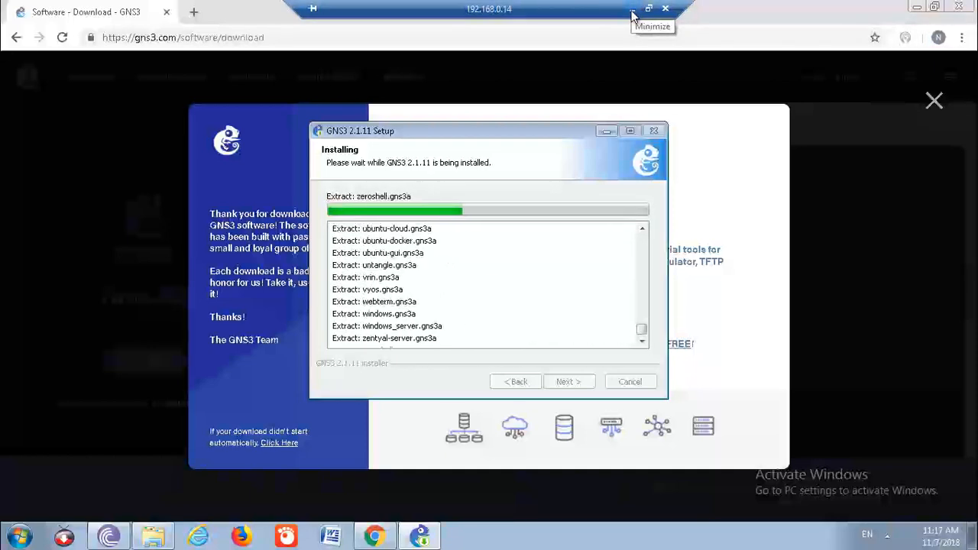
click(633, 15)
click(4, 538)
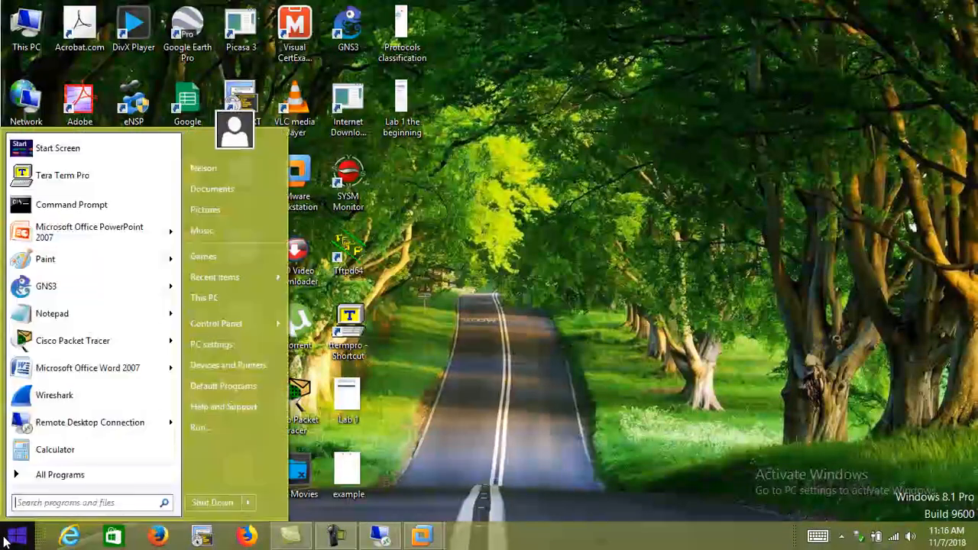
click(50, 341)
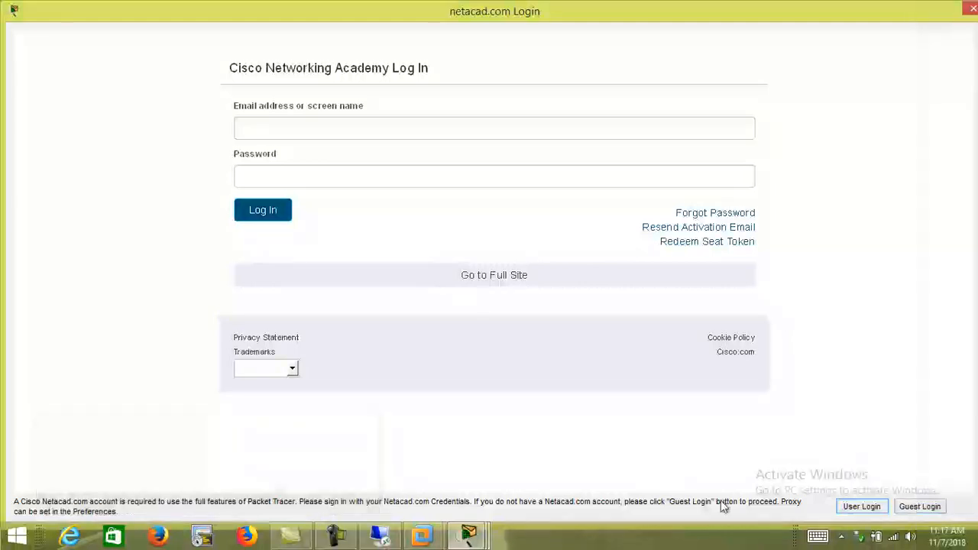
click(863, 506)
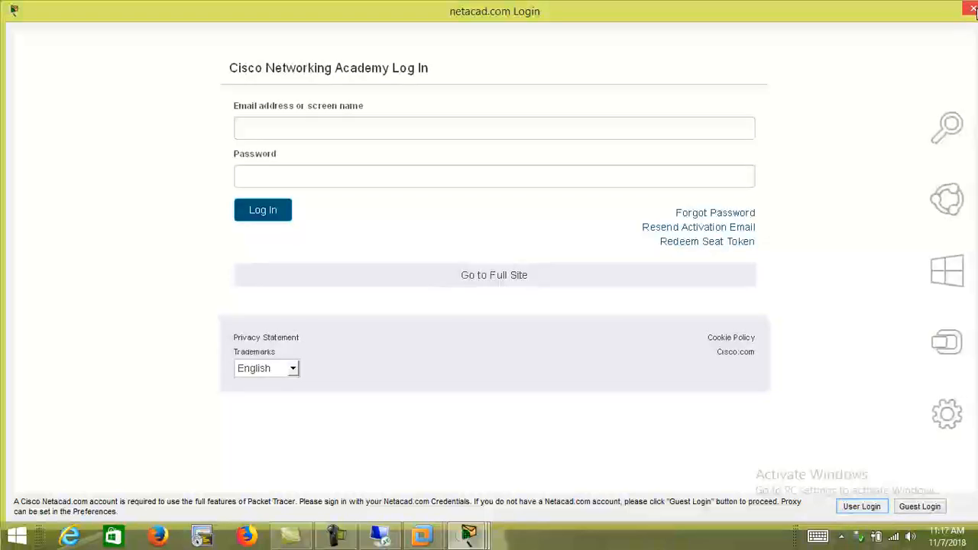
Return to the 192.168.0.14 remote session and finish GNS3 setup, declining the Solarwinds Standard Toolset license and keeping Start GNS3 enabled.
click(380, 537)
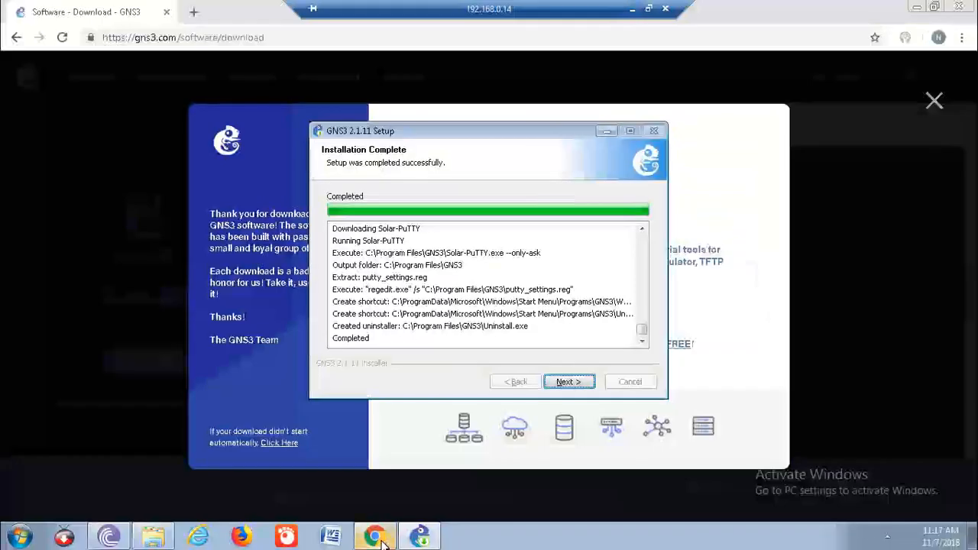
click(575, 386)
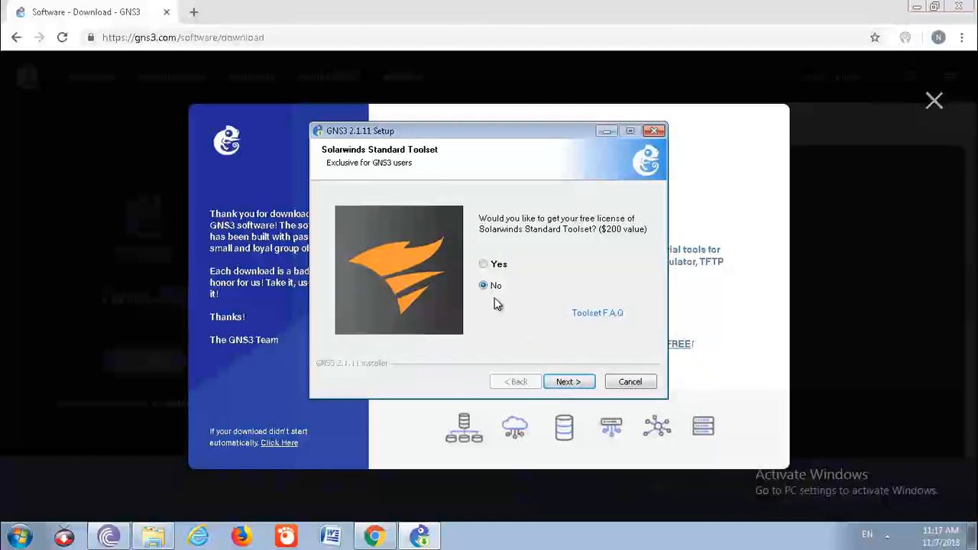
click(562, 381)
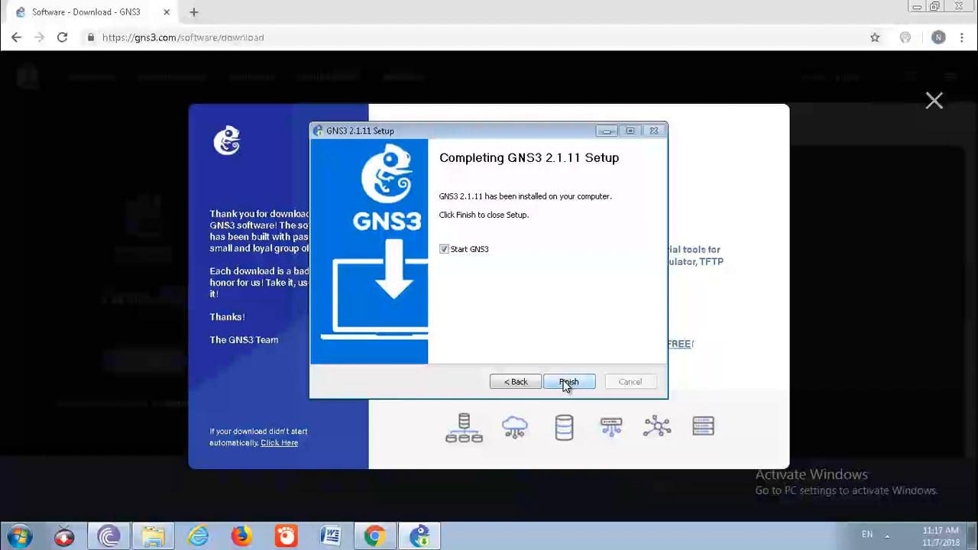
click(565, 383)
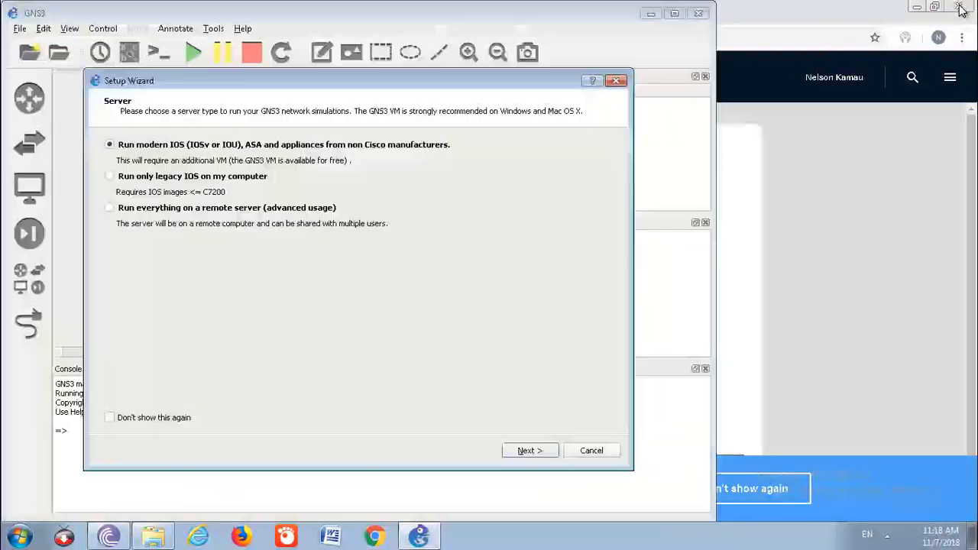
Close Chrome, cancel the GNS3 Setup Wizard and refresh the desktop.
click(961, 8)
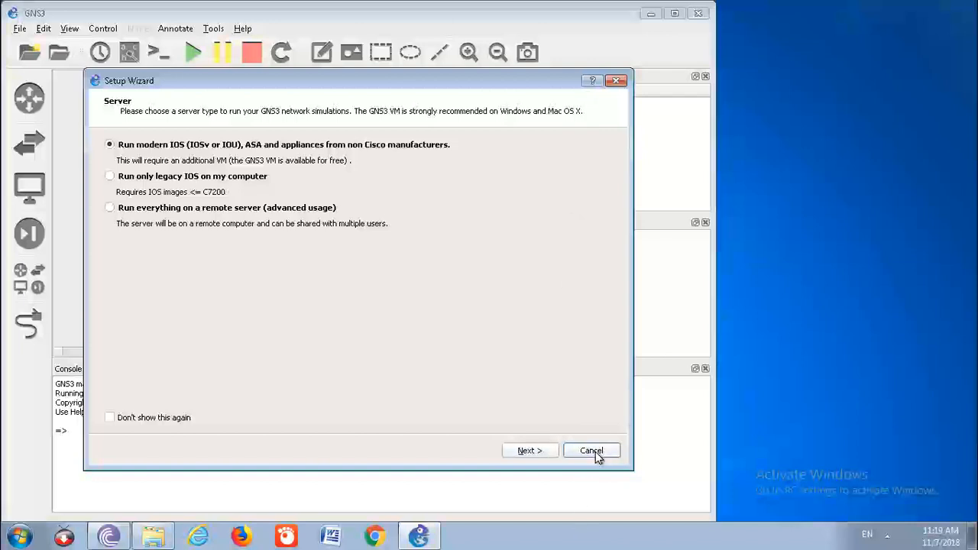
right_click(941, 17)
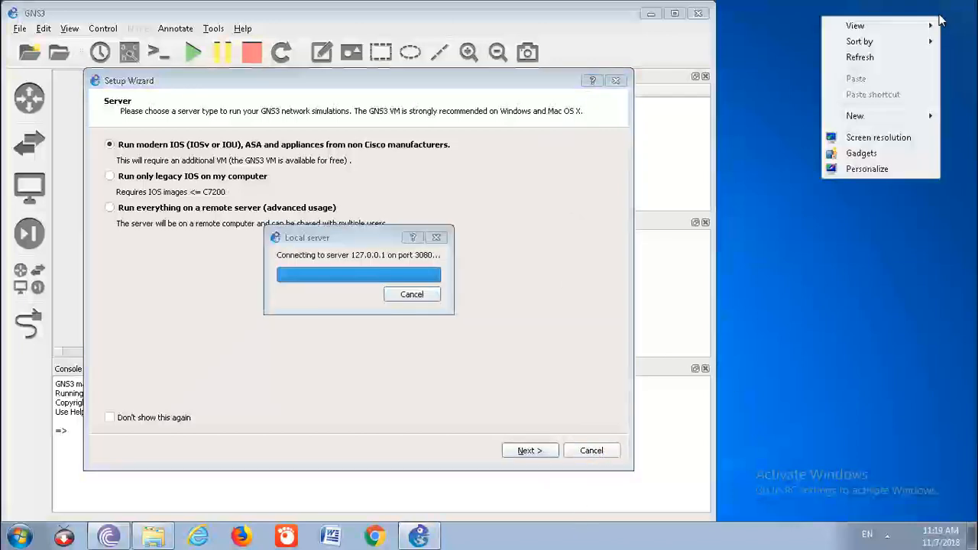
click(880, 60)
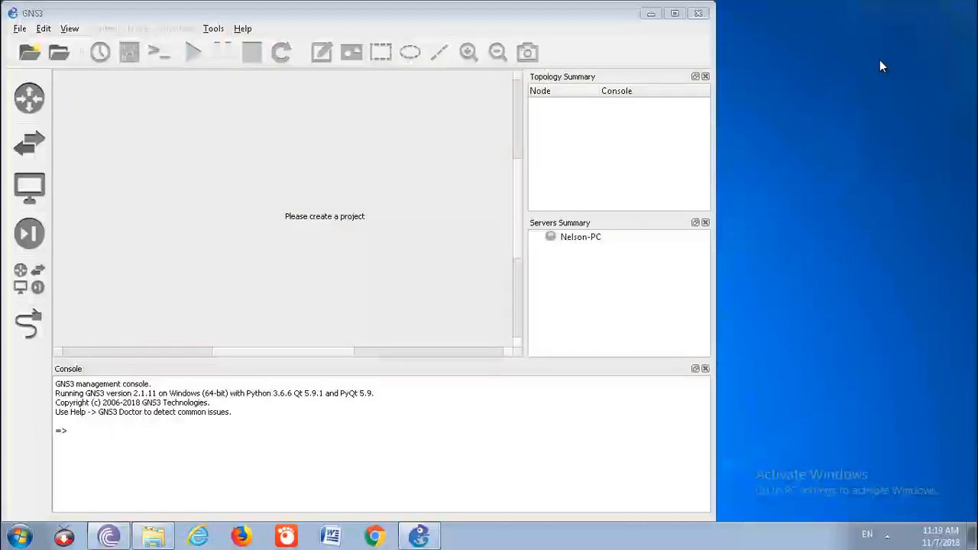
Maximize GNS3, close the Console, Servers Summary and Topology Summary panes, and dock the devices toolbar beside the main toolbar.
double_click(539, 15)
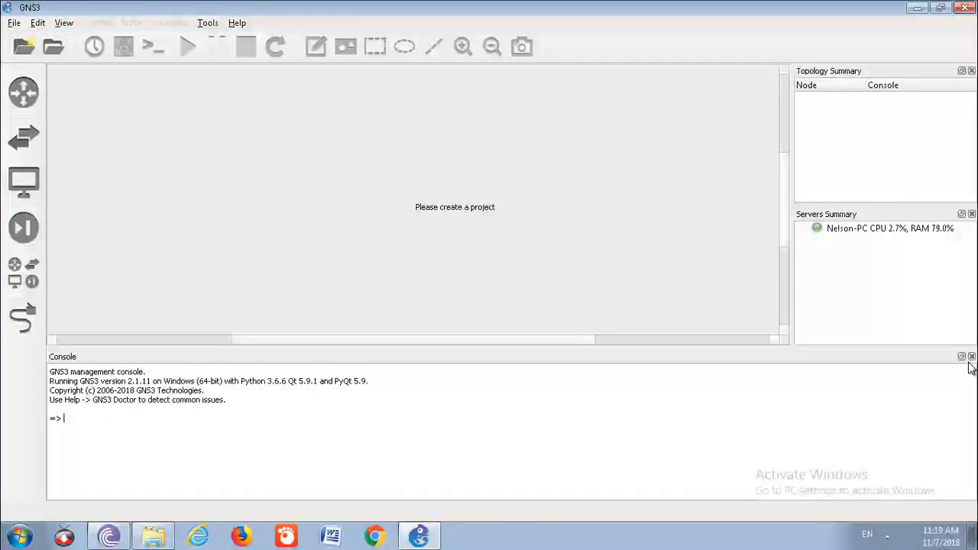
click(972, 358)
click(971, 284)
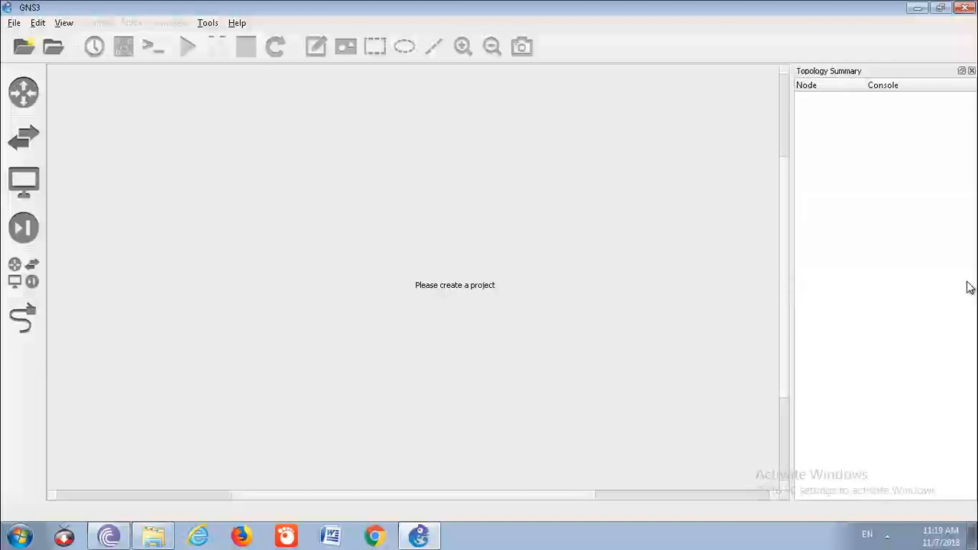
click(971, 71)
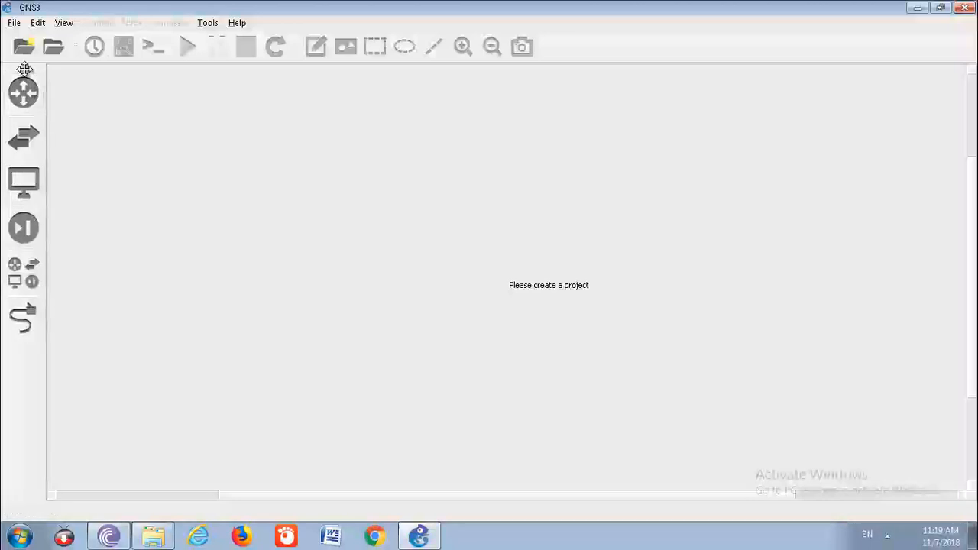
drag(25, 69, 562, 40)
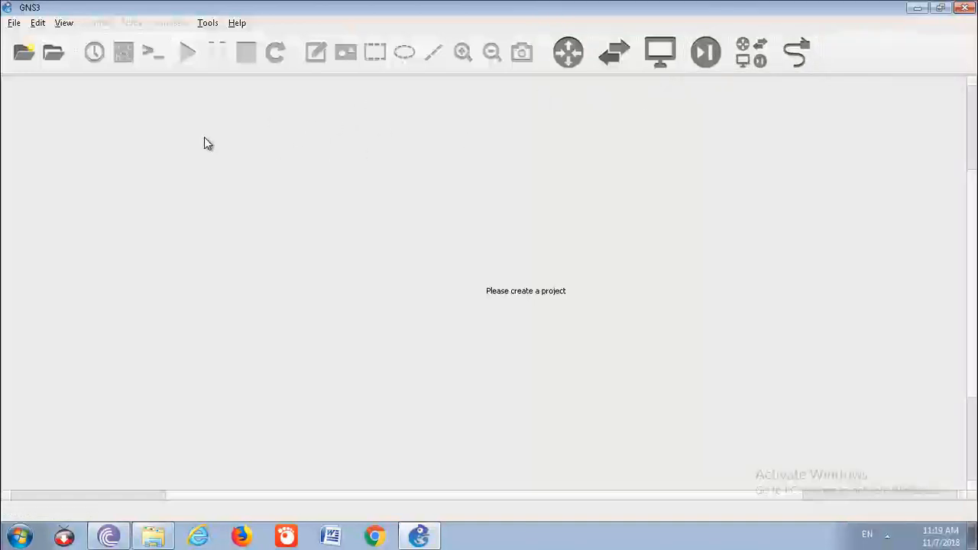
Browse the router and switch device lists and the switch list's appliance filter choices, then close the list.
click(572, 59)
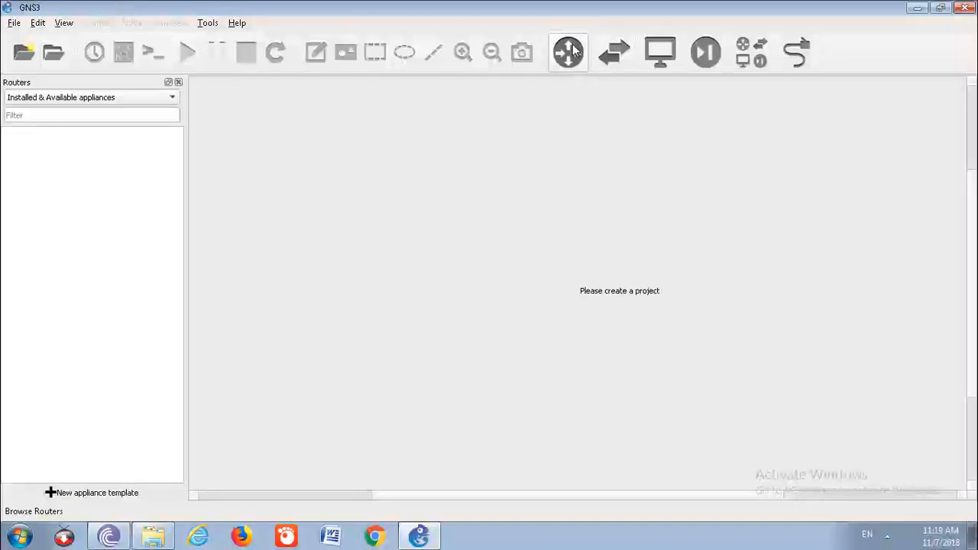
click(619, 60)
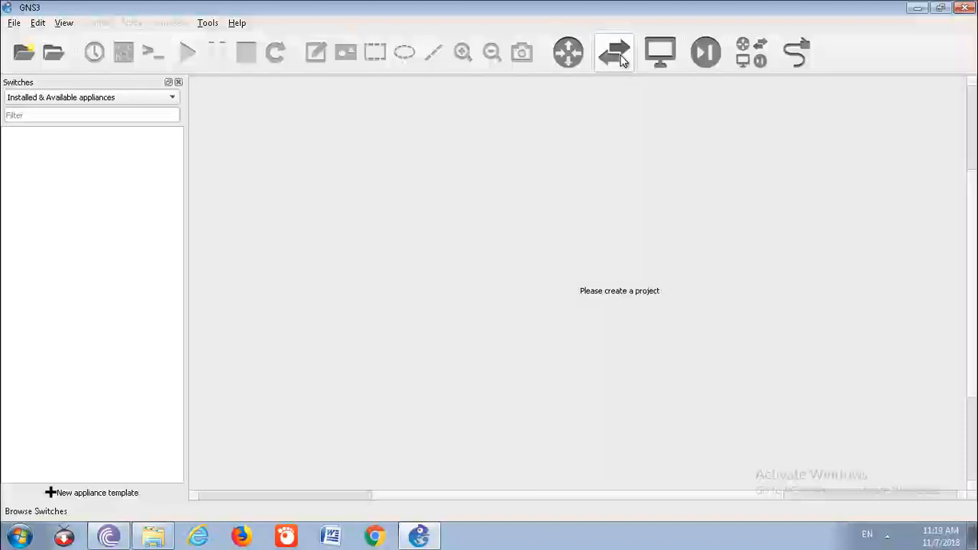
click(621, 63)
click(621, 65)
click(172, 97)
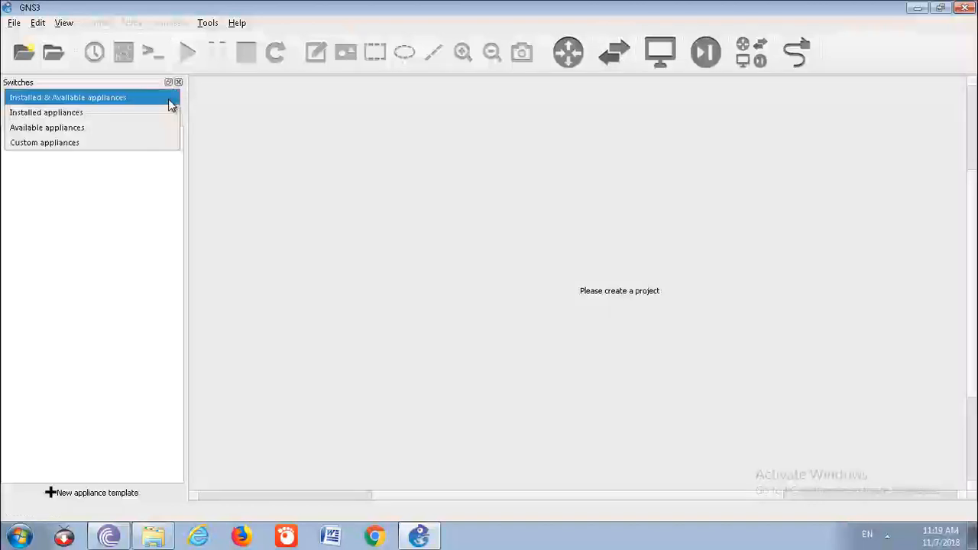
click(179, 82)
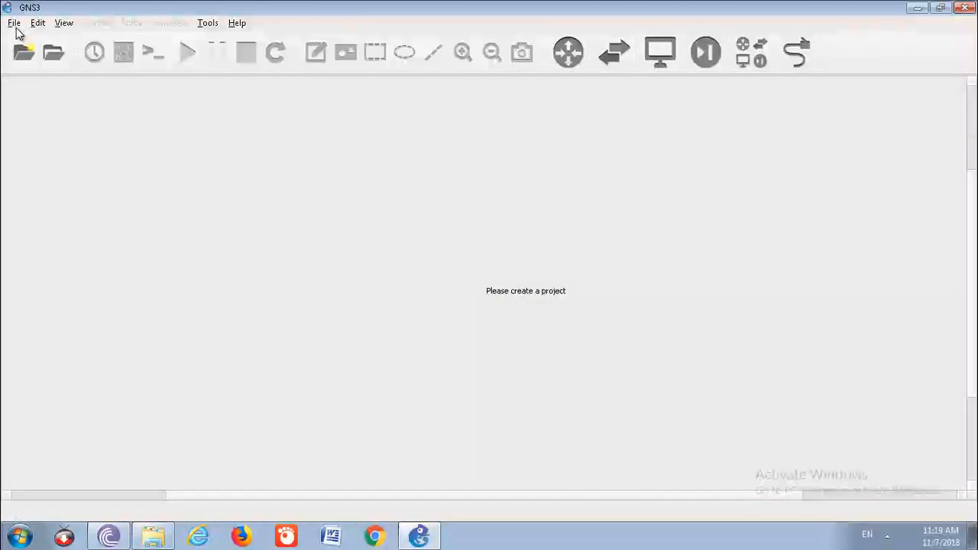
Create a new blank project named Static in the default projects location.
click(13, 23)
click(21, 38)
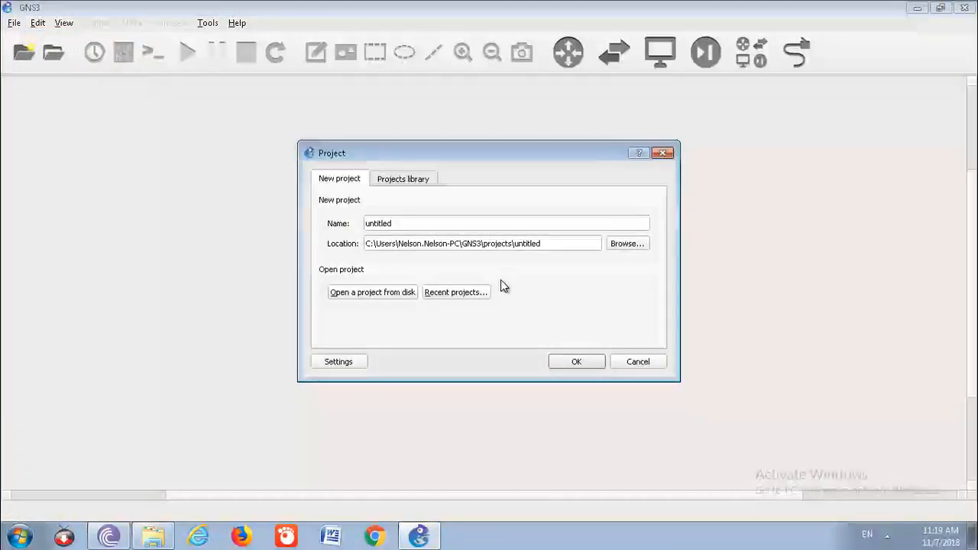
click(483, 227)
key(ctrl+a)
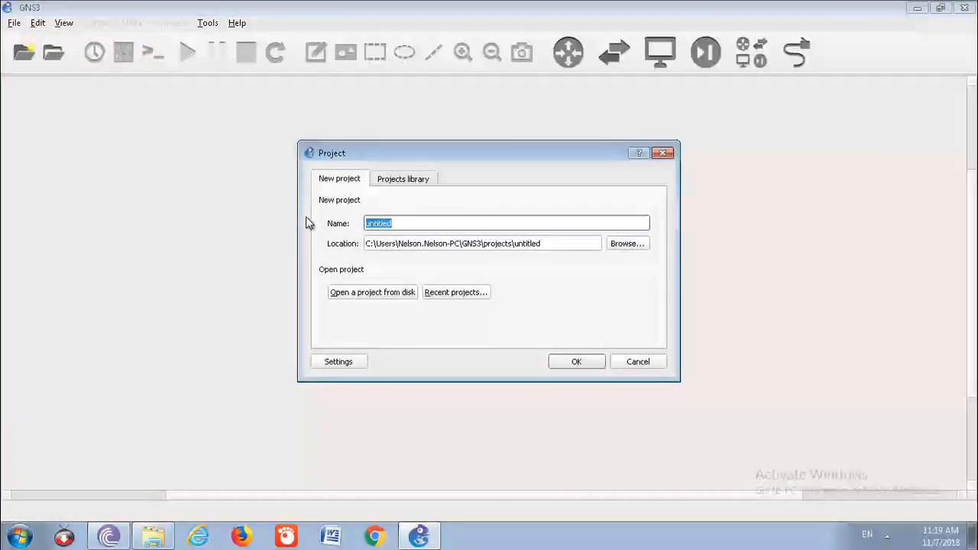
text(Static)
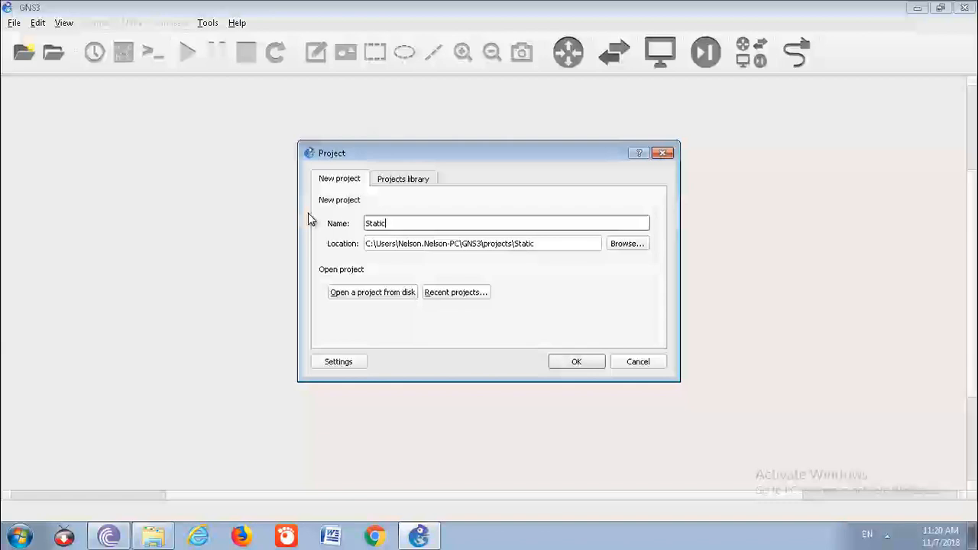
click(572, 364)
Look through the switch and router appliances offered in the Static project, closing each list.
click(622, 61)
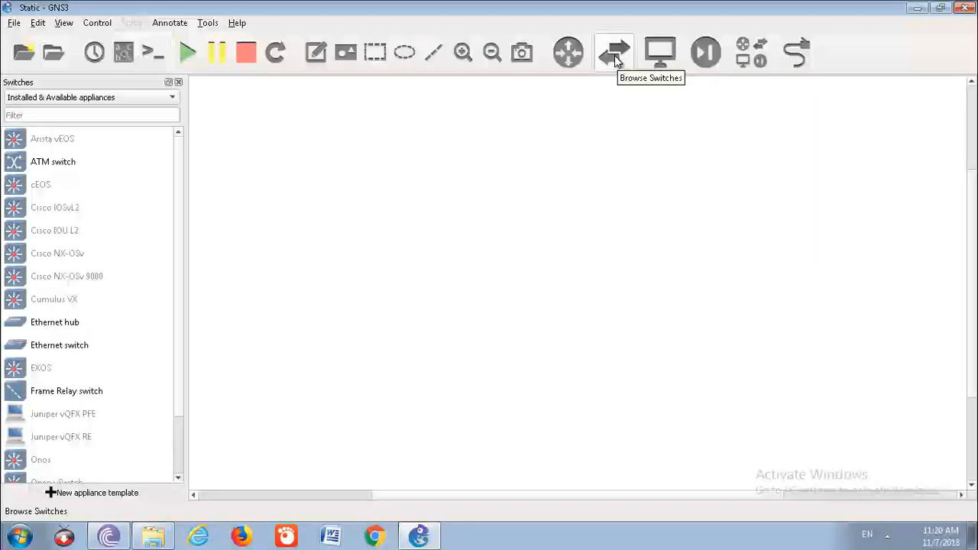
click(179, 82)
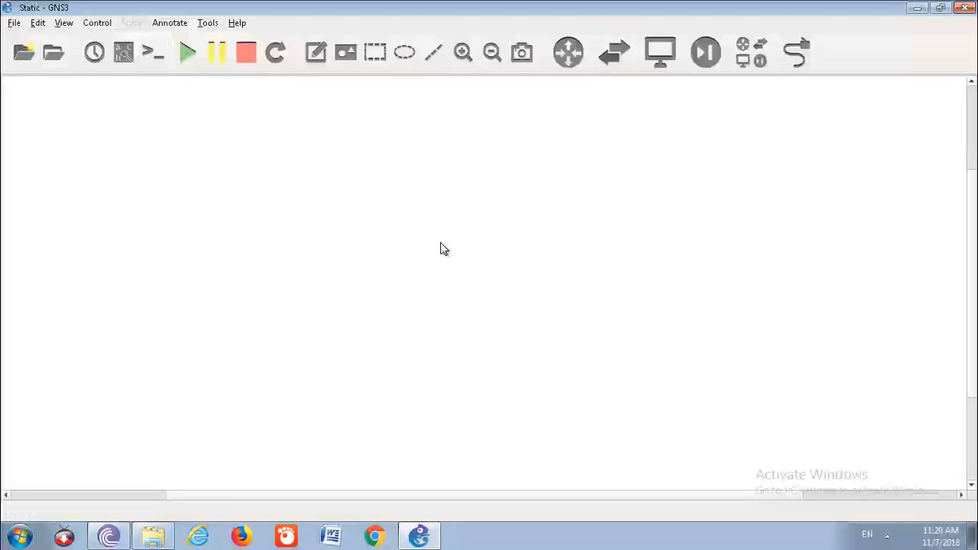
click(573, 59)
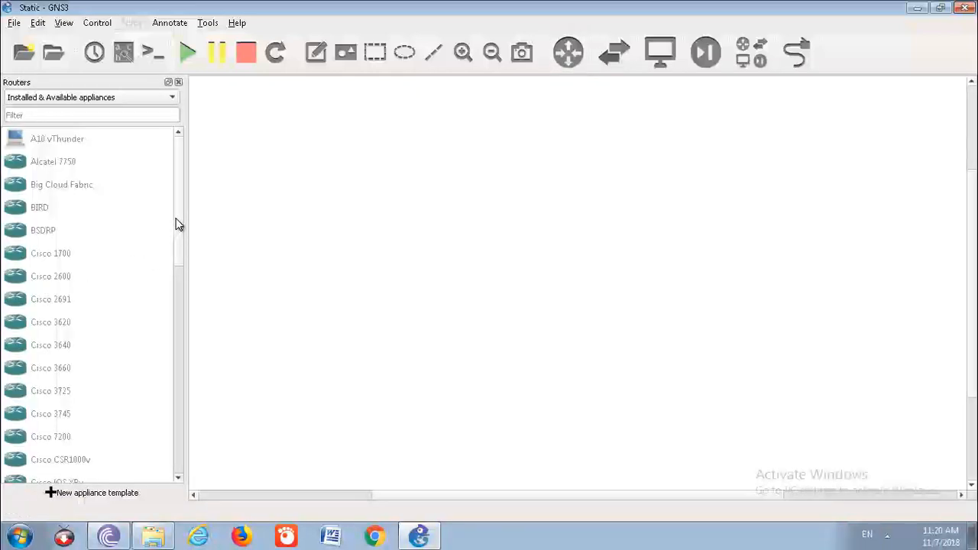
scroll(166, 284, down, 1)
drag(177, 249, 214, 99)
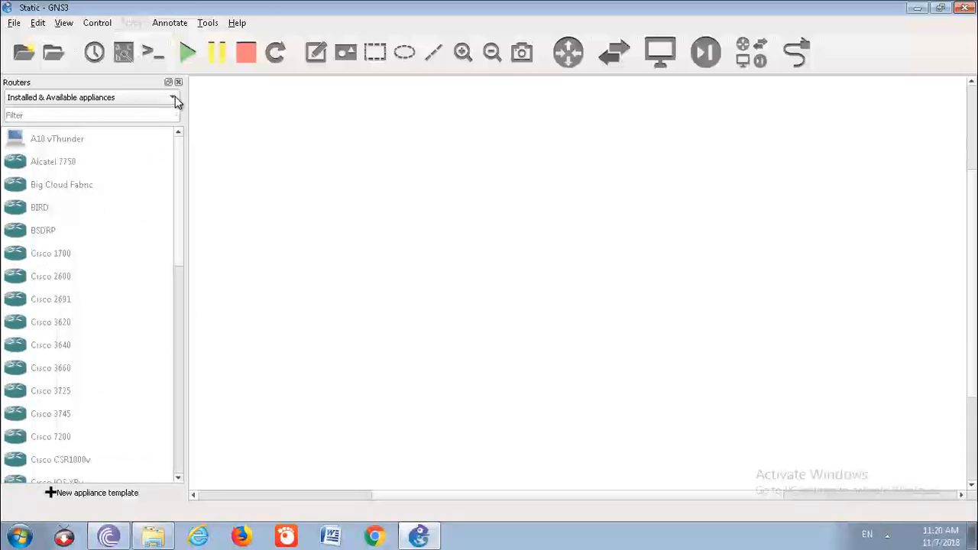
click(179, 83)
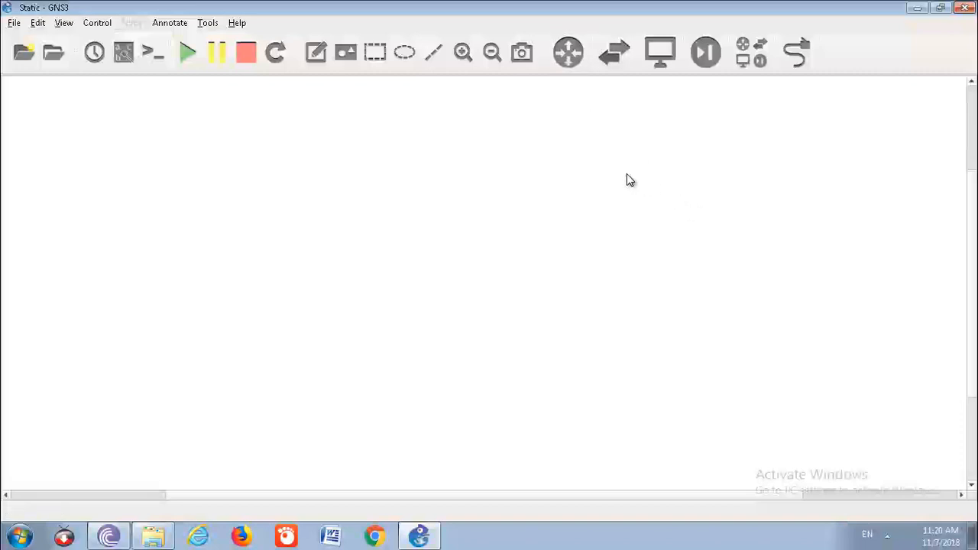
Open the GNS3 preferences and examine the local paths set for projects and configs.
click(38, 23)
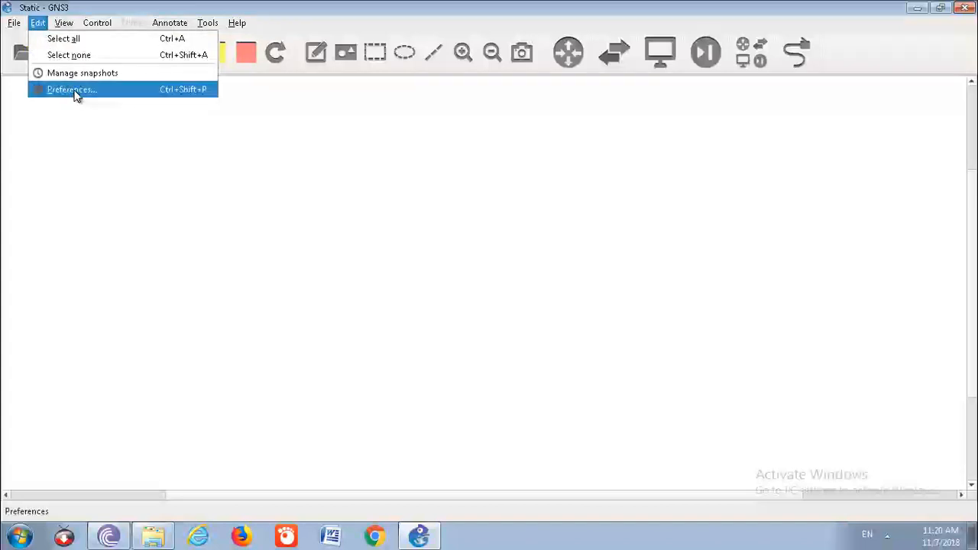
click(74, 91)
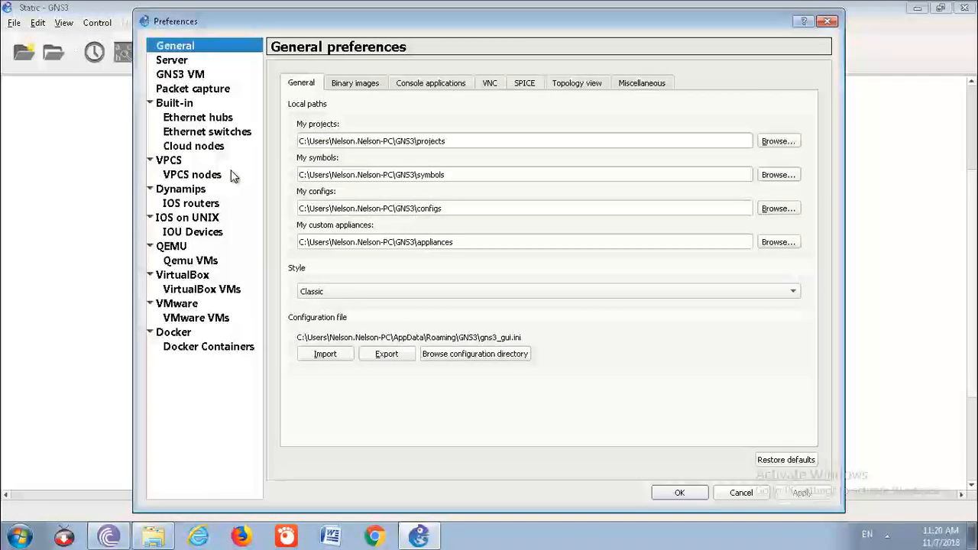
click(426, 140)
drag(451, 143, 428, 143)
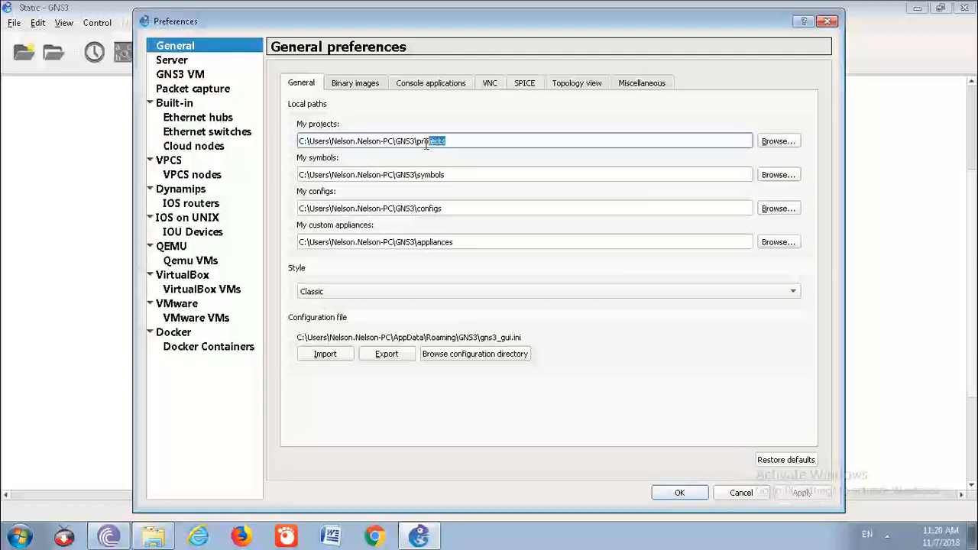
drag(457, 207, 305, 208)
click(412, 206)
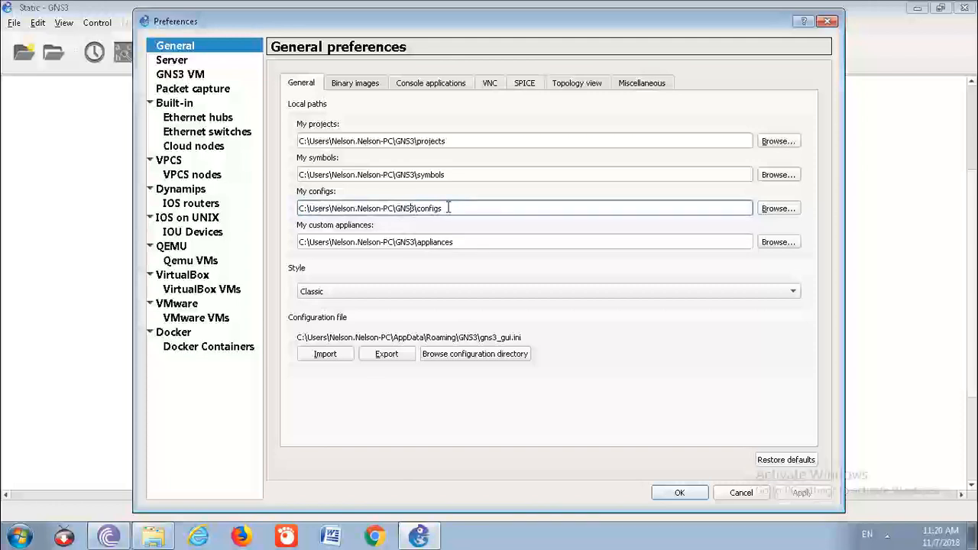
drag(441, 208, 299, 209)
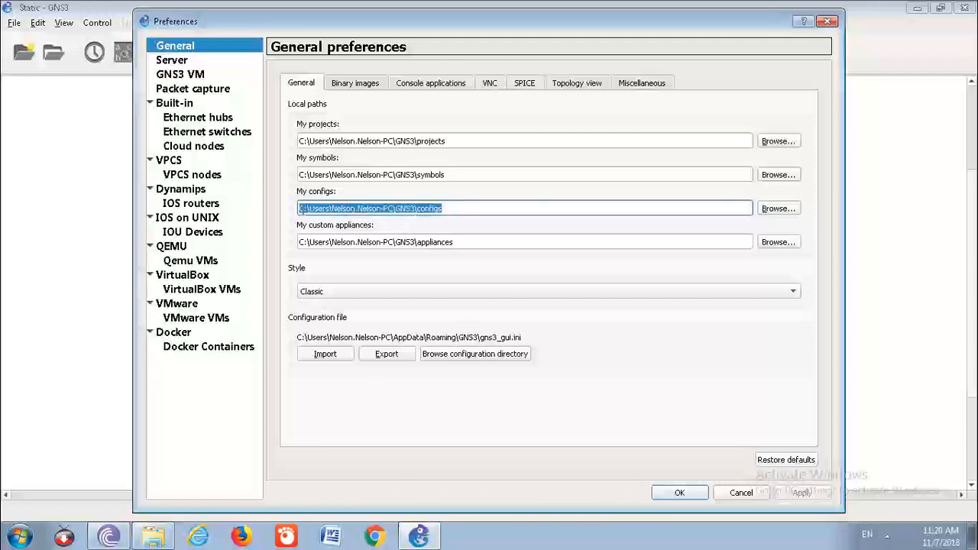
click(302, 210)
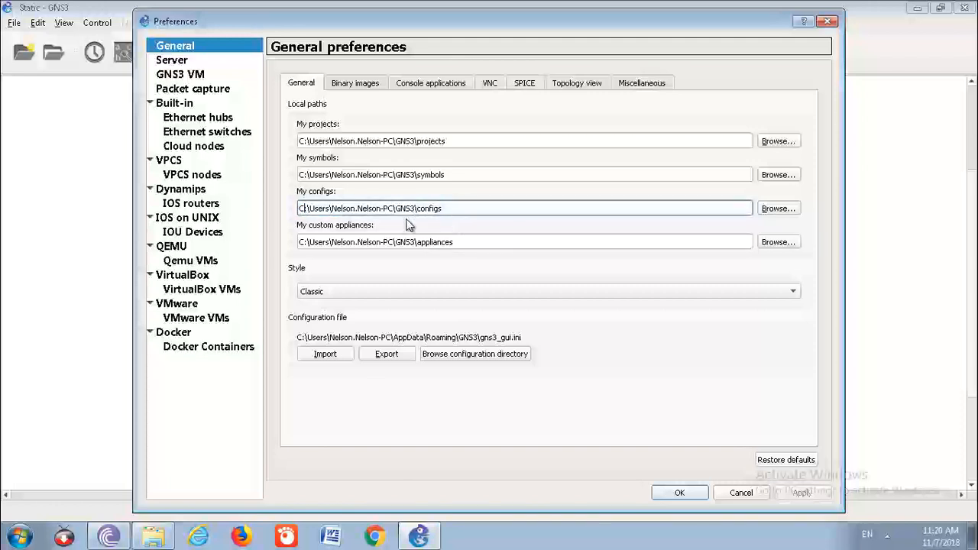
drag(419, 208, 481, 207)
click(473, 206)
Inspect the binary images path and the nested IOS folders inside it, leaving the directory unchanged.
click(362, 87)
click(395, 142)
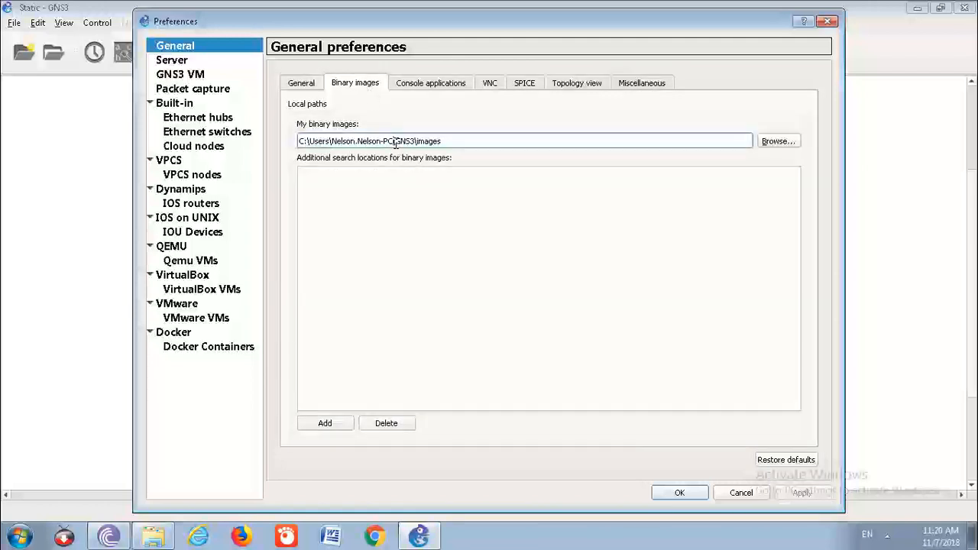
click(779, 141)
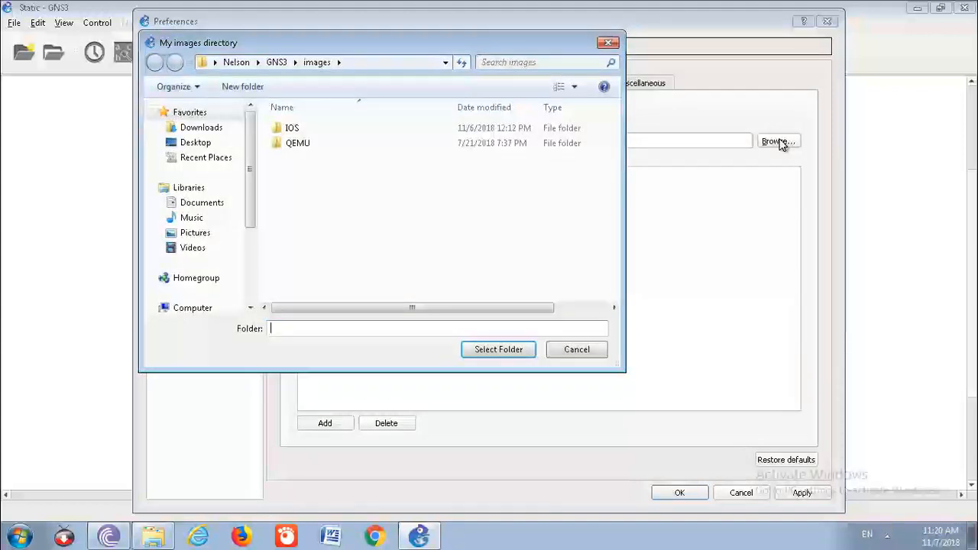
double_click(306, 130)
double_click(297, 127)
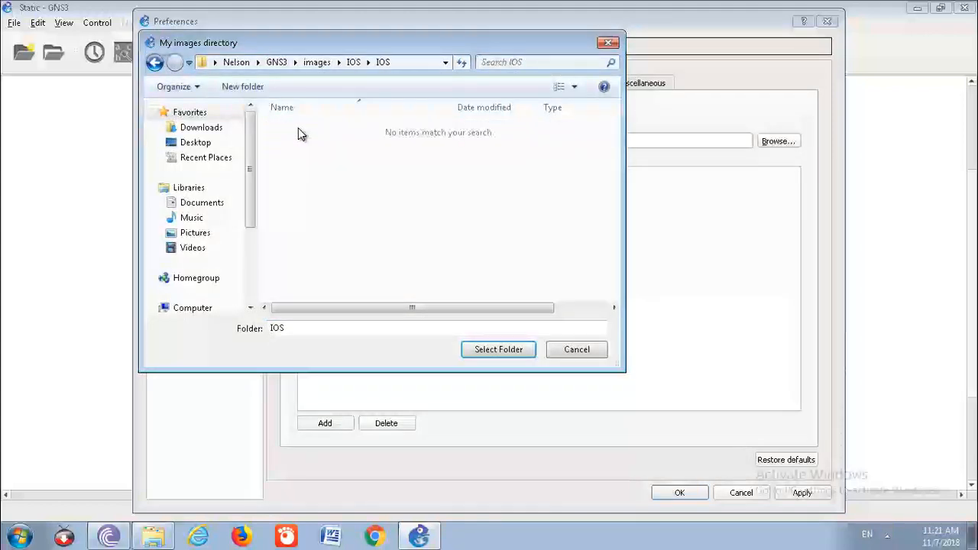
click(559, 352)
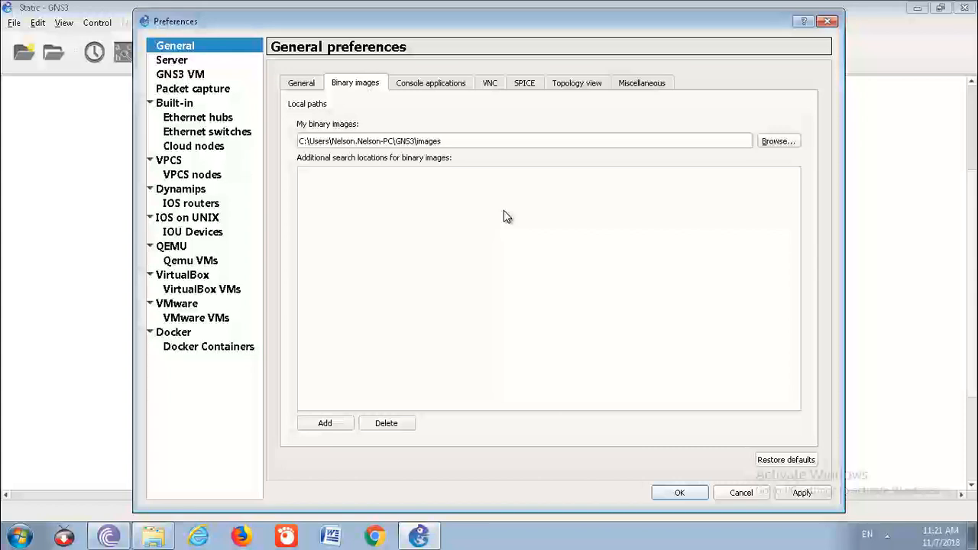
Review the IOS router templates, the General binary images settings and the Dynamips preferences.
click(193, 212)
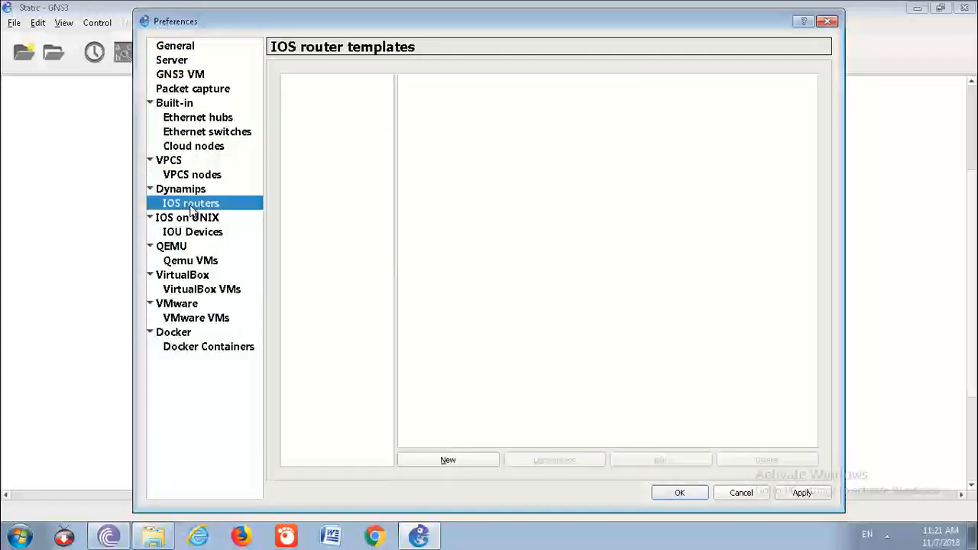
click(184, 48)
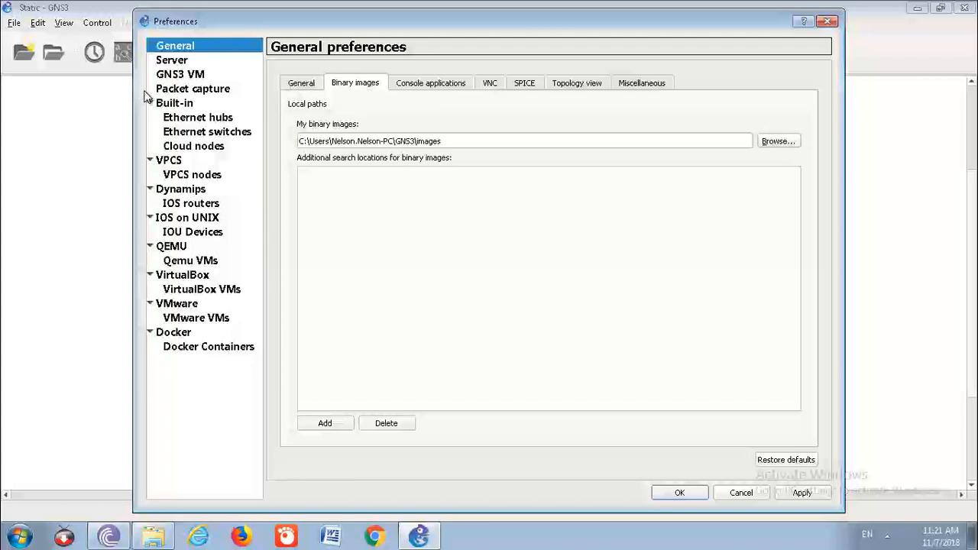
click(180, 197)
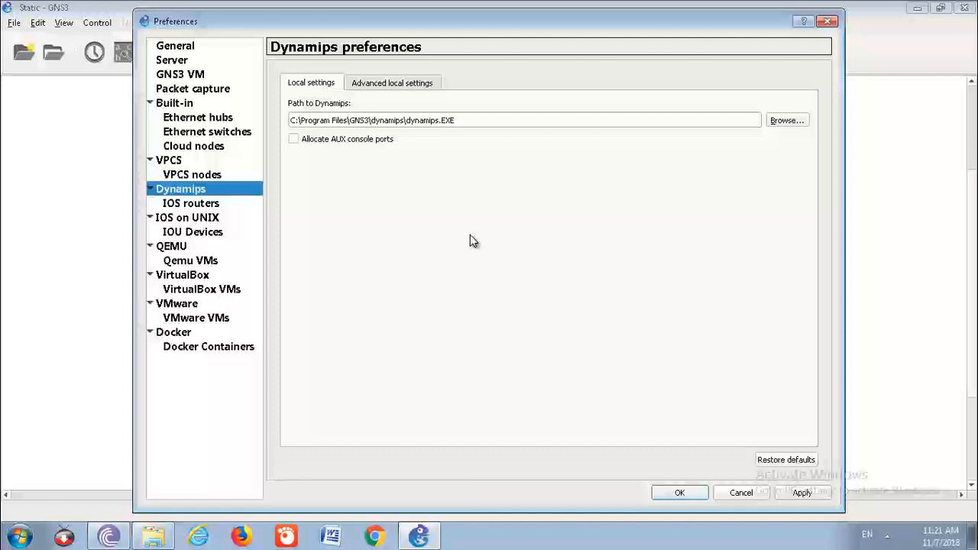
Start a new IOS router template that uses a new image and browse for the image file.
click(191, 205)
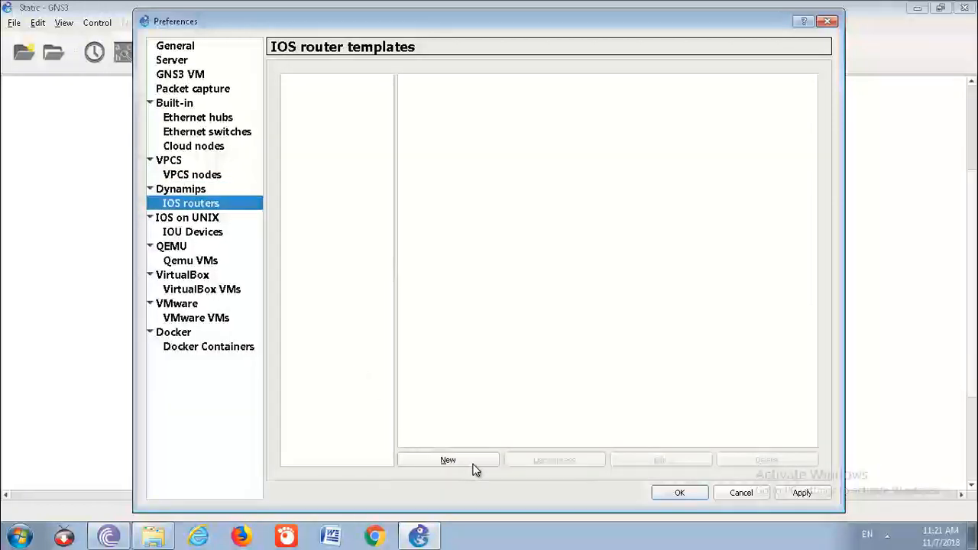
click(445, 459)
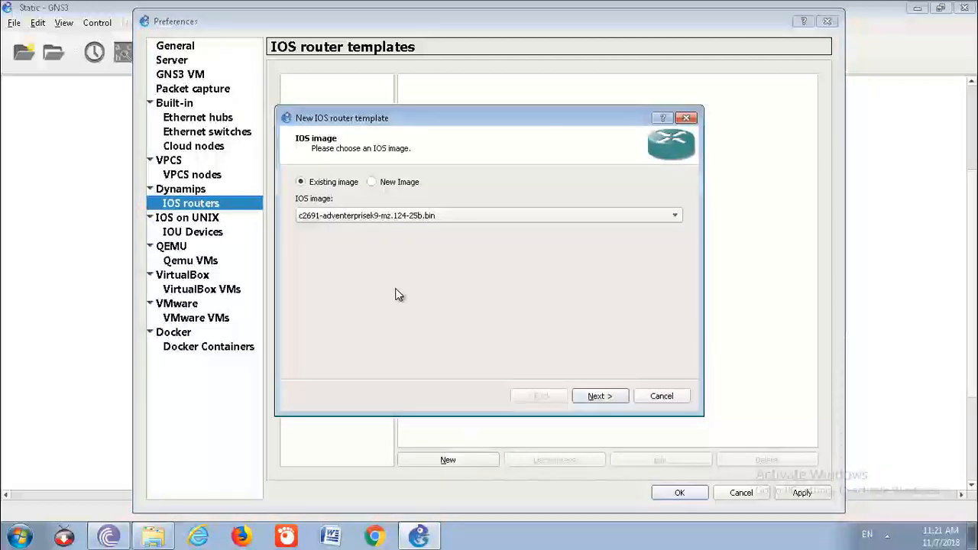
click(373, 182)
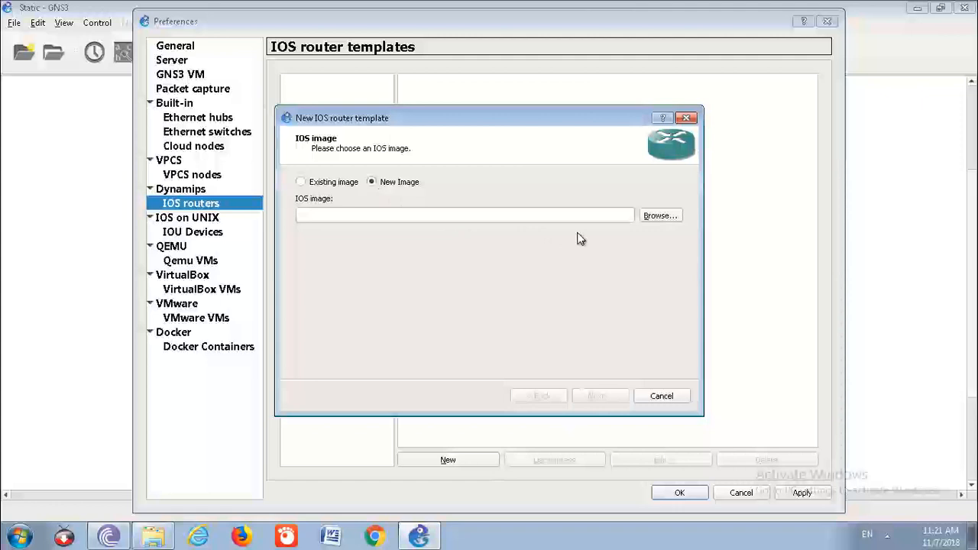
click(659, 217)
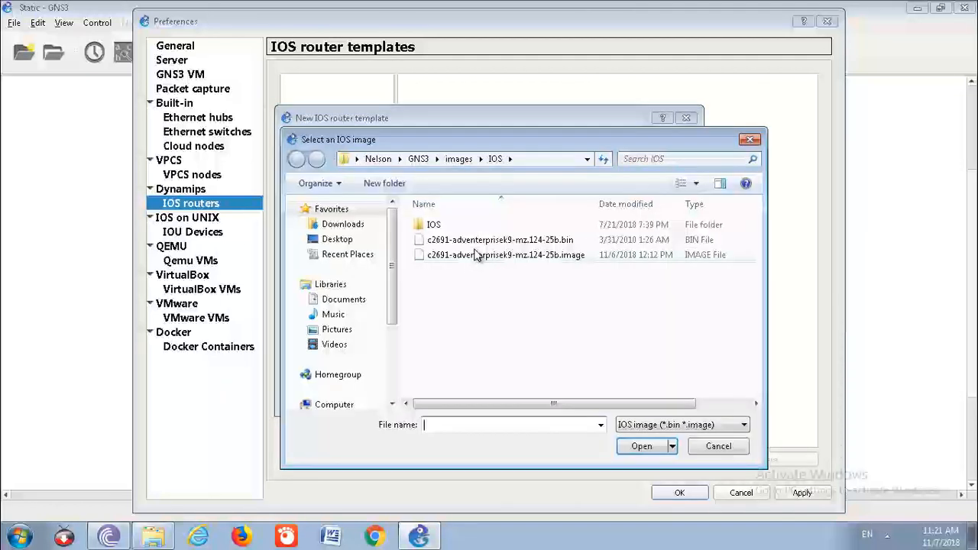
Permanently delete c2691-adventerprisek9-mz.124-25b.image from the IOS images folder, keeping the .bin file.
click(535, 255)
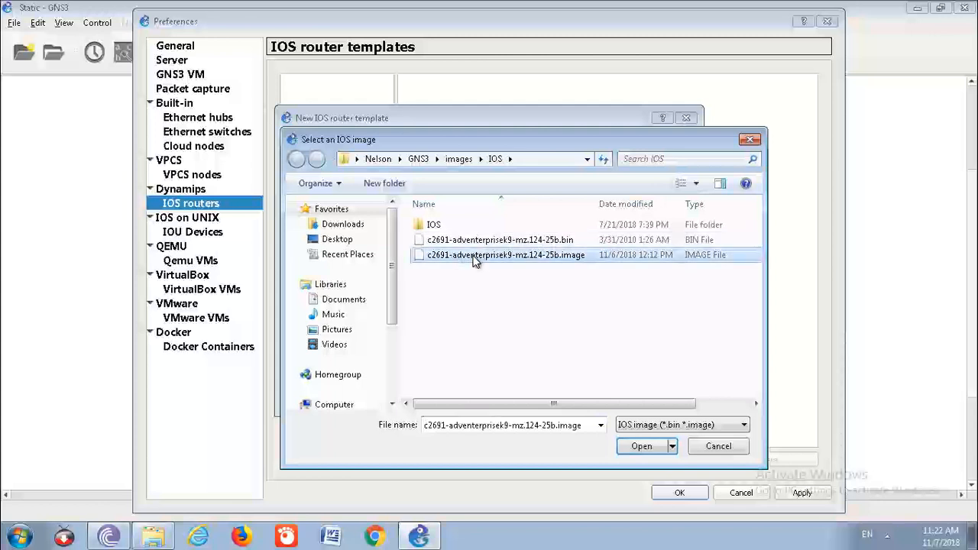
click(541, 241)
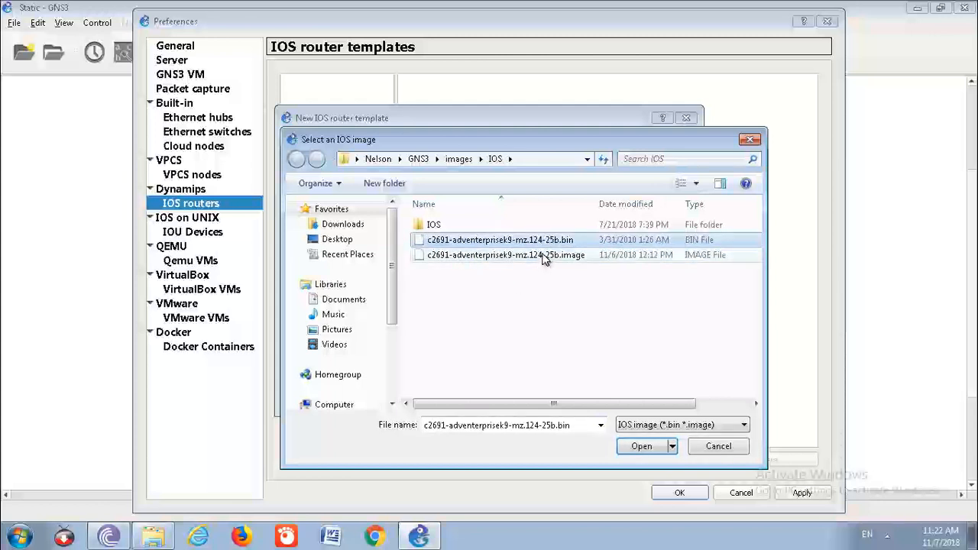
click(543, 255)
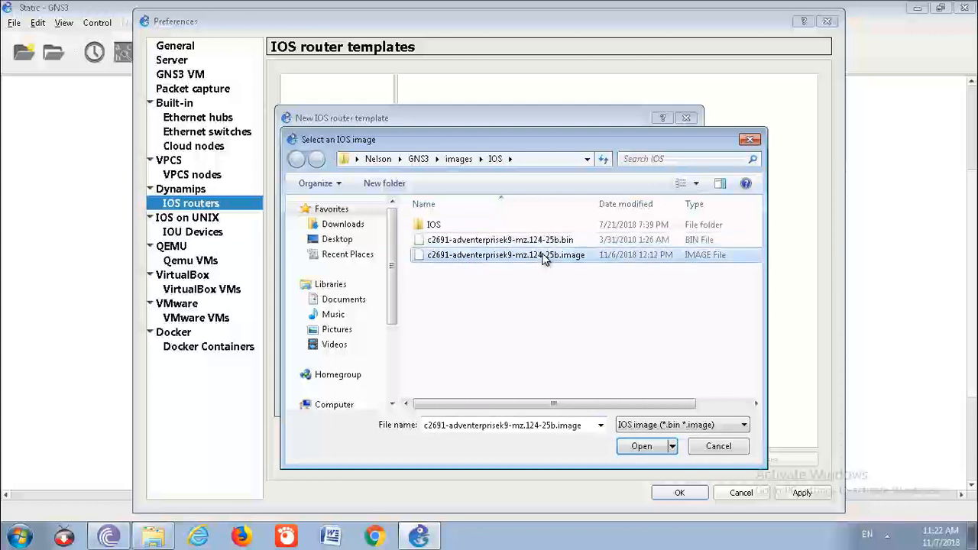
click(448, 242)
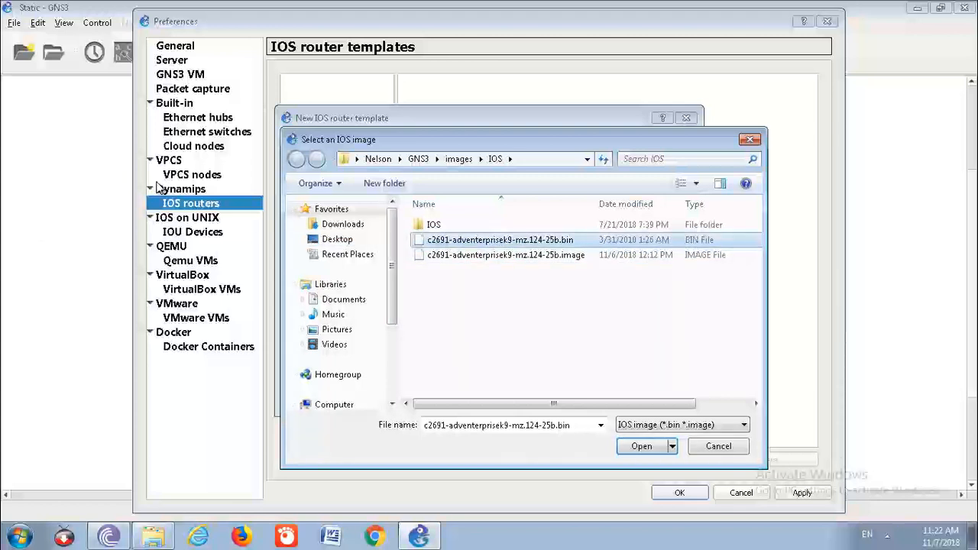
click(451, 255)
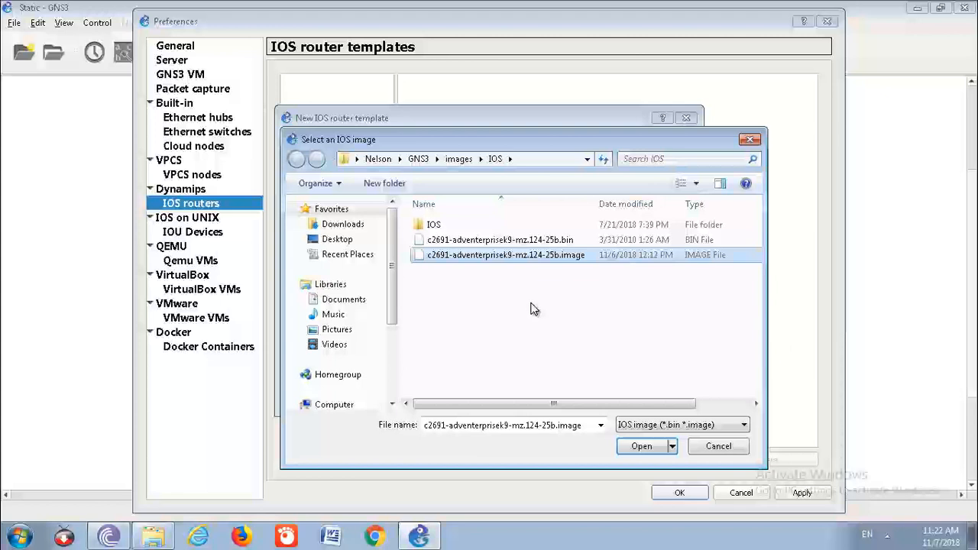
click(473, 241)
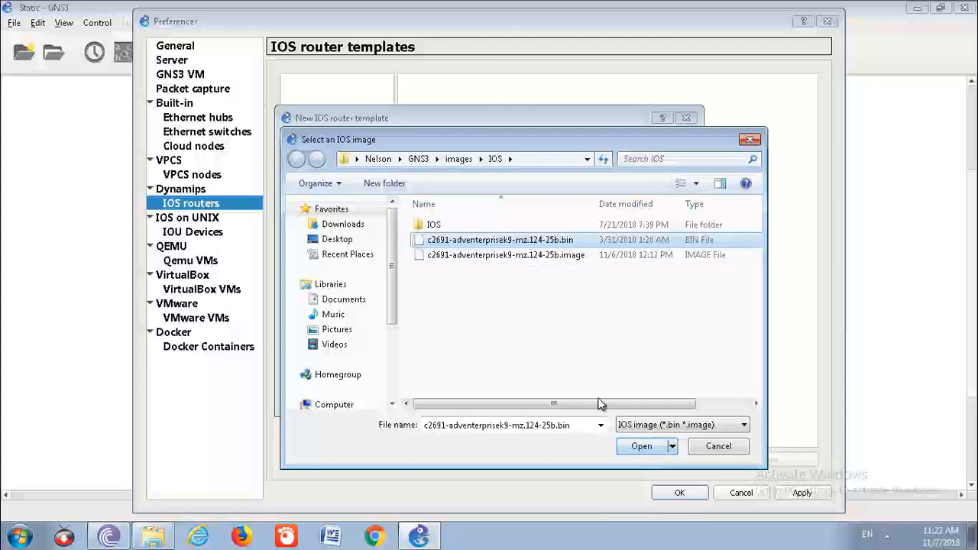
click(579, 259)
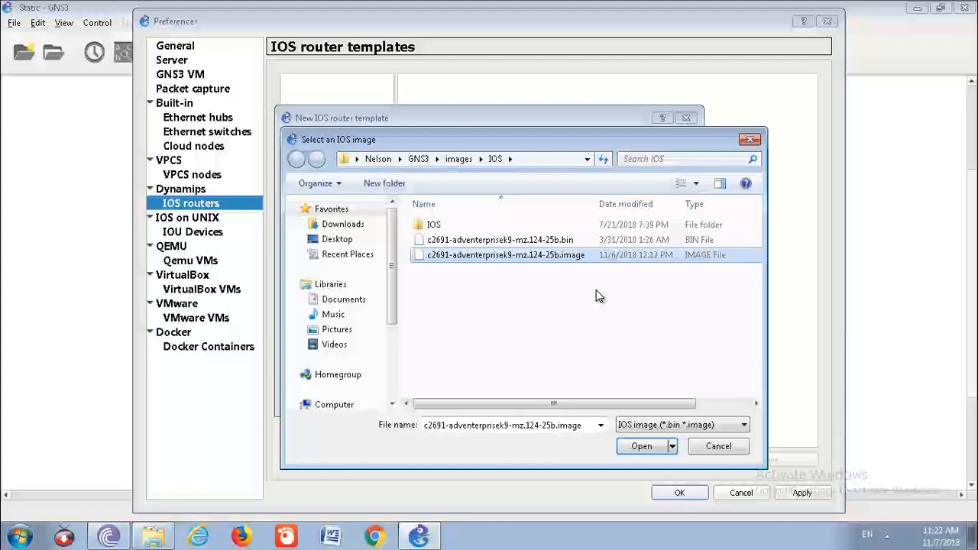
key(Delete)
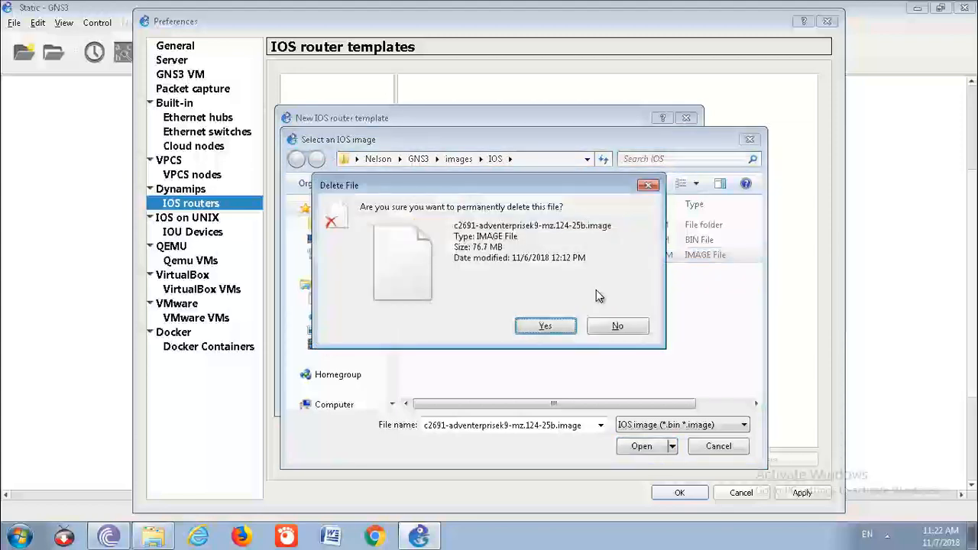
click(564, 327)
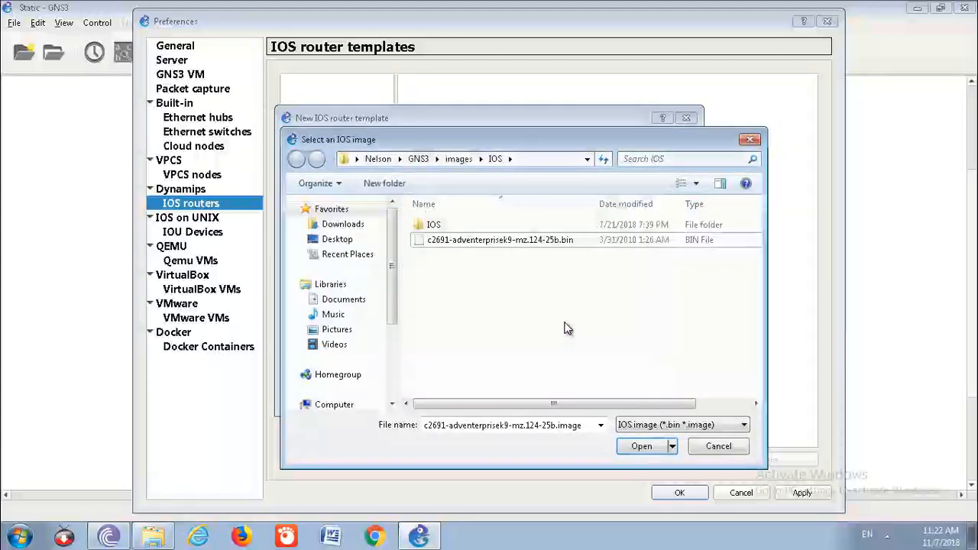
Load c2691-adventerprisek9-mz.124-25b.bin as the template's IOS image, decompress it and continue to the name and platform settings.
click(570, 241)
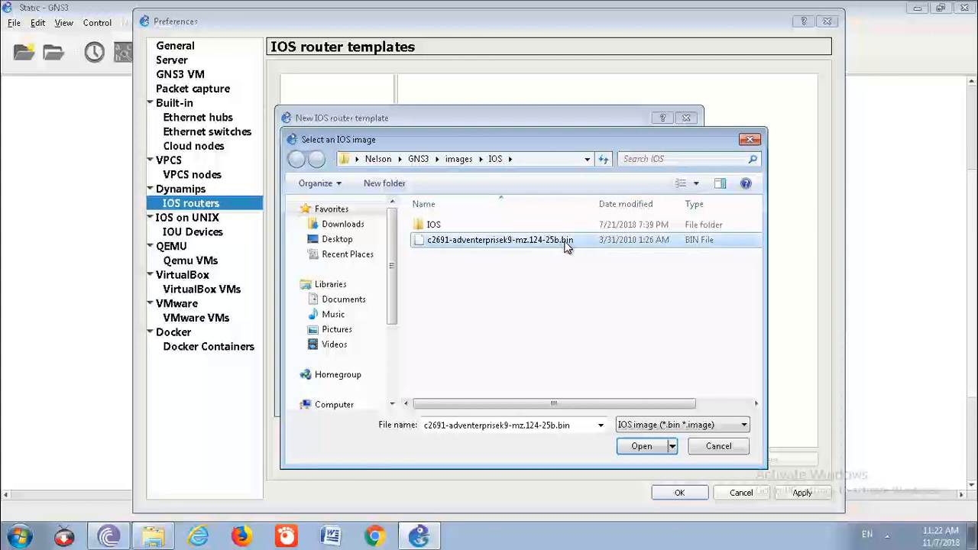
click(647, 448)
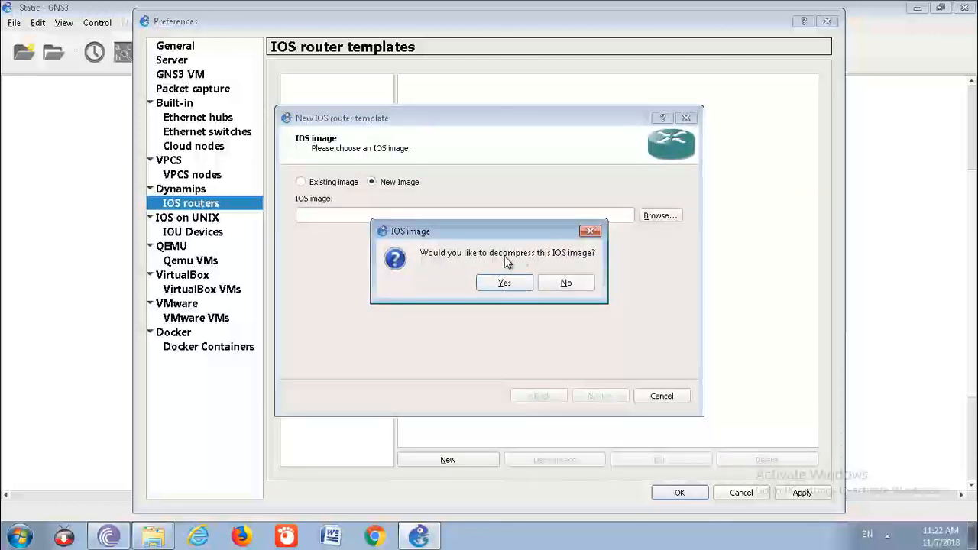
drag(428, 227, 558, 269)
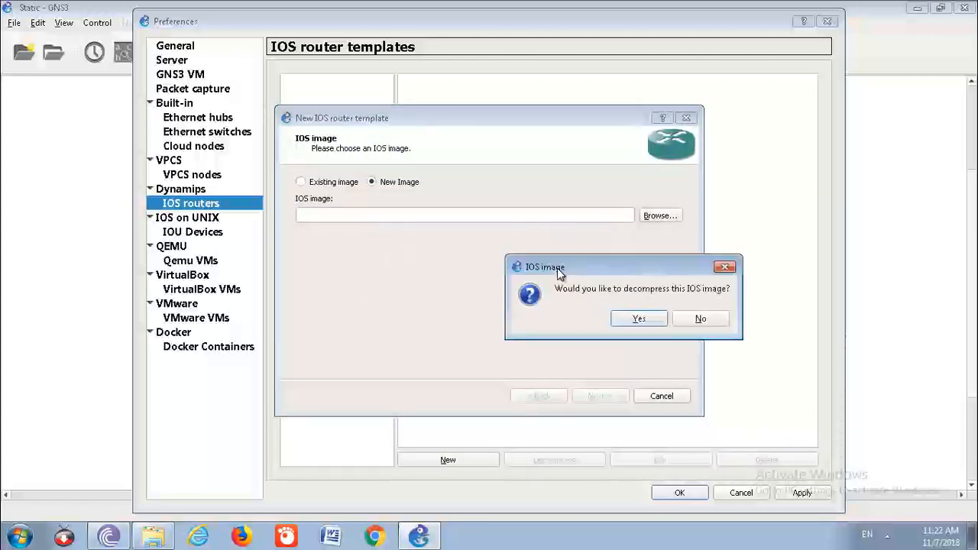
click(637, 320)
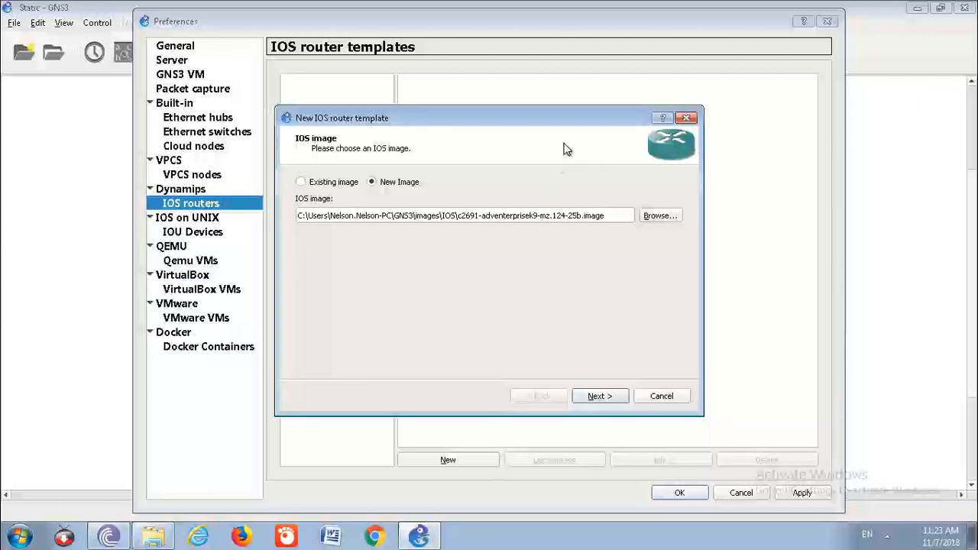
drag(550, 117, 610, 87)
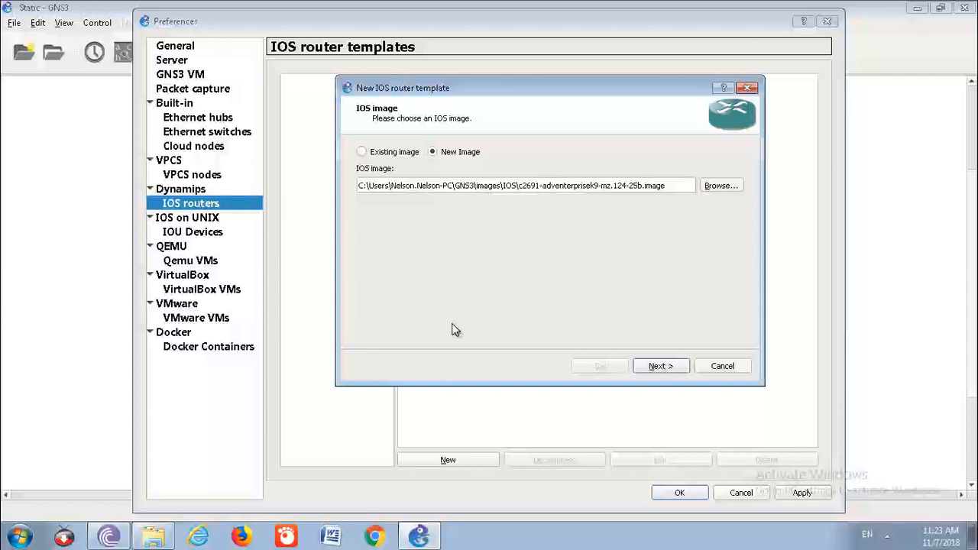
click(657, 366)
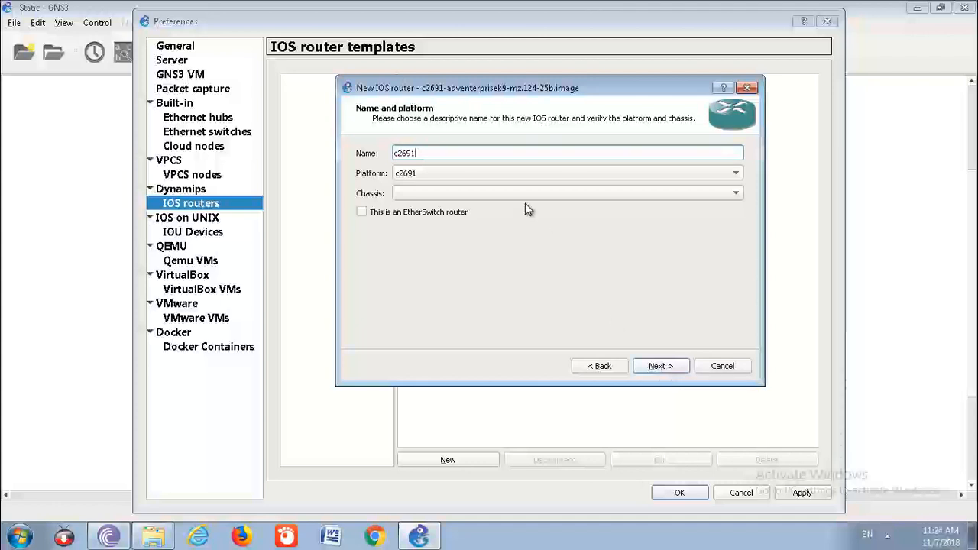
Check the available platforms, keep c2691 as name and platform, and set the default RAM to 256 MiB.
click(669, 367)
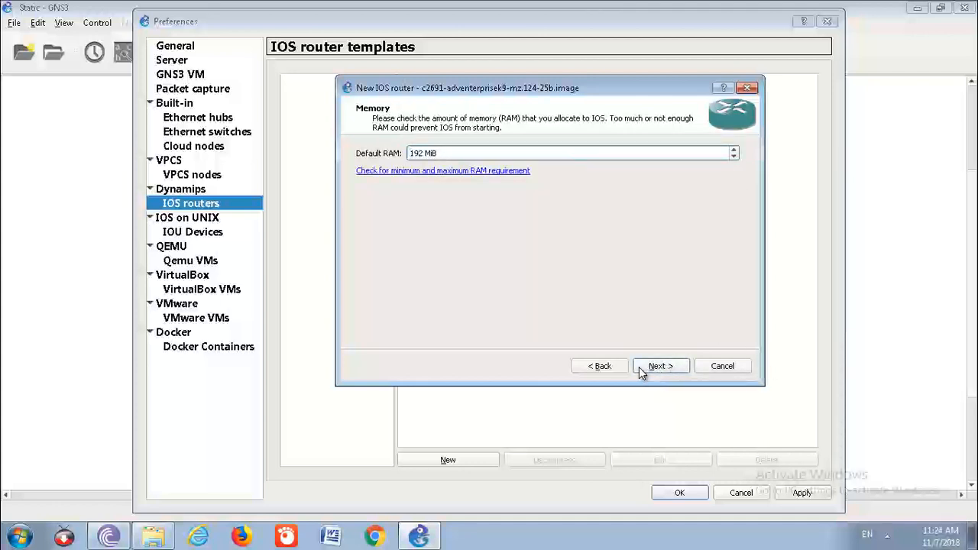
click(615, 368)
click(727, 174)
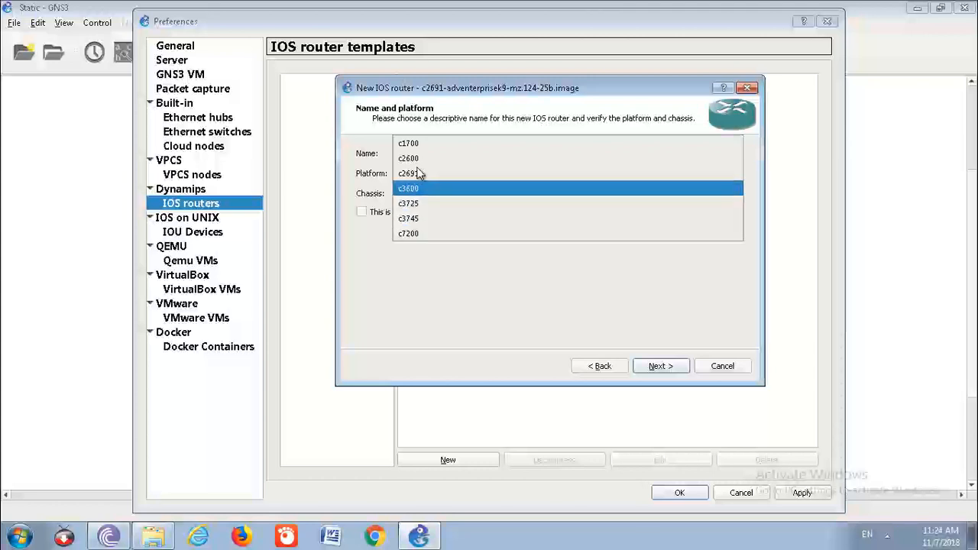
click(375, 255)
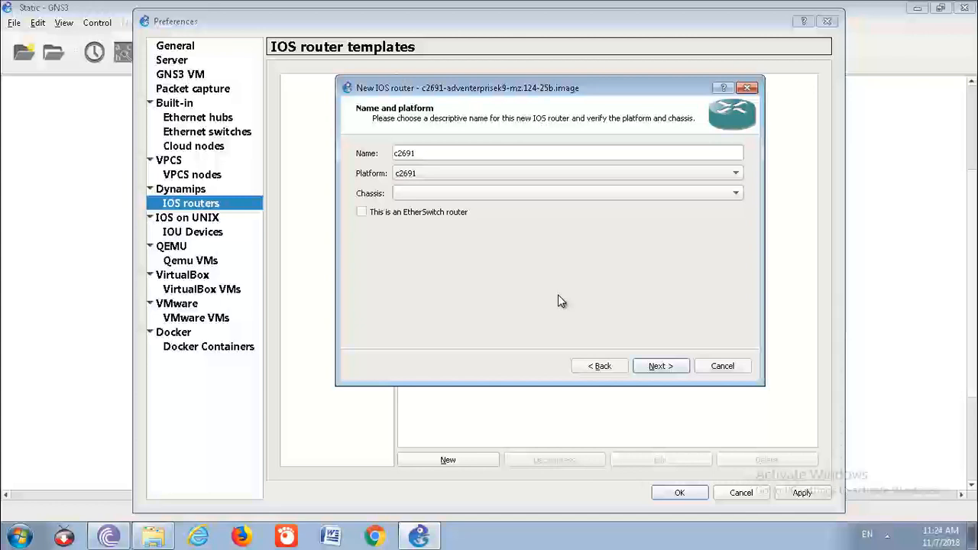
click(661, 366)
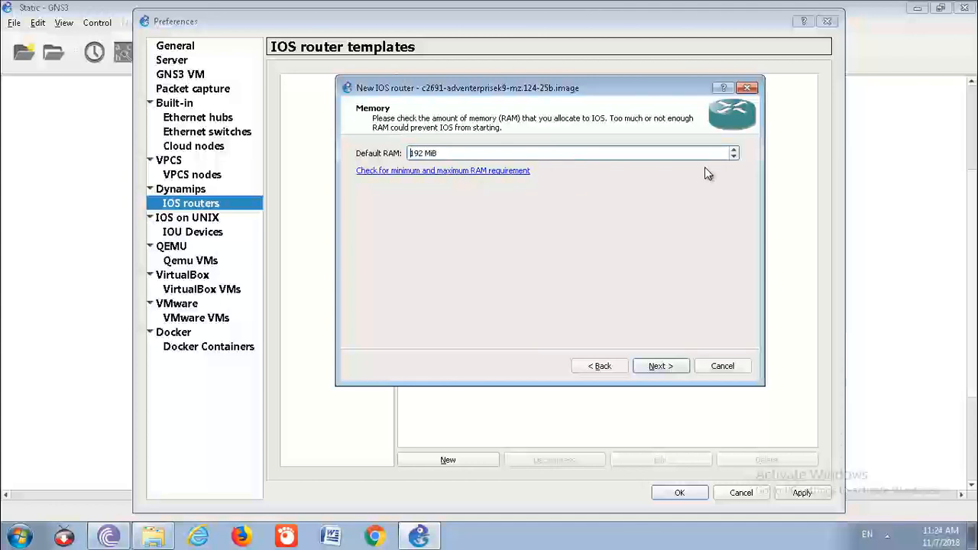
click(734, 152)
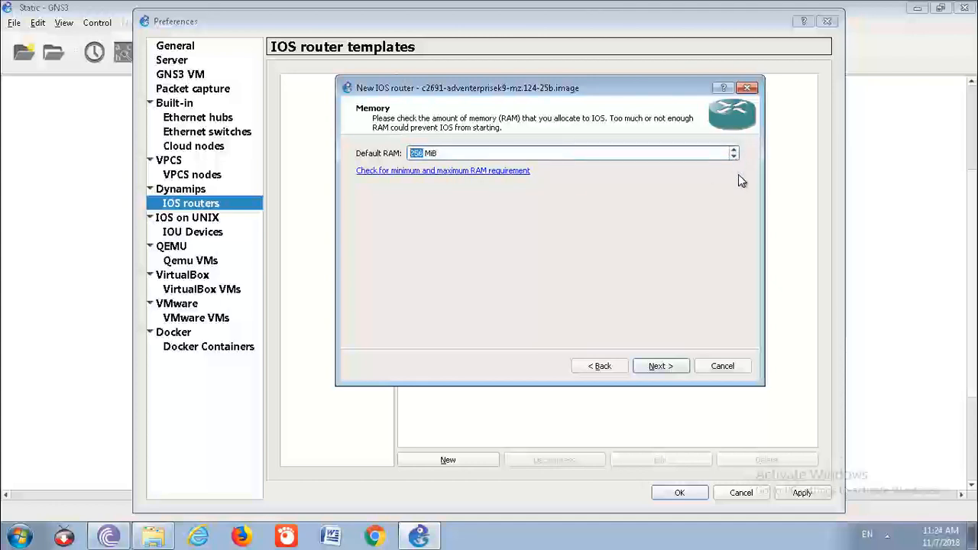
click(661, 367)
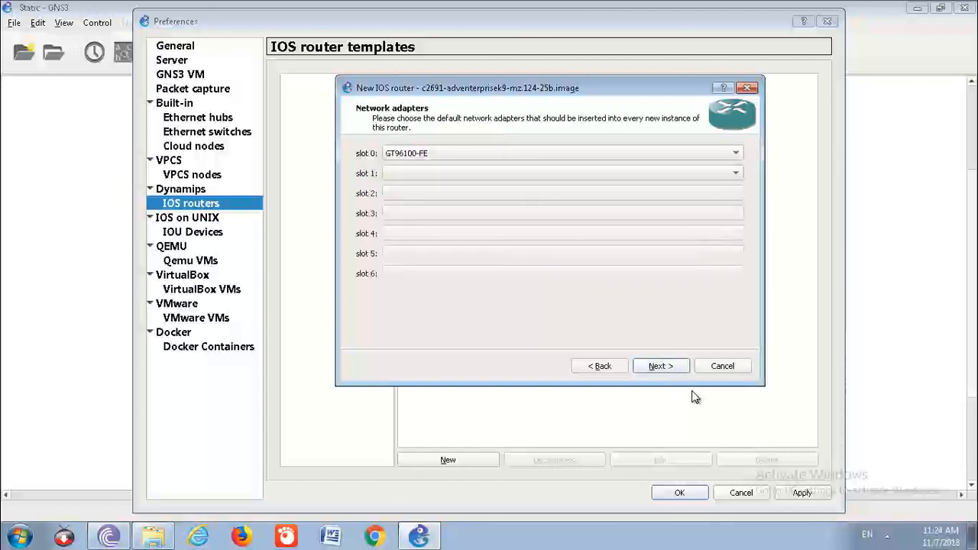
Review the adapters offered for slot 1, then accept the network adapters with GT96100-FE in slot 0 and slot 1 empty.
click(600, 178)
click(602, 177)
click(602, 178)
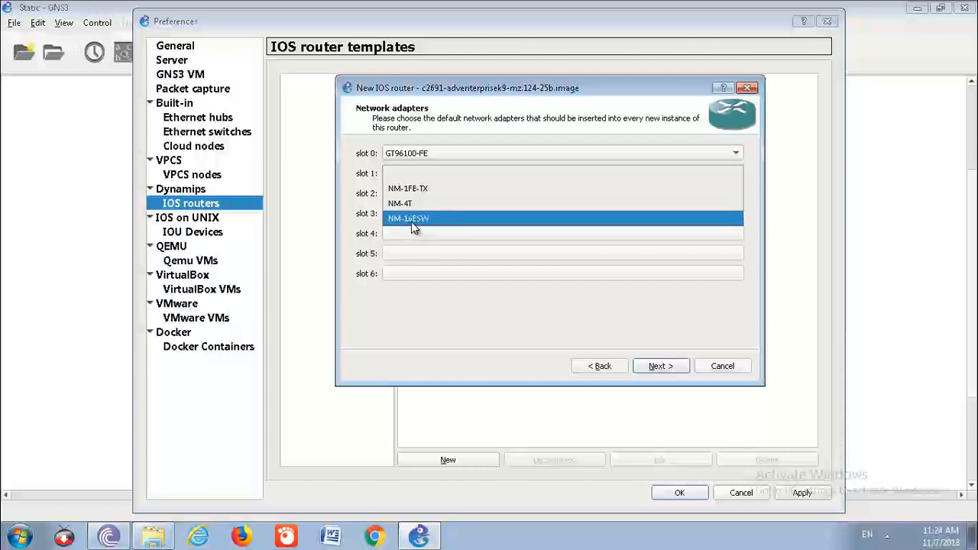
click(746, 121)
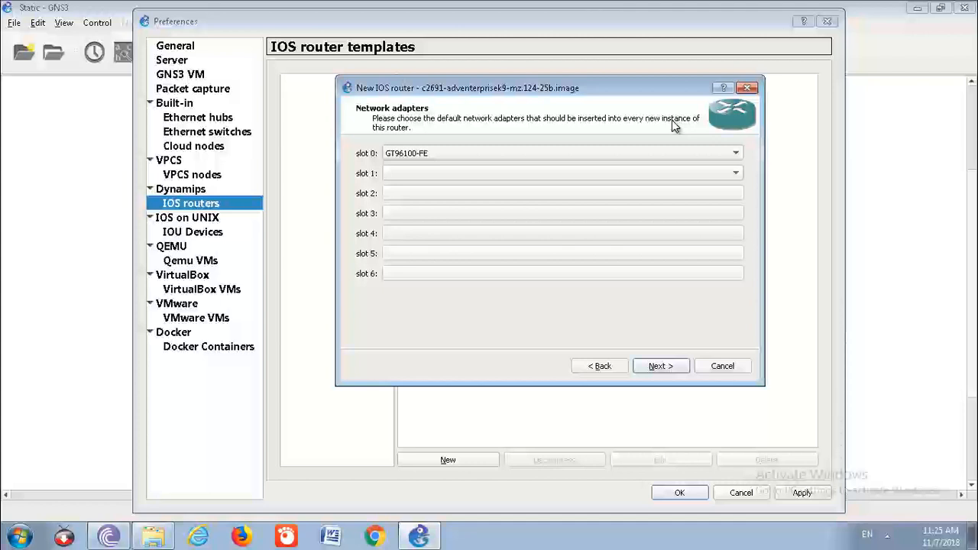
click(620, 174)
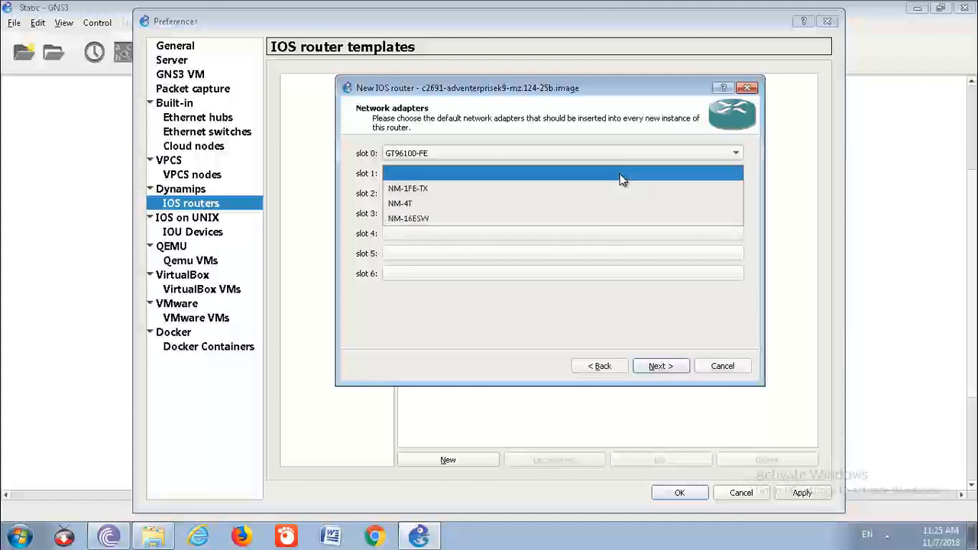
click(518, 305)
click(661, 366)
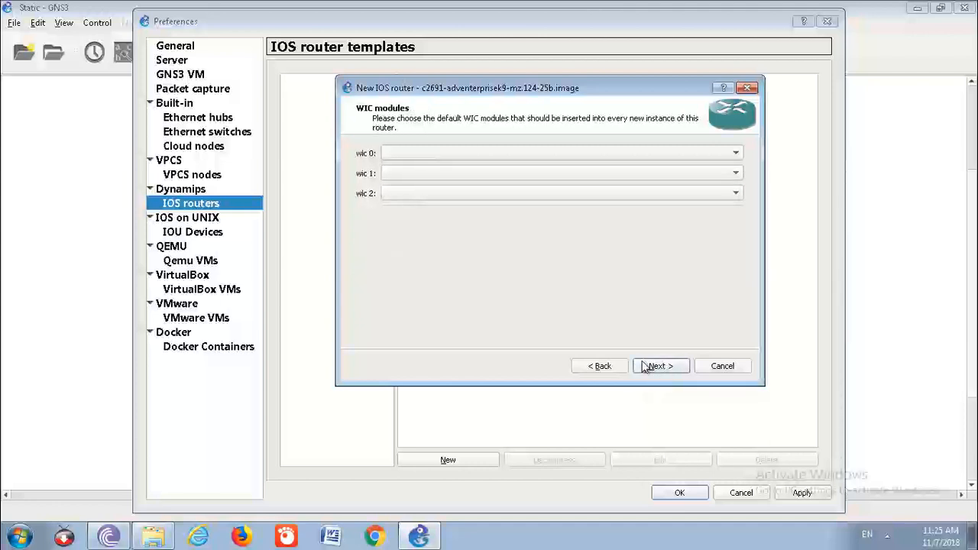
Assign WIC-2T modules to wic 0, wic 1 and wic 2 and continue to the Idle-PC settings.
click(487, 153)
click(448, 186)
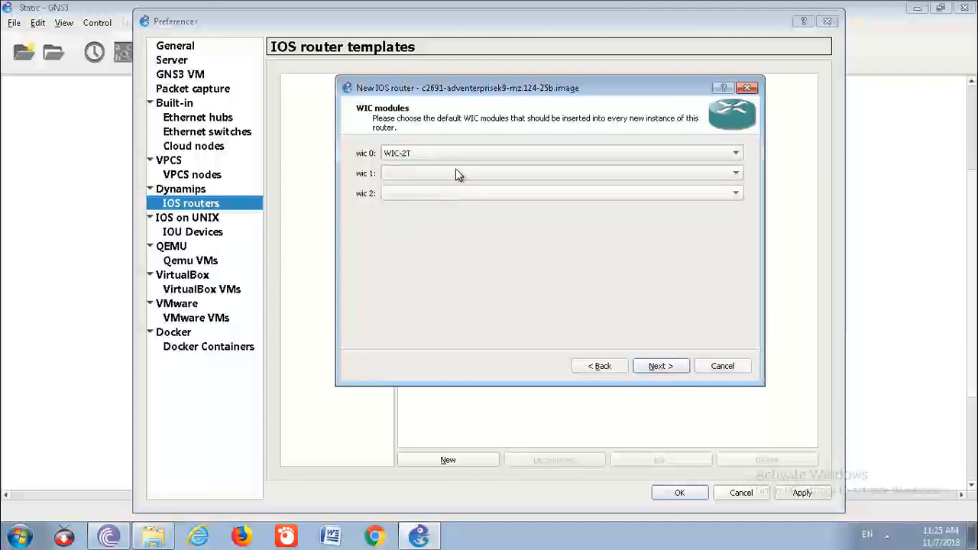
click(456, 174)
click(433, 203)
click(451, 195)
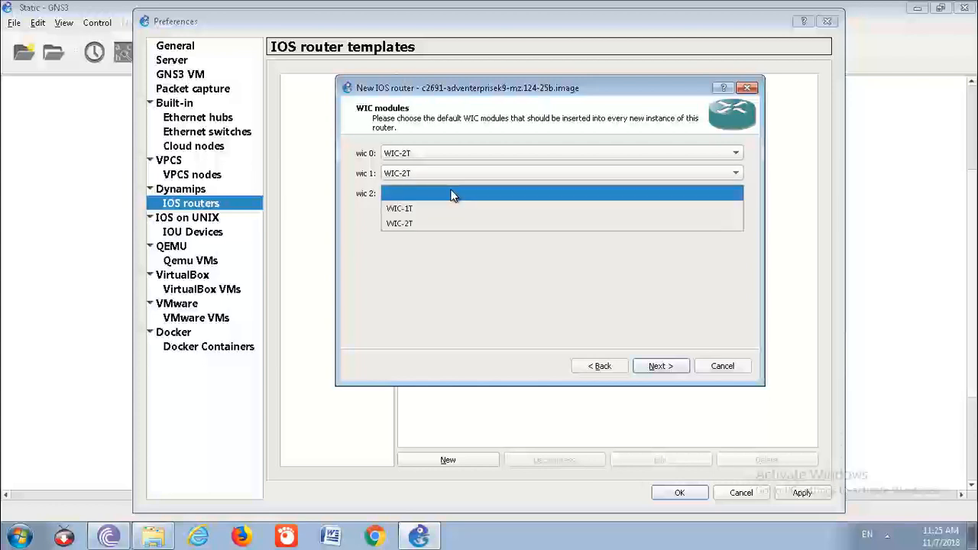
click(455, 223)
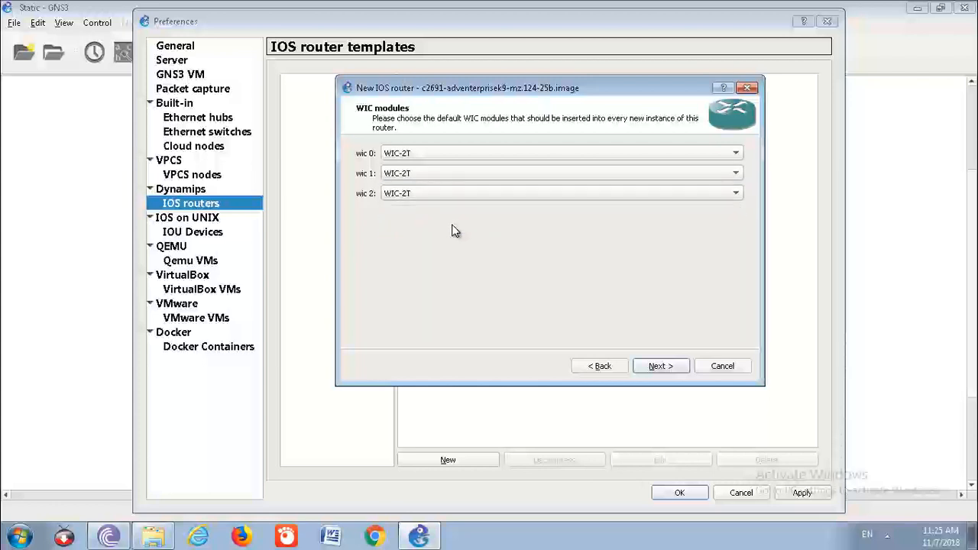
click(658, 366)
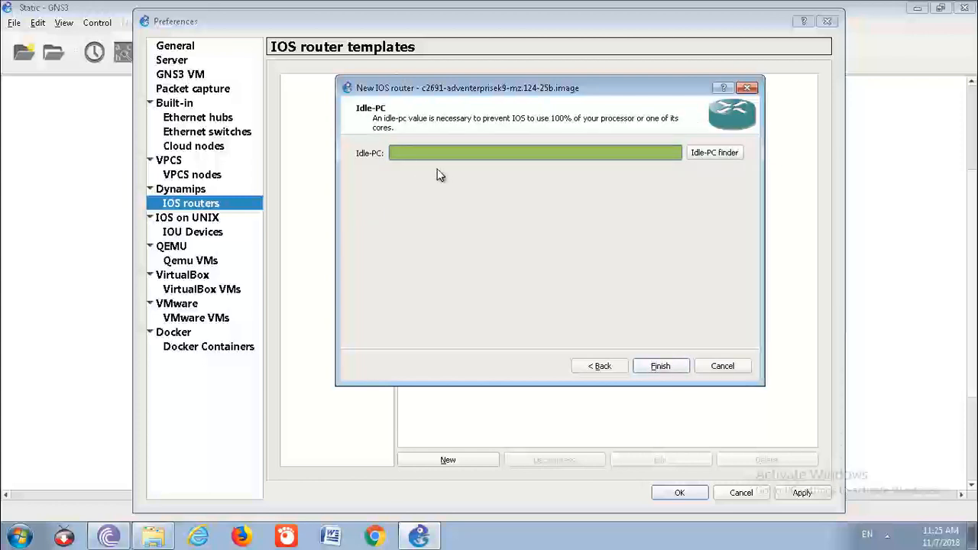
Run the Idle-PC finder for the c2691 image, watching processor usage in Task Manager meanwhile, and accept the suggested value.
click(703, 156)
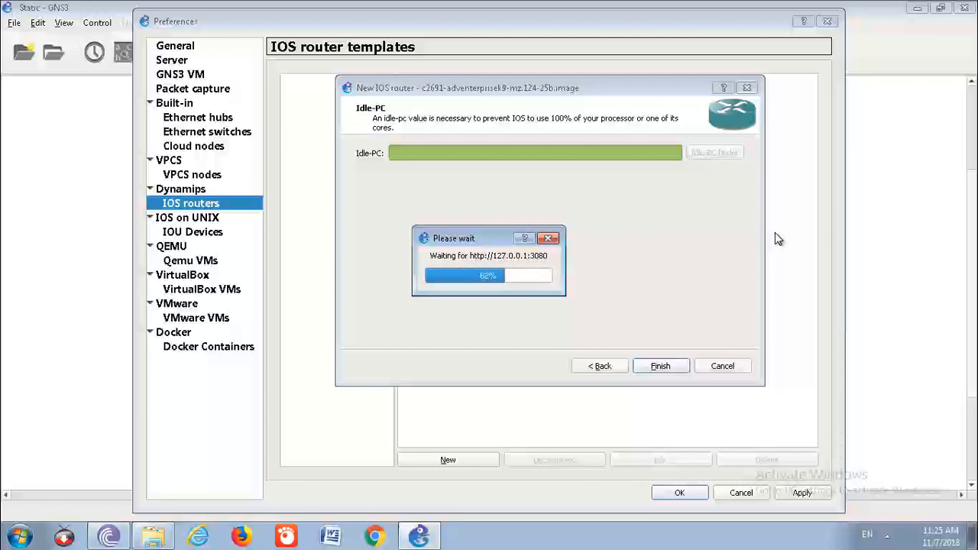
right_click(710, 544)
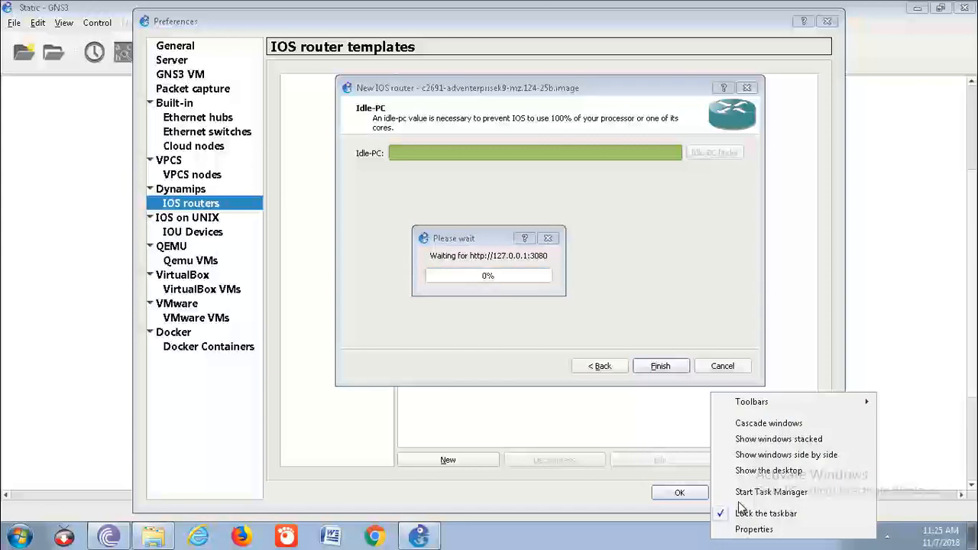
click(781, 492)
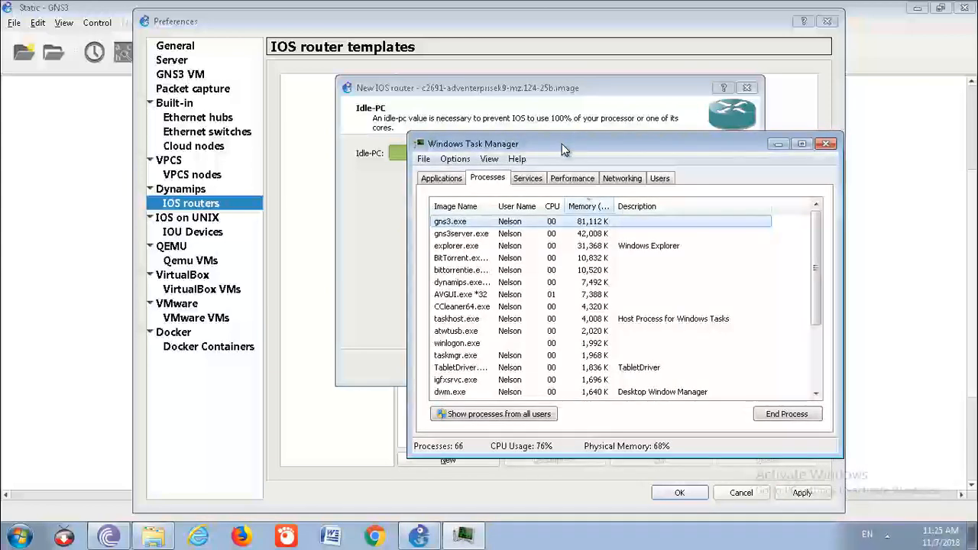
drag(561, 144, 813, 122)
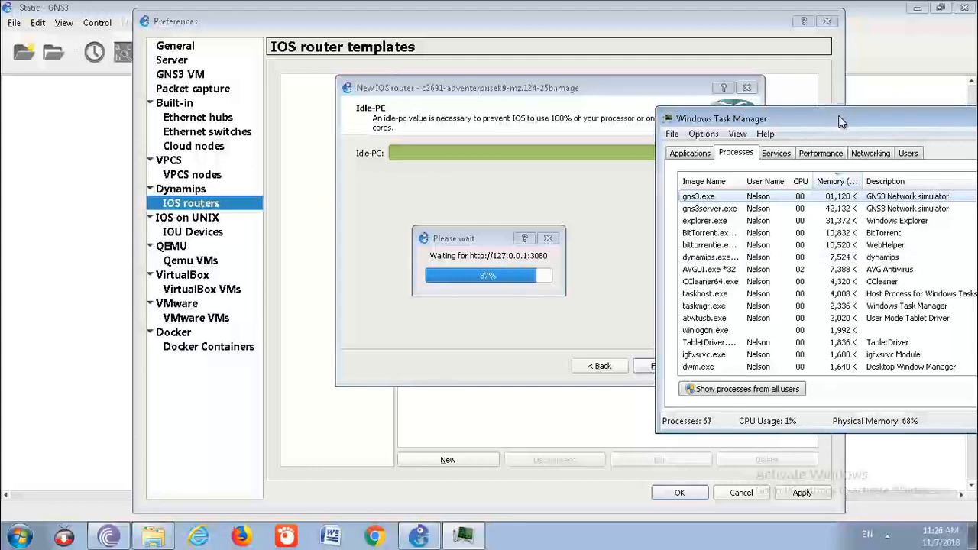
drag(838, 115, 776, 91)
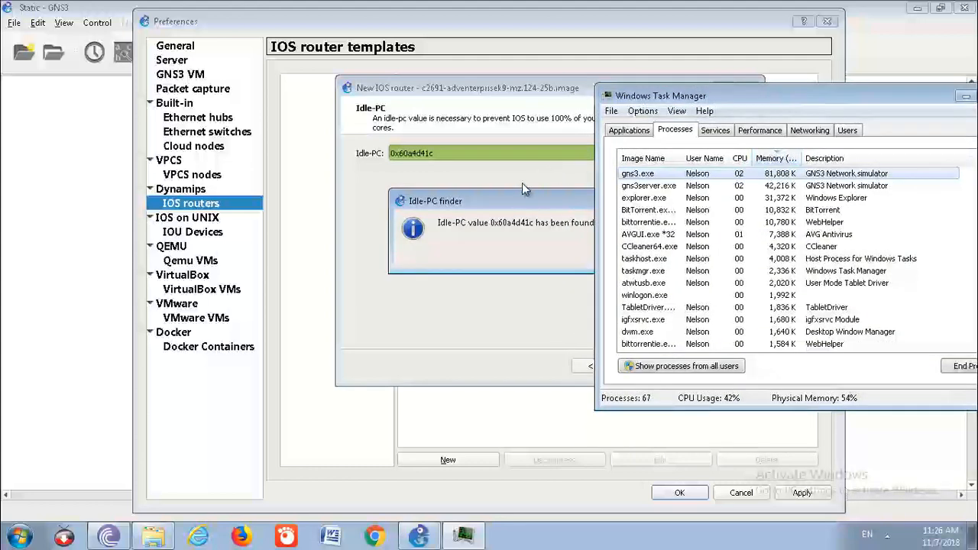
drag(709, 104, 911, 124)
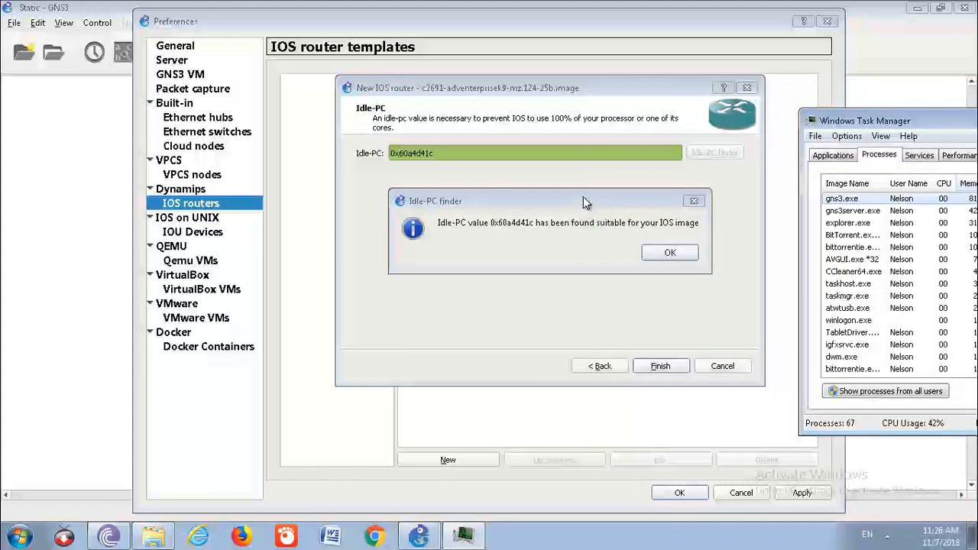
click(669, 256)
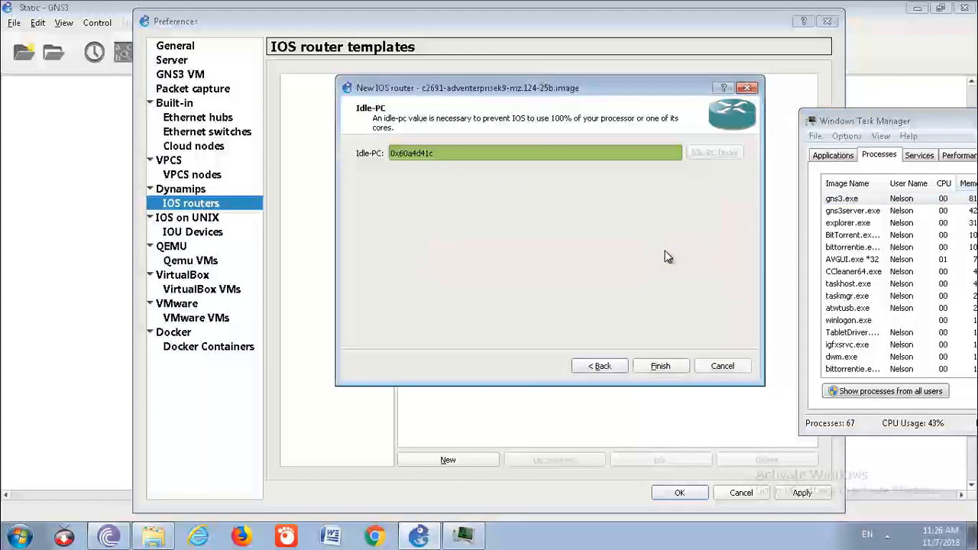
Check the CPU usage and running processes in Task Manager after the Idle-PC search and close it.
drag(927, 118, 831, 125)
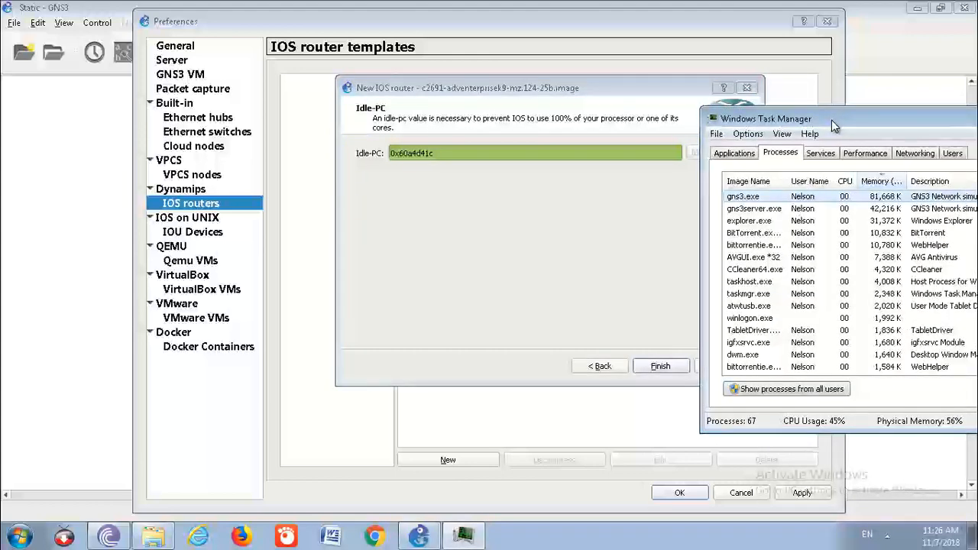
mouse_move(607, 1)
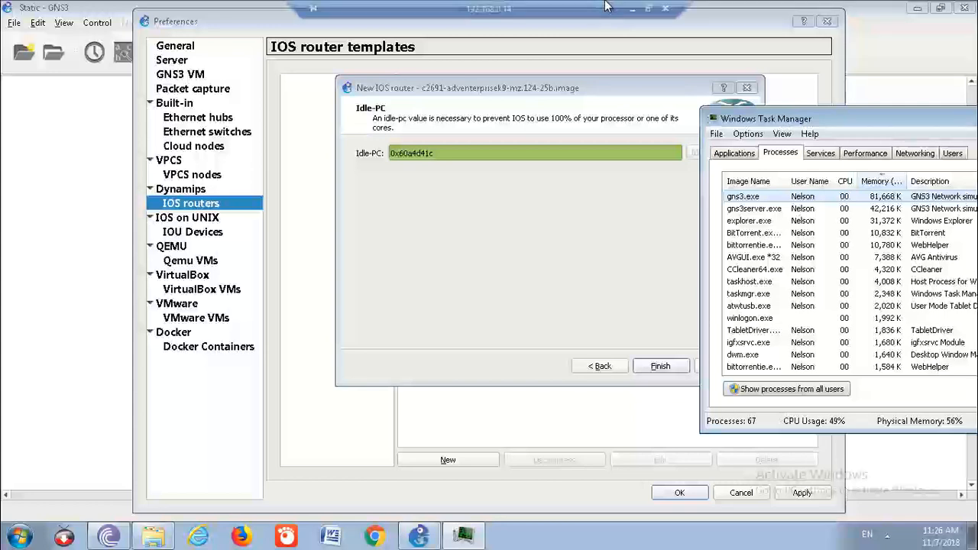
click(632, 12)
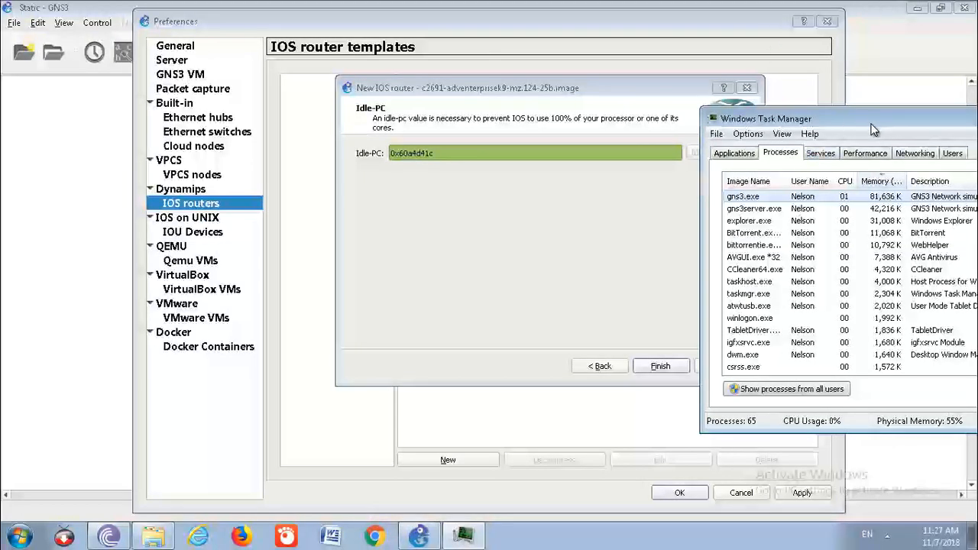
drag(879, 121, 793, 104)
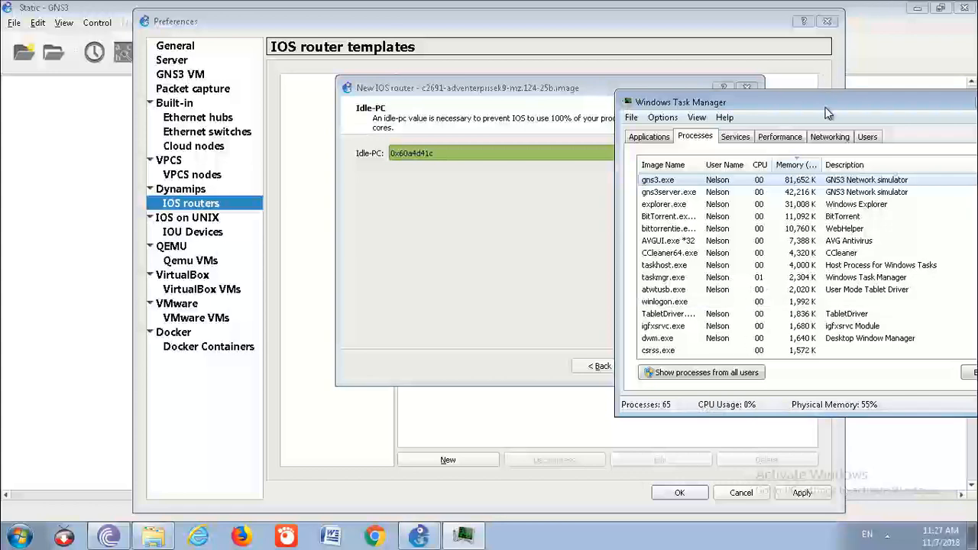
drag(824, 104, 747, 118)
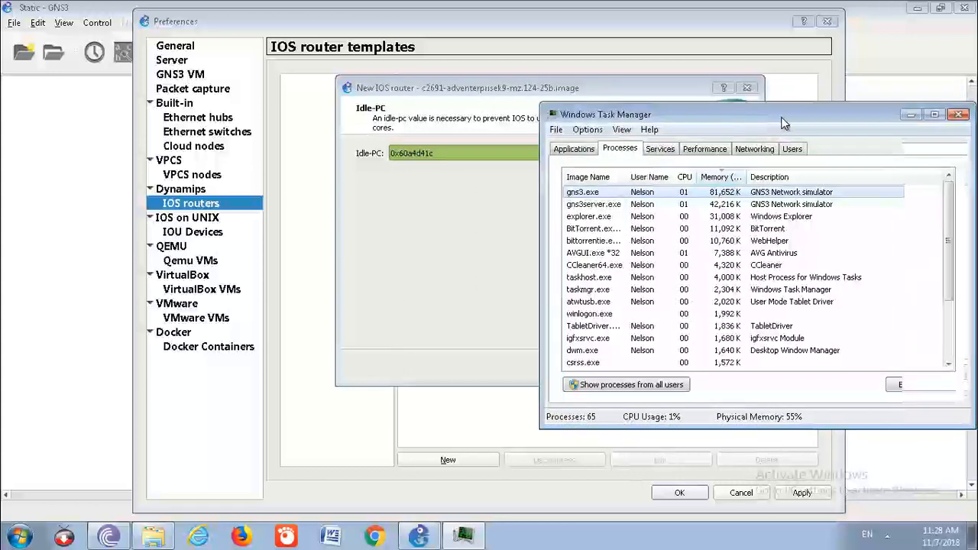
click(955, 116)
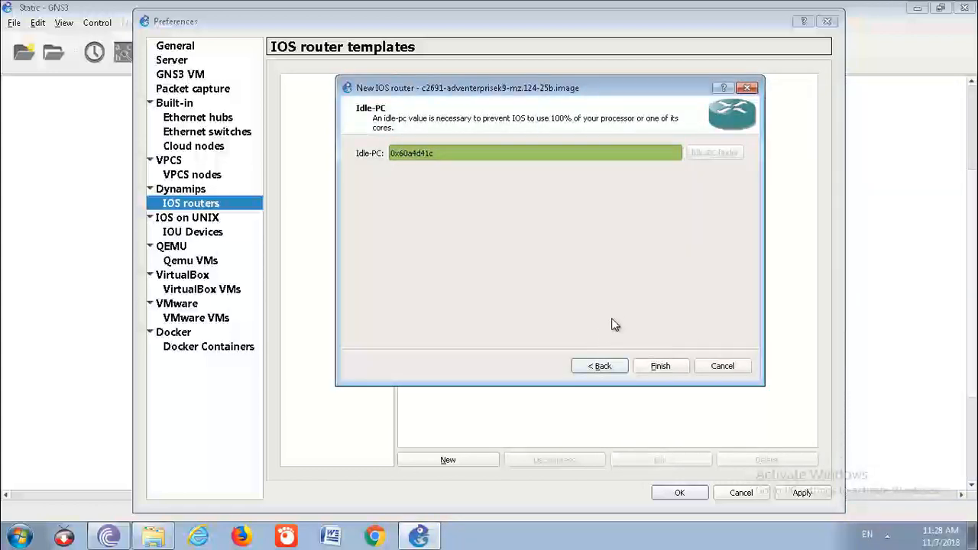
Finish the c2691 IOS router template and save the preferences.
click(659, 366)
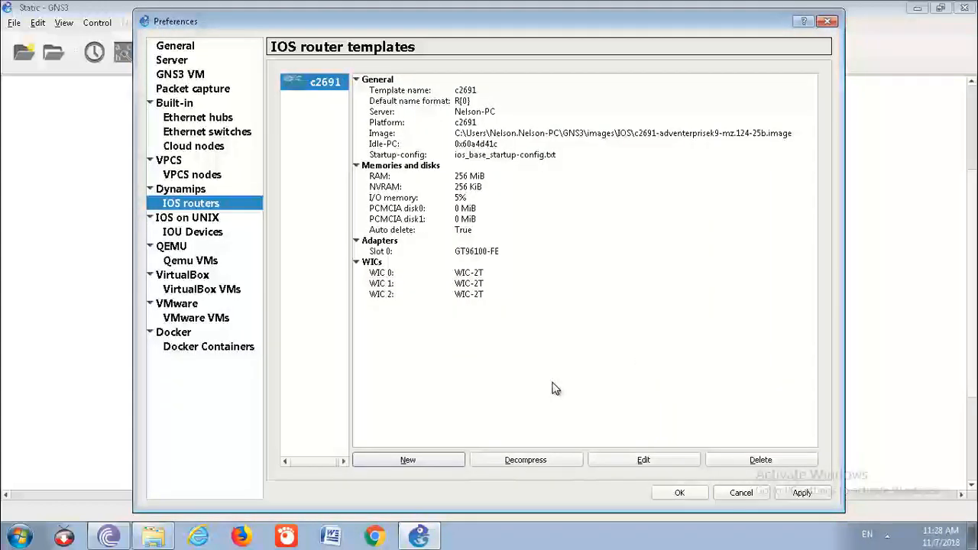
click(681, 494)
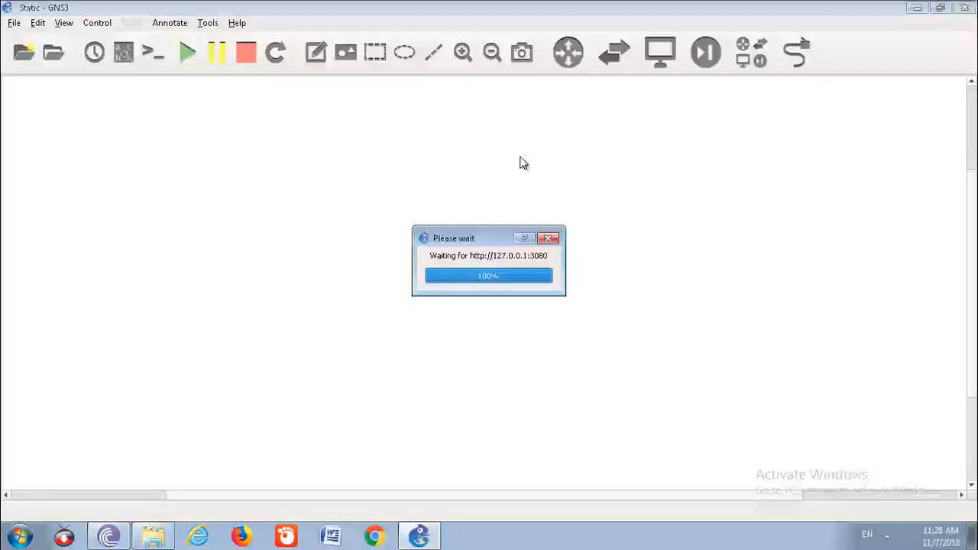
Place three c2691 routers in the Static project, one on one side and two stacked on the other, and close the device list.
click(554, 61)
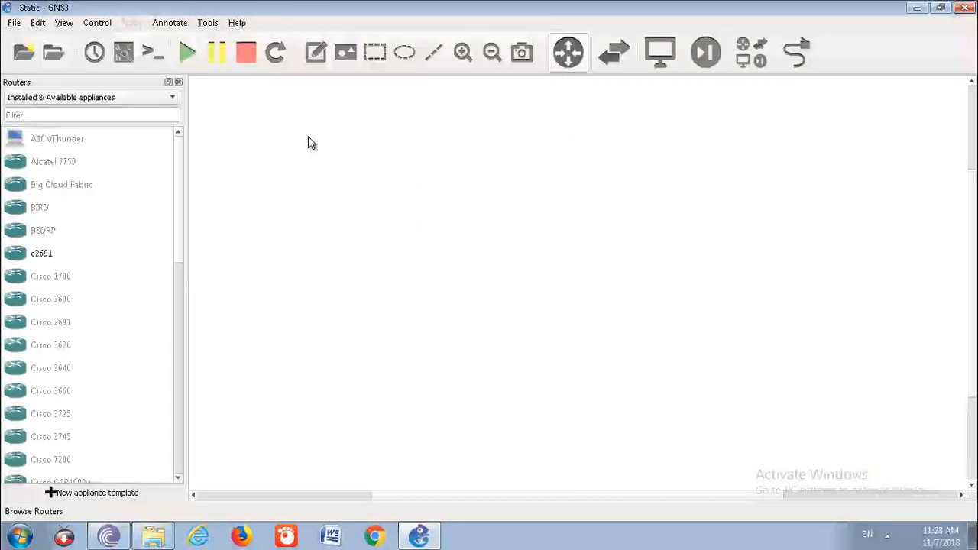
click(18, 257)
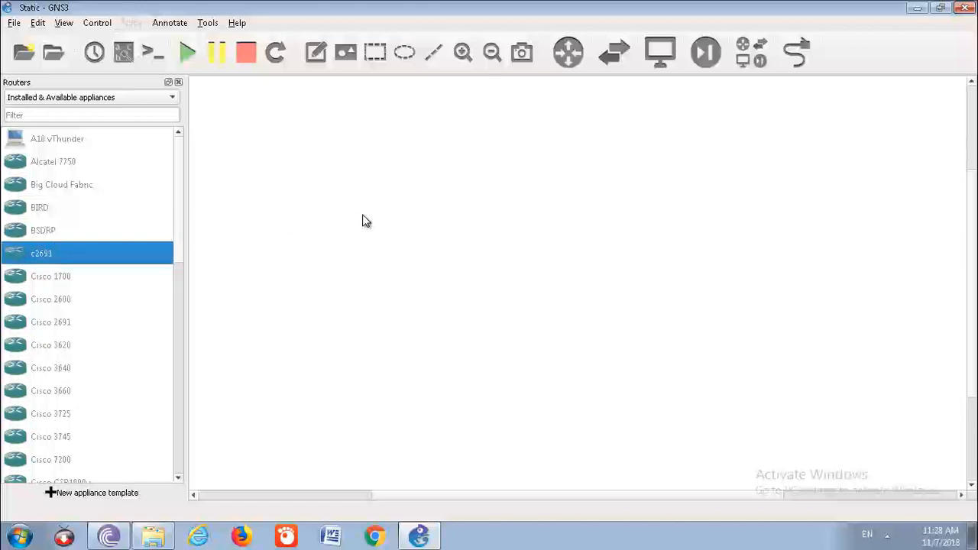
drag(362, 221, 361, 220)
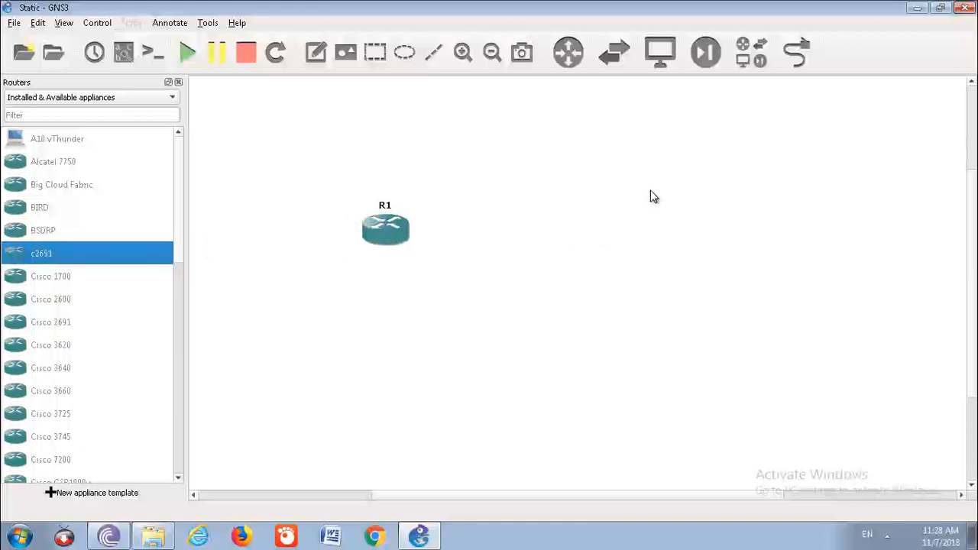
drag(642, 199, 643, 194)
drag(648, 342, 648, 342)
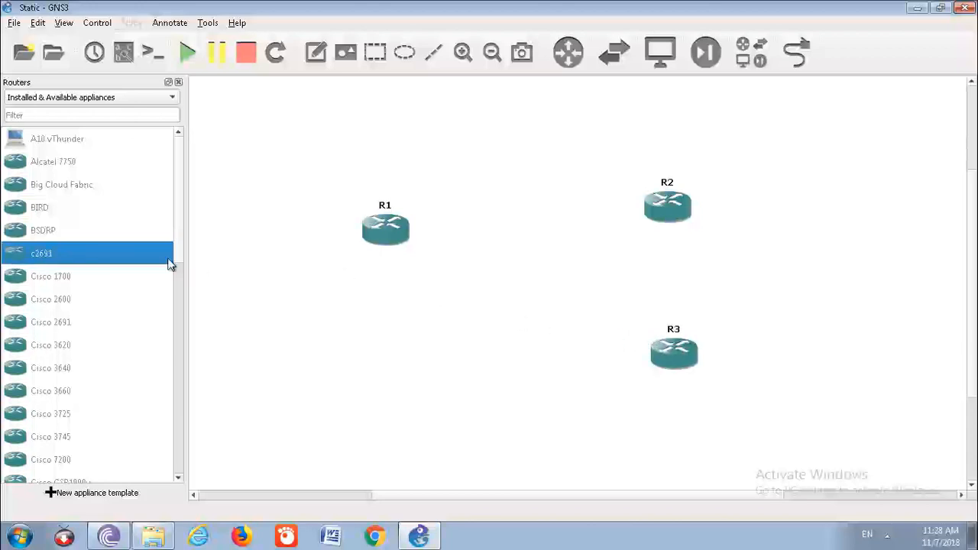
click(176, 81)
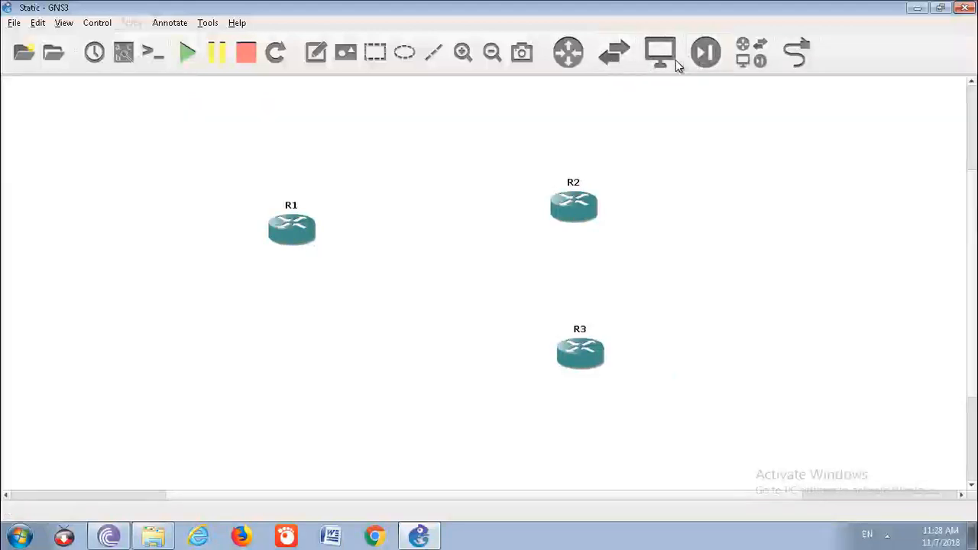
Add three Ethernet switches to the topology, one on the outer side of each of the routers R1, R2 and R3.
click(617, 61)
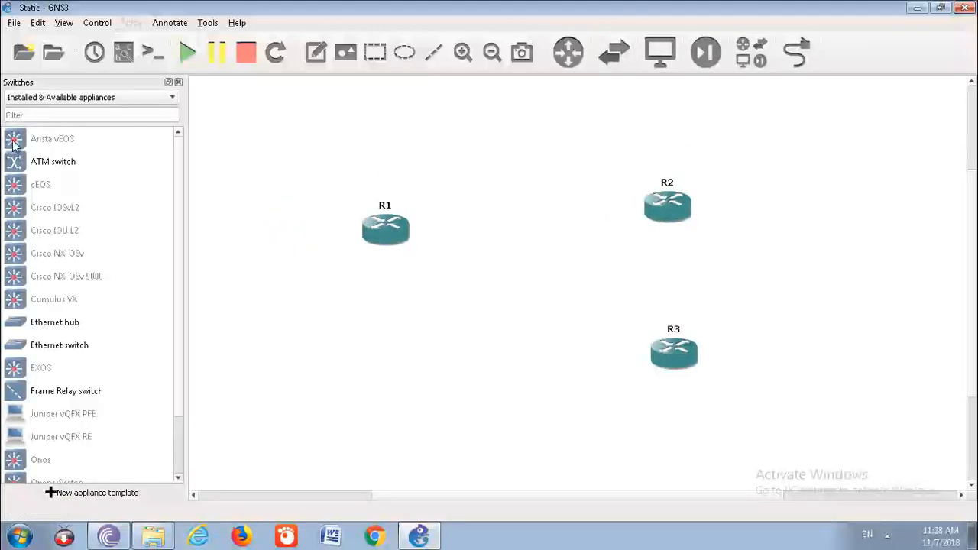
click(25, 348)
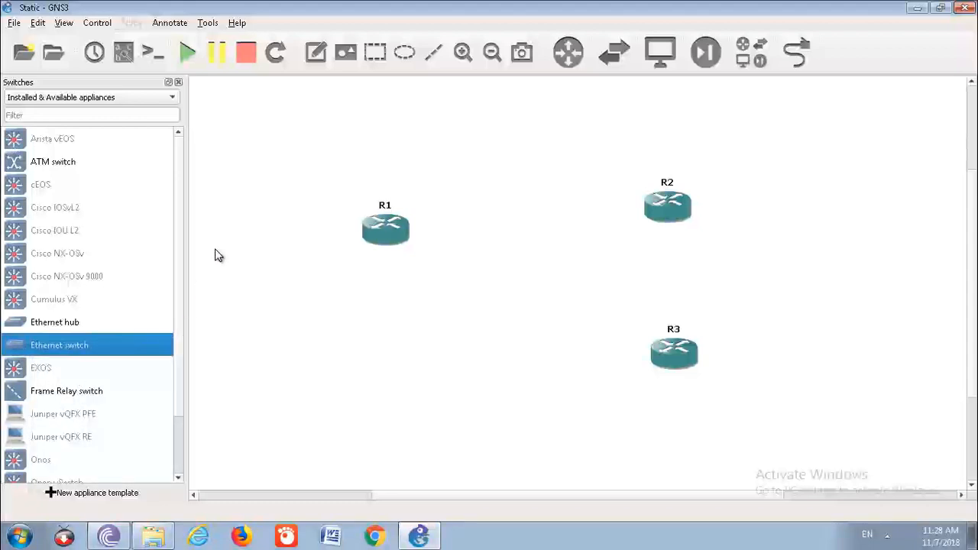
drag(216, 256, 217, 256)
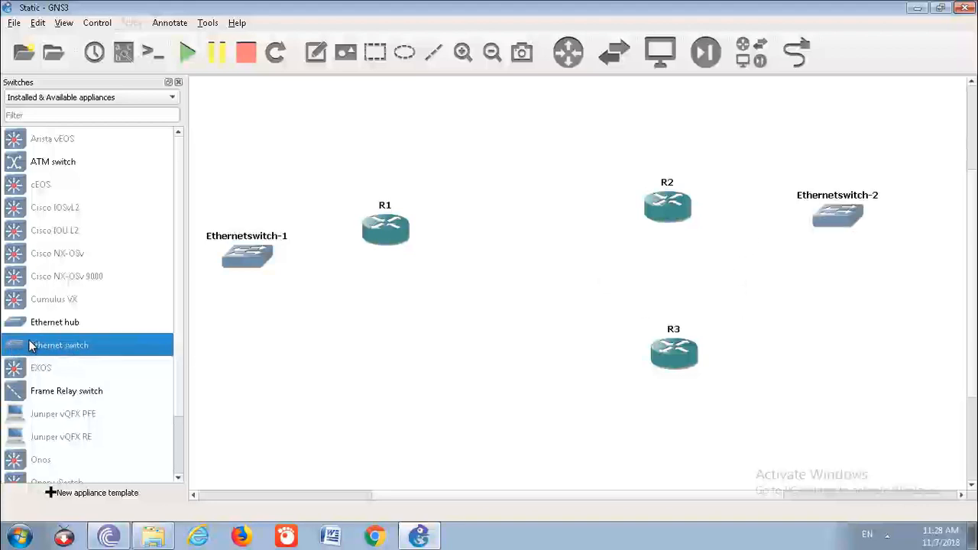
drag(14, 348, 873, 396)
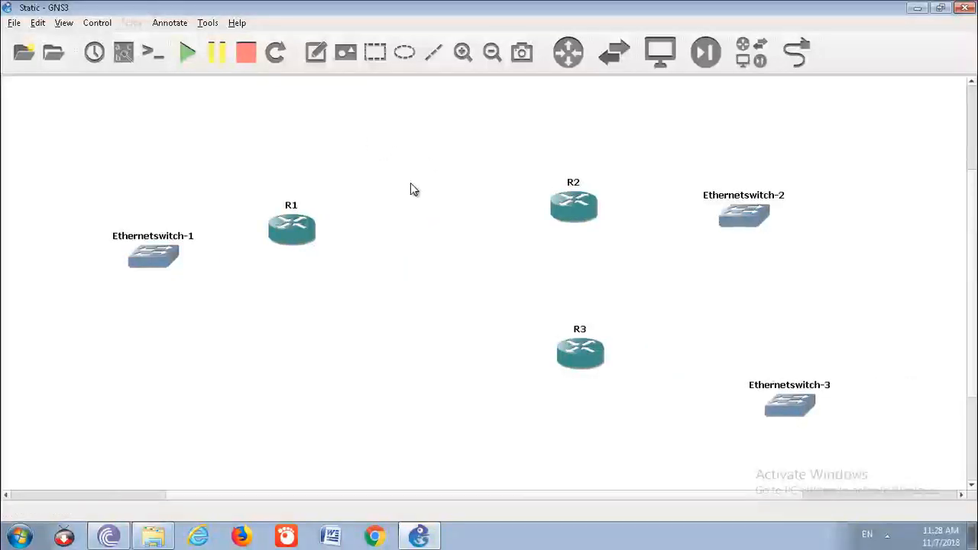
Move the Ethernet switch beside R1 up level with the router and change its hostname to Sw1.
drag(149, 260, 154, 232)
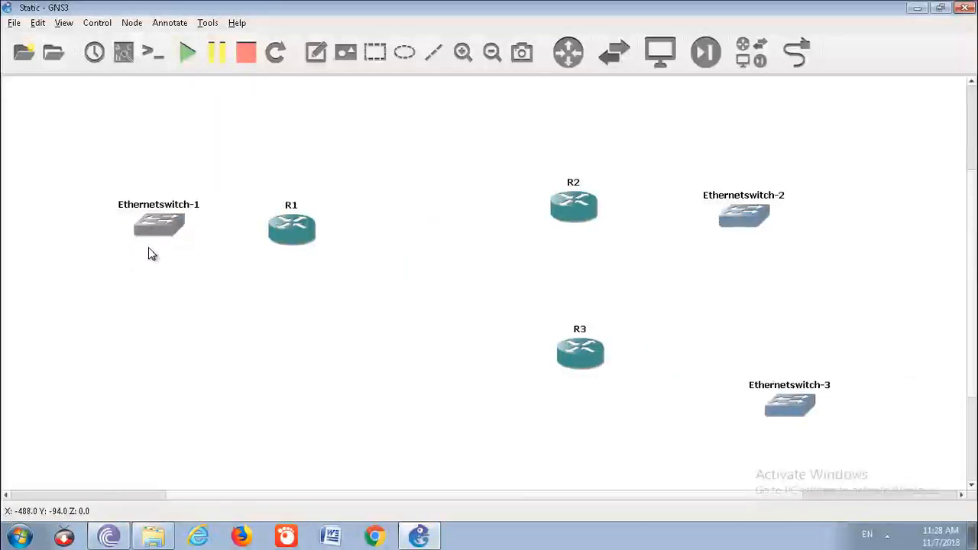
click(173, 210)
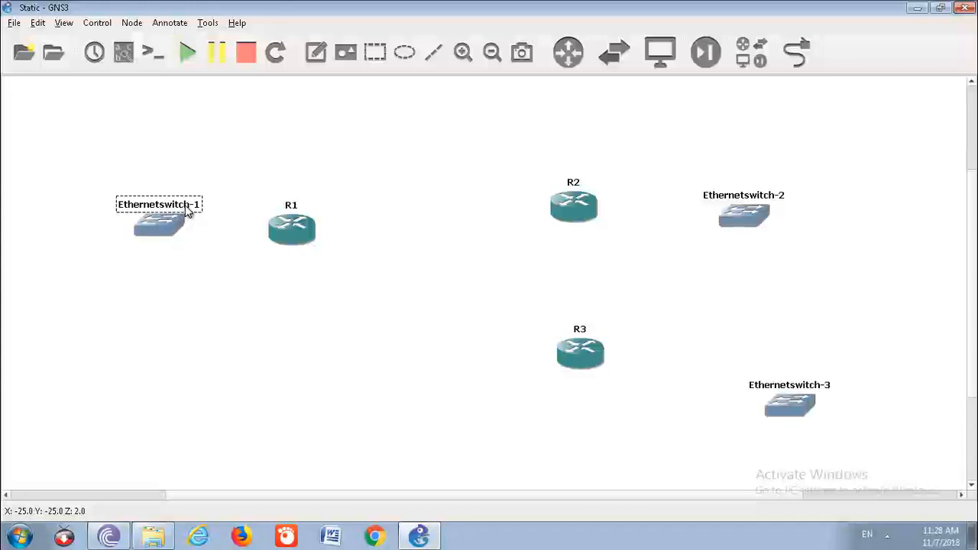
double_click(195, 209)
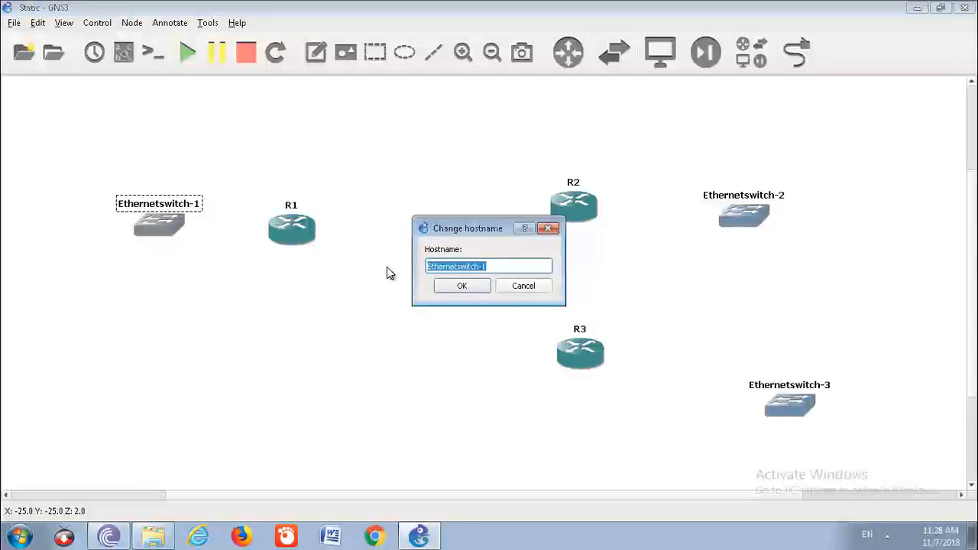
text(Sw1)
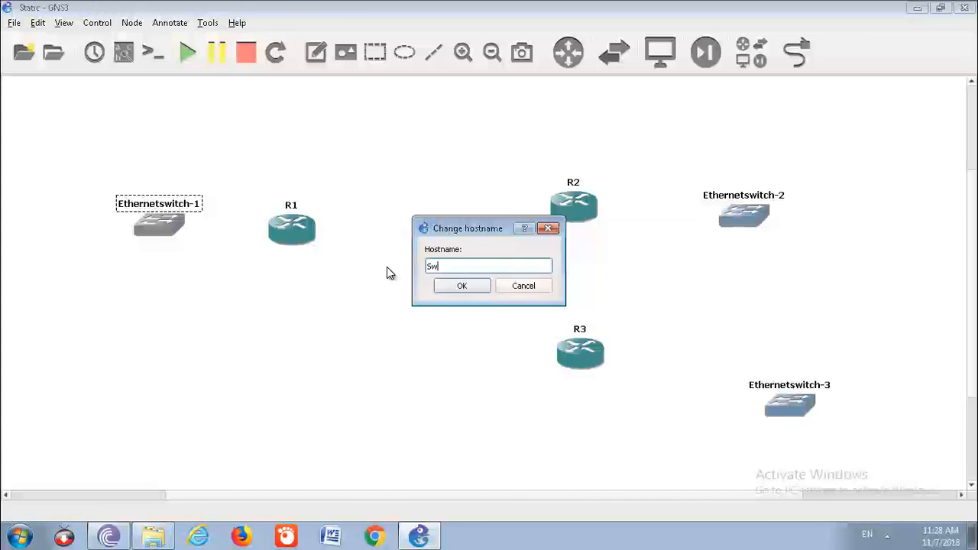
click(470, 285)
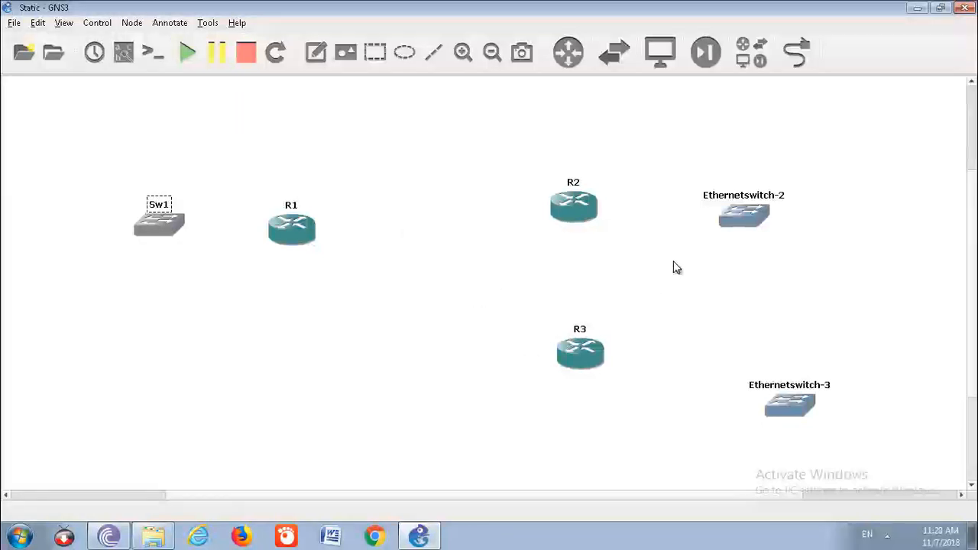
Change the hostname of the Ethernet switch beside R2 to SW2.
right_click(758, 222)
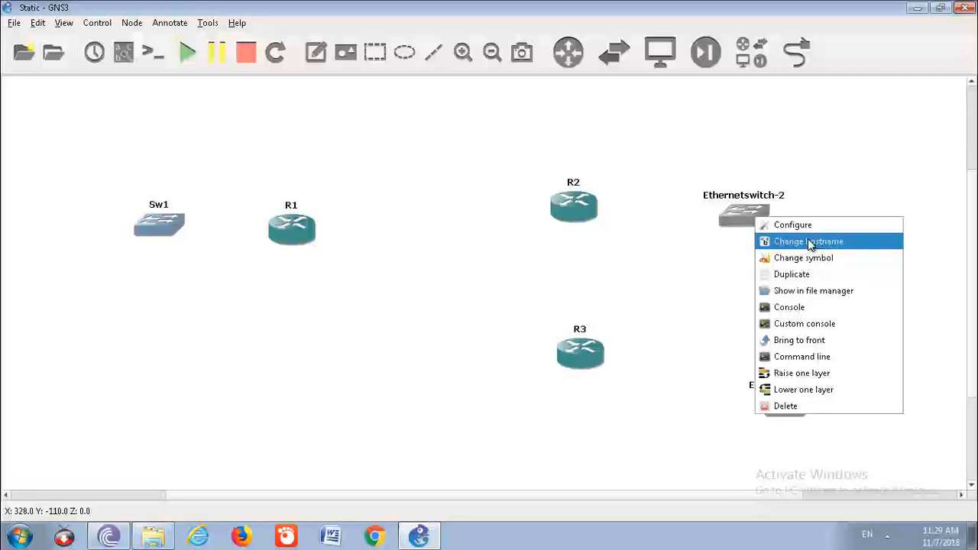
double_click(746, 211)
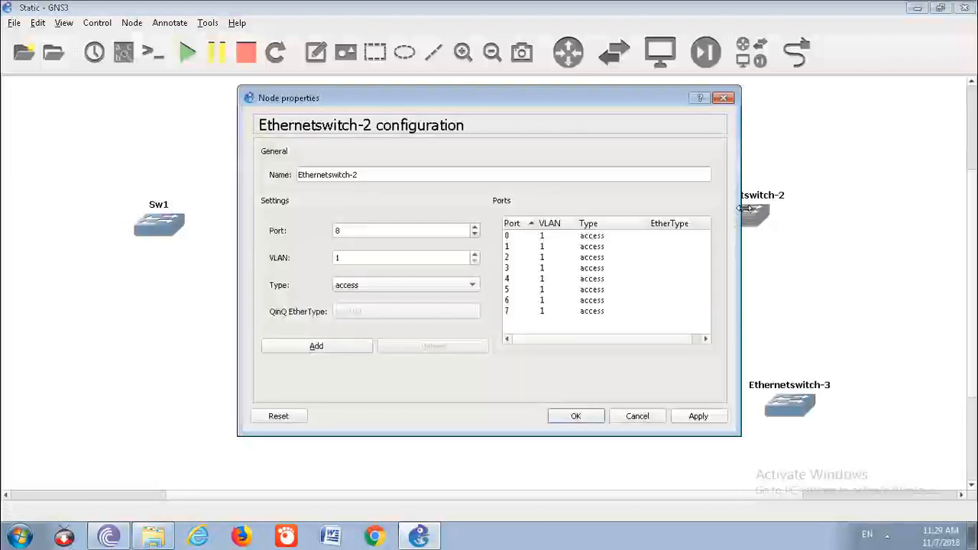
click(723, 98)
double_click(757, 197)
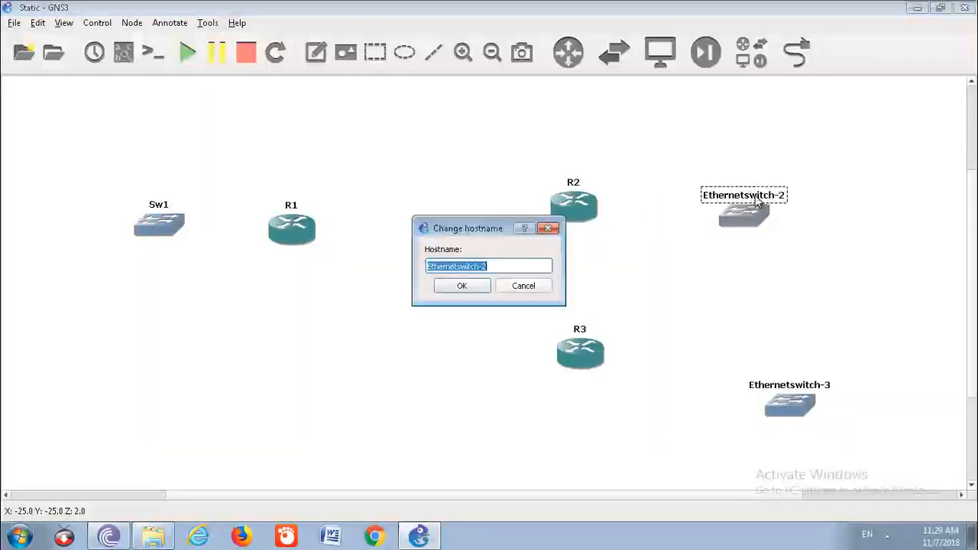
text(SW2)
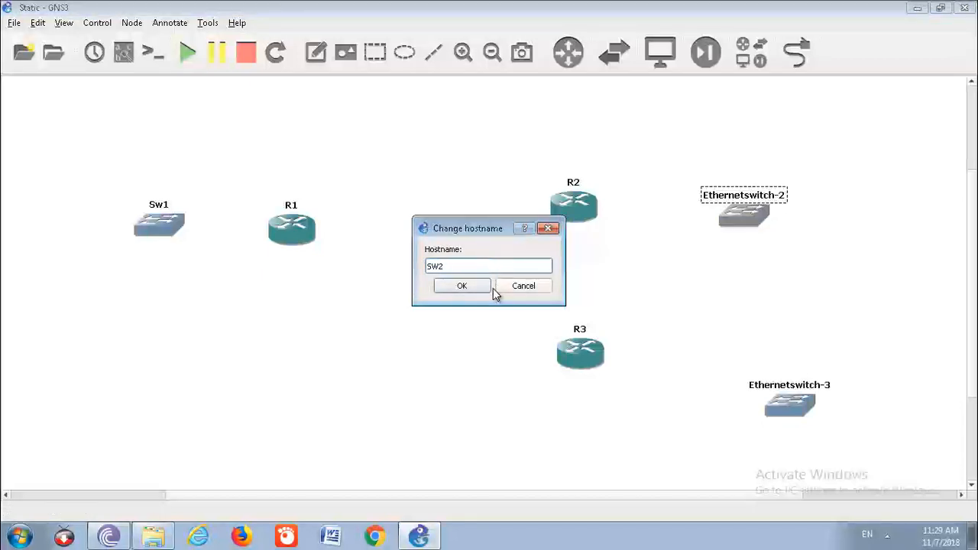
click(486, 288)
Change the hostname of the Ethernet switch near R3 to Sw3, and move Sw3 and SW2 roughly level with routers R3 and R2.
click(765, 388)
double_click(764, 388)
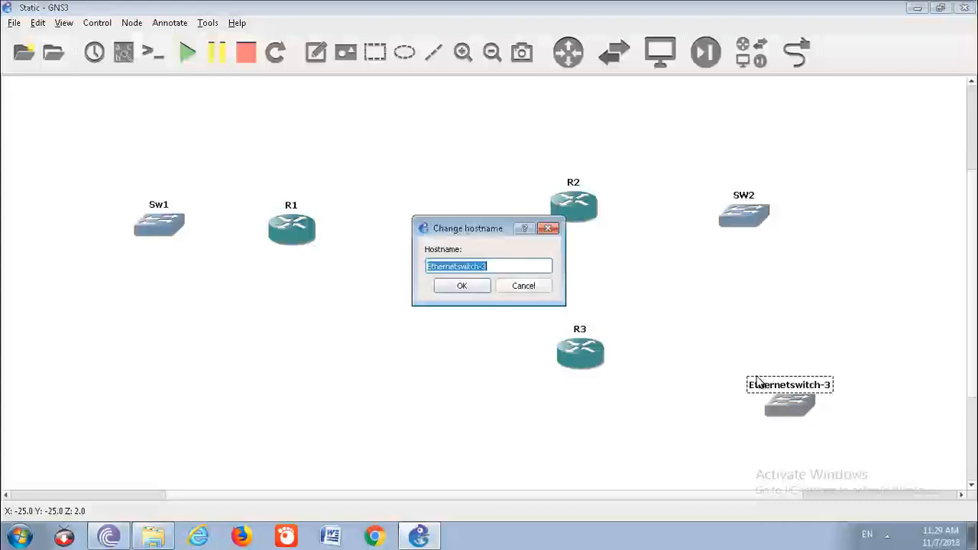
text(Sw)
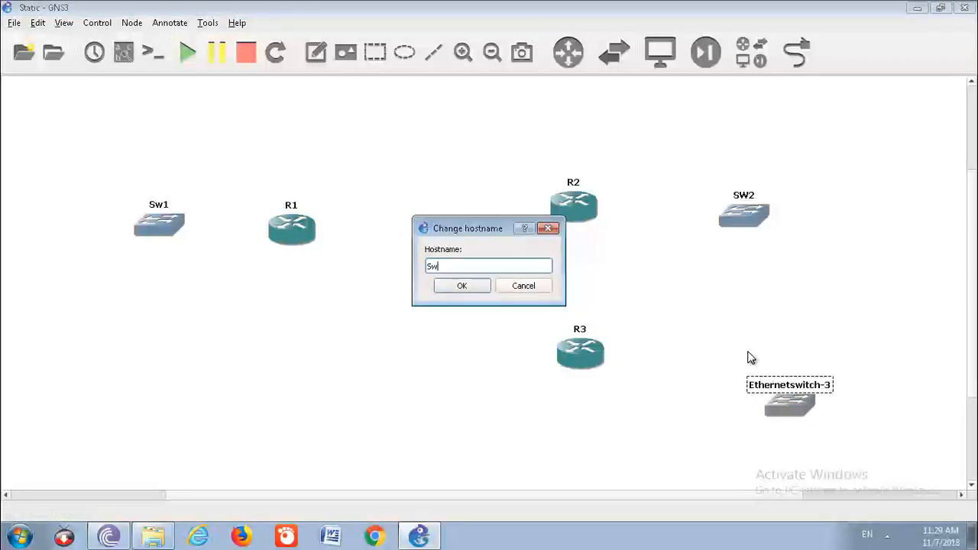
text(3)
click(455, 286)
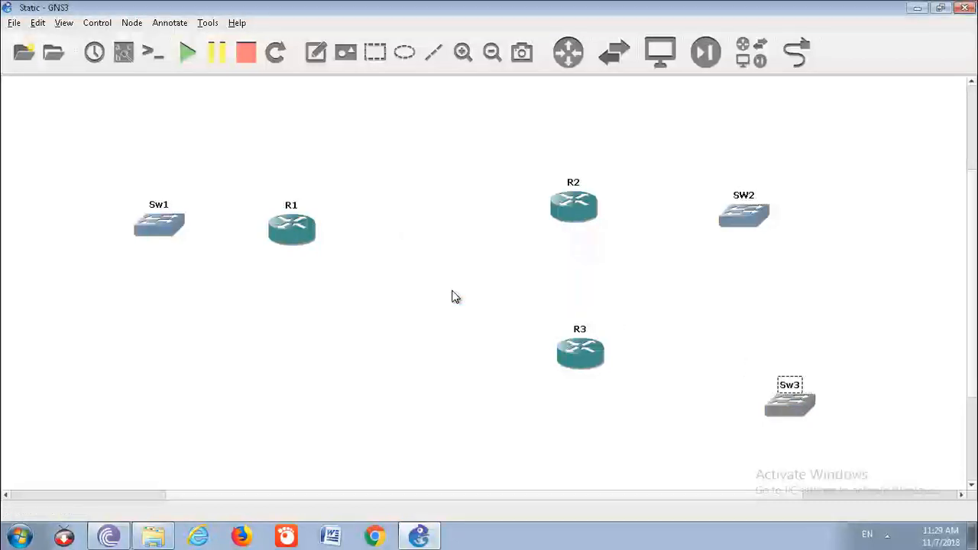
drag(798, 411, 796, 355)
drag(746, 219, 772, 199)
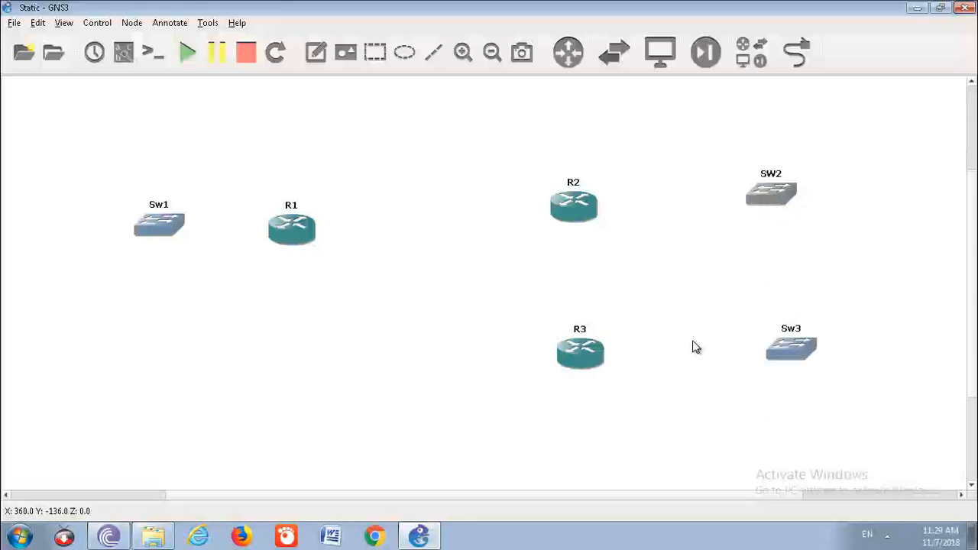
Add three VPCS end devices side by side in the open area below Sw1 and R1.
click(659, 52)
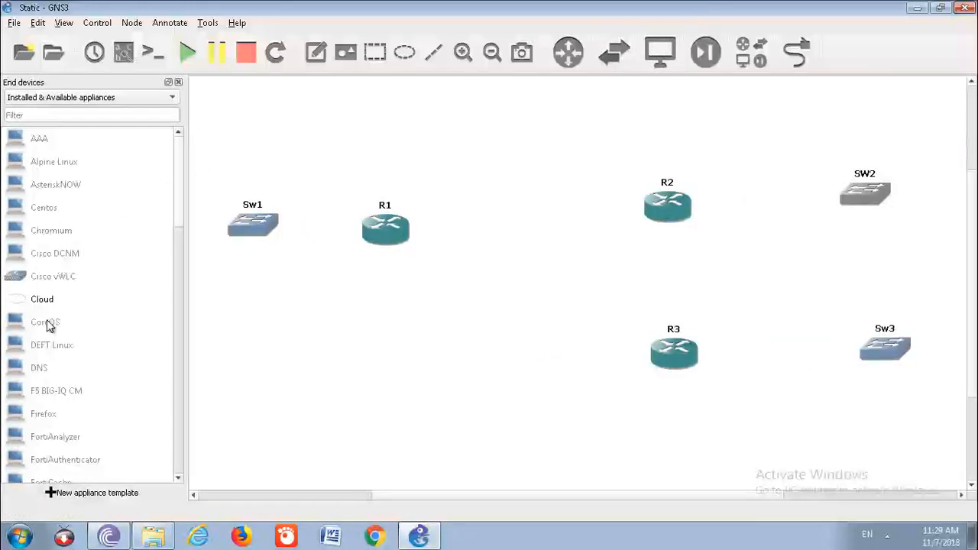
click(180, 257)
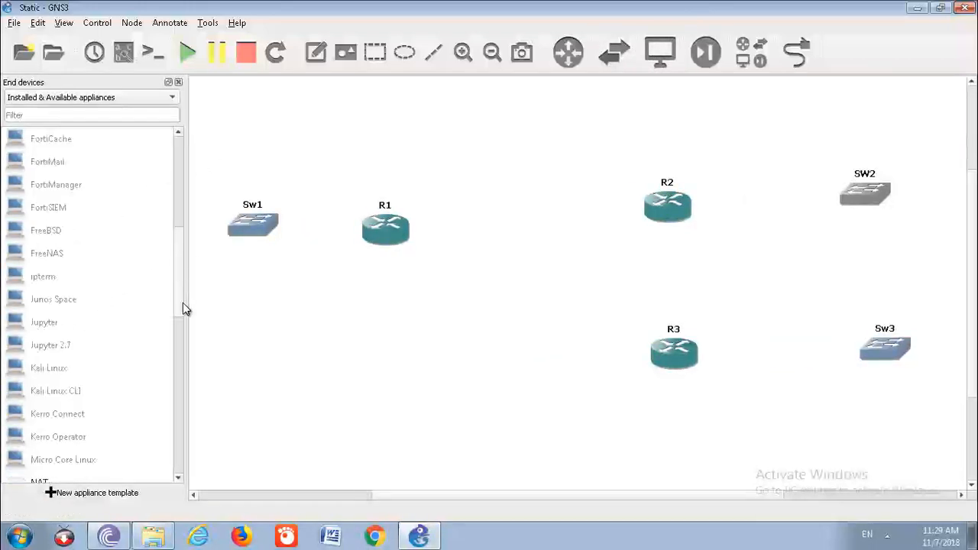
click(183, 304)
drag(181, 360, 181, 446)
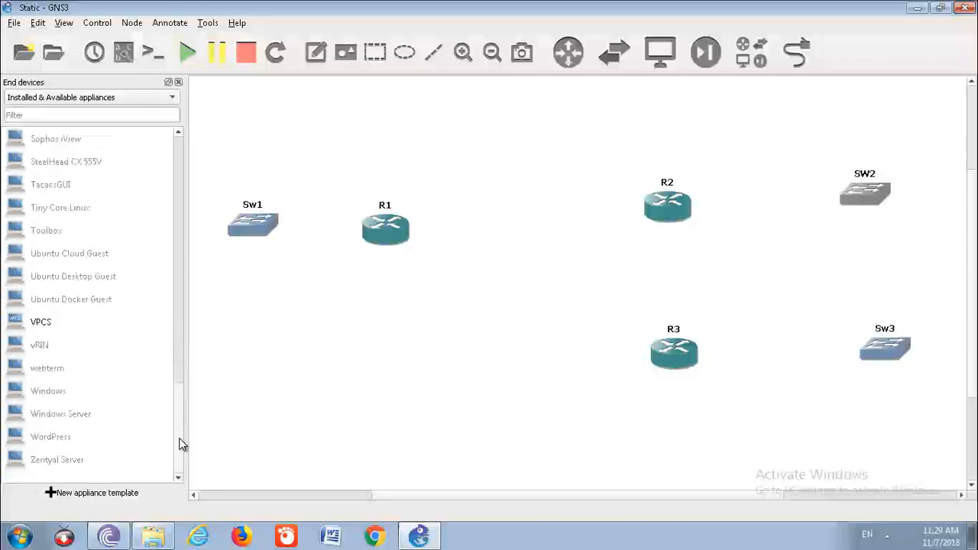
click(44, 328)
drag(246, 345, 361, 356)
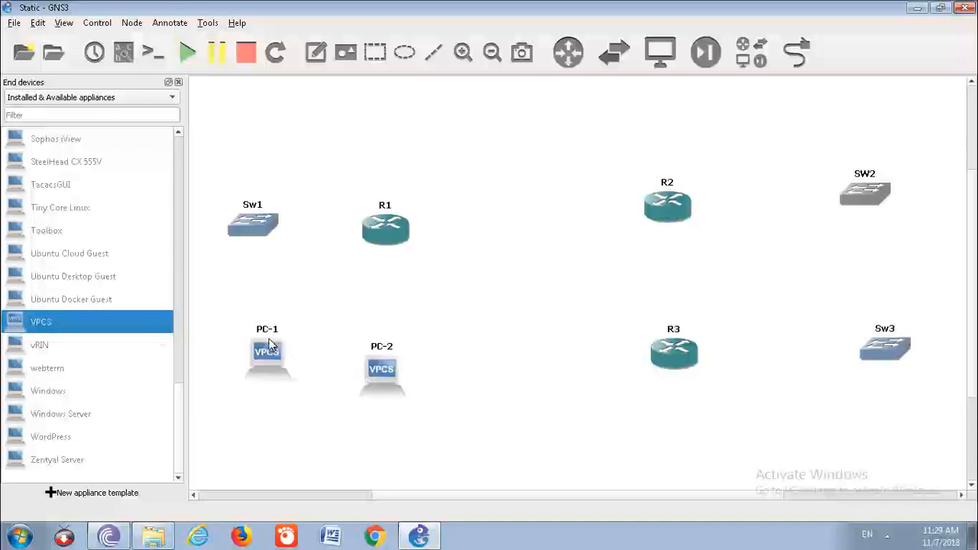
drag(469, 367, 470, 368)
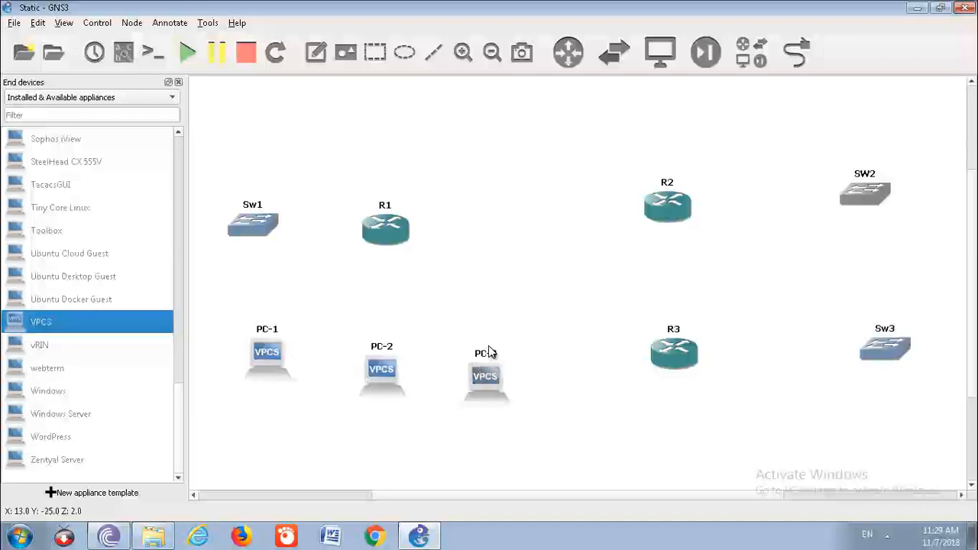
Close the device list and move PC-1 to the outer side of Sw1, PC-2 beside SW2 and PC-3 beside Sw3.
click(178, 82)
drag(191, 386, 62, 247)
click(291, 401)
drag(289, 402, 772, 221)
click(457, 436)
drag(278, 397, 887, 204)
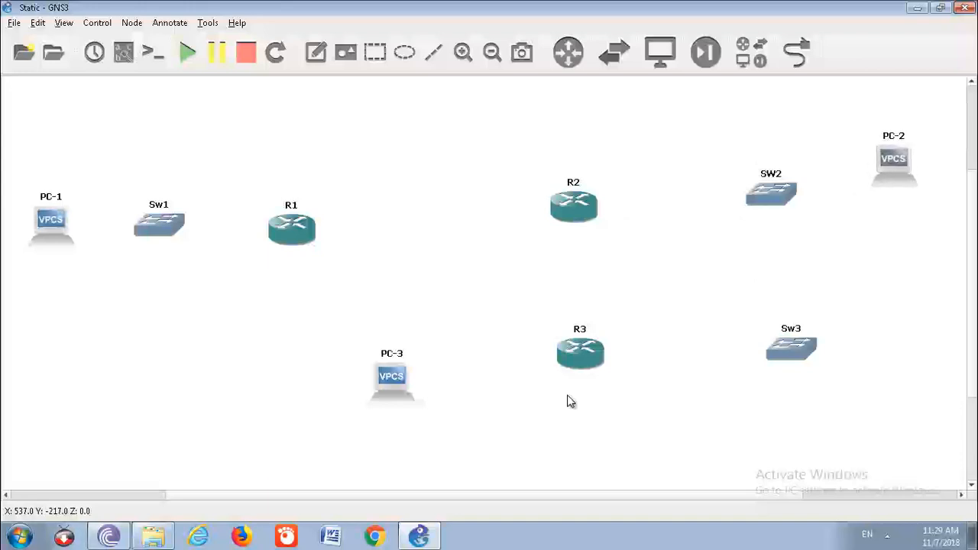
drag(389, 401, 925, 367)
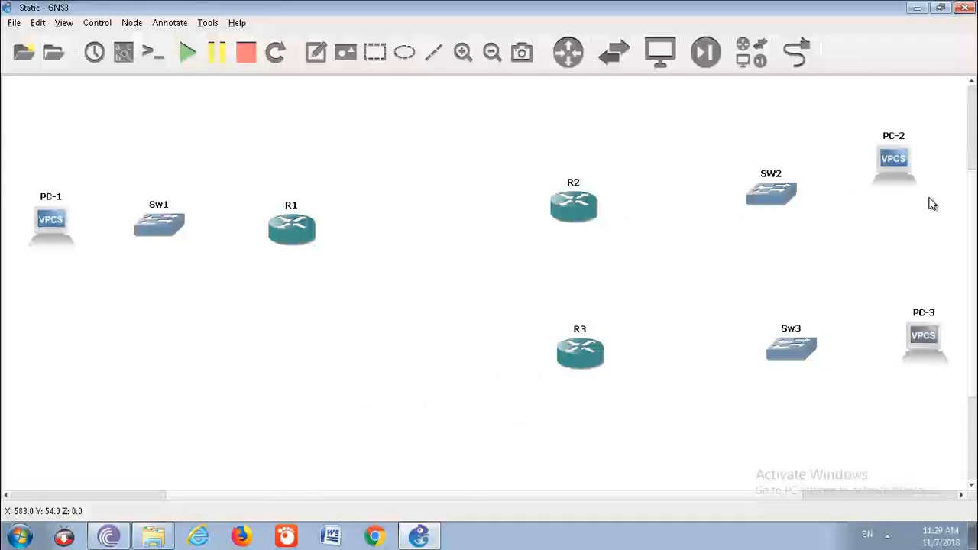
Start the virtual PC PC-2 beside SW2.
click(850, 168)
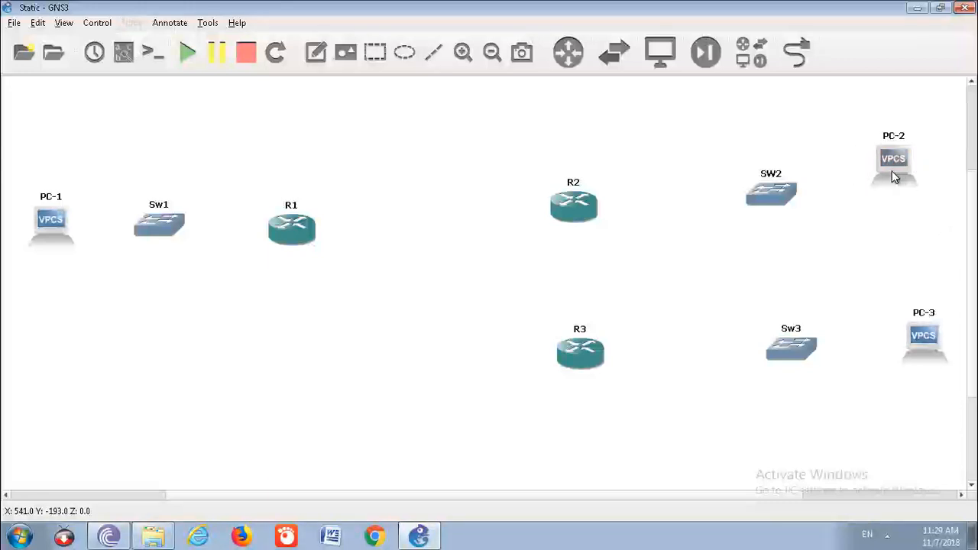
right_click(896, 172)
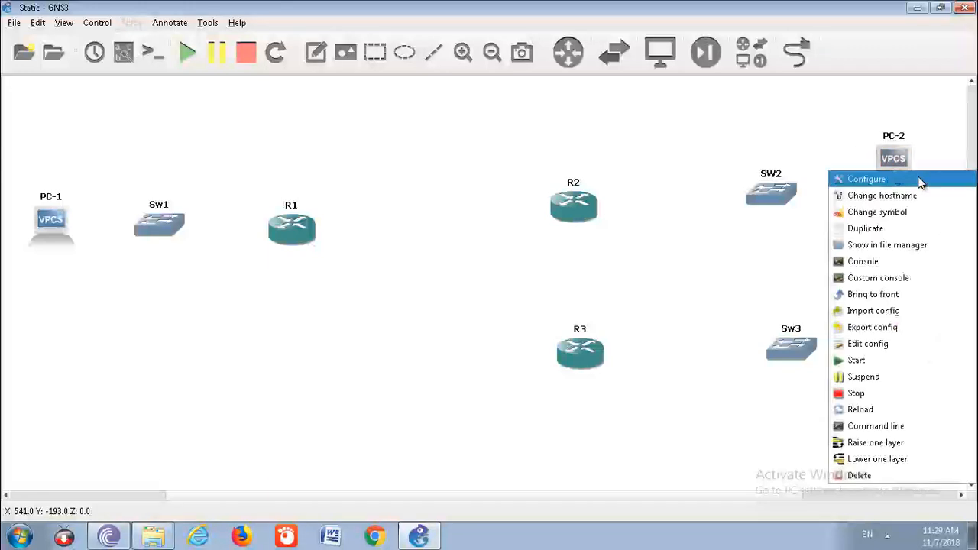
click(867, 361)
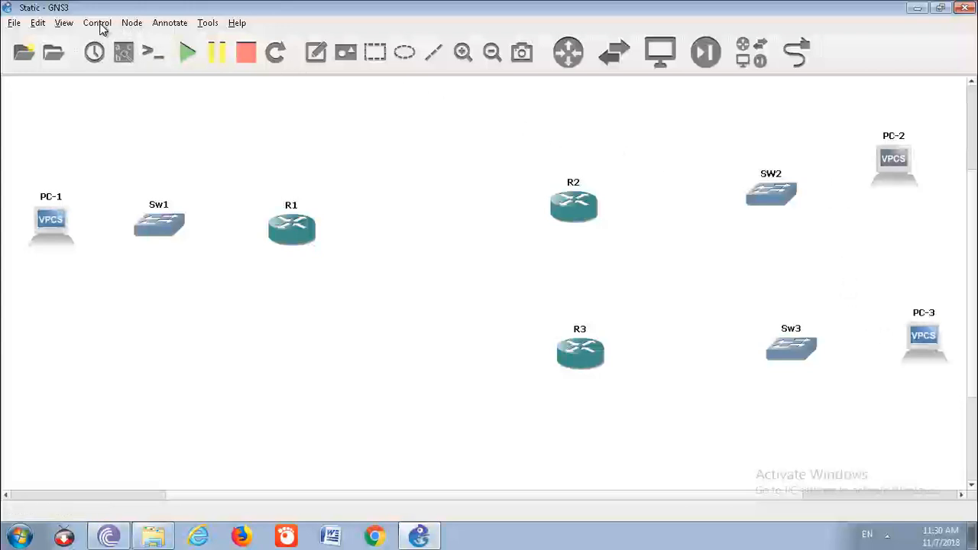
Show the Topology Summary and select PC-2 in it to read its telnet console address.
click(64, 23)
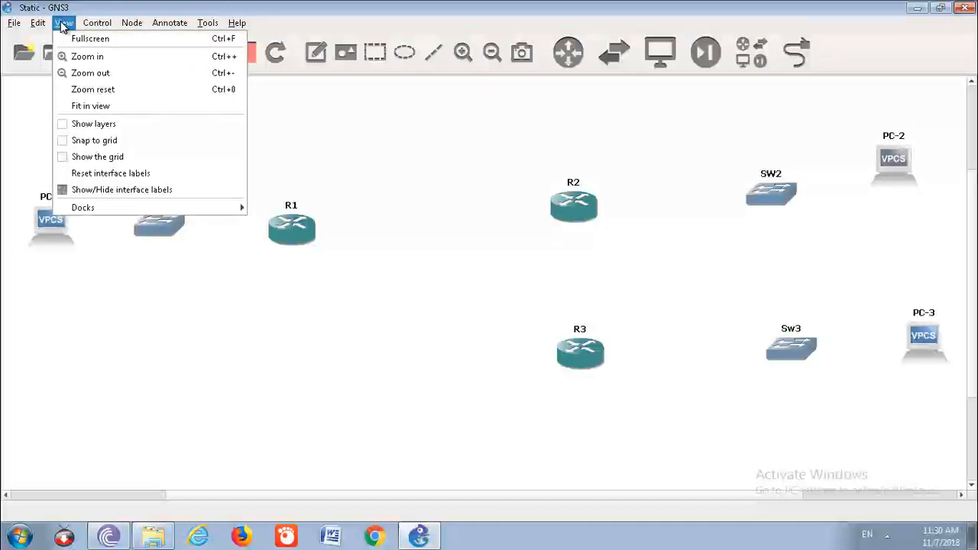
mouse_move(100, 208)
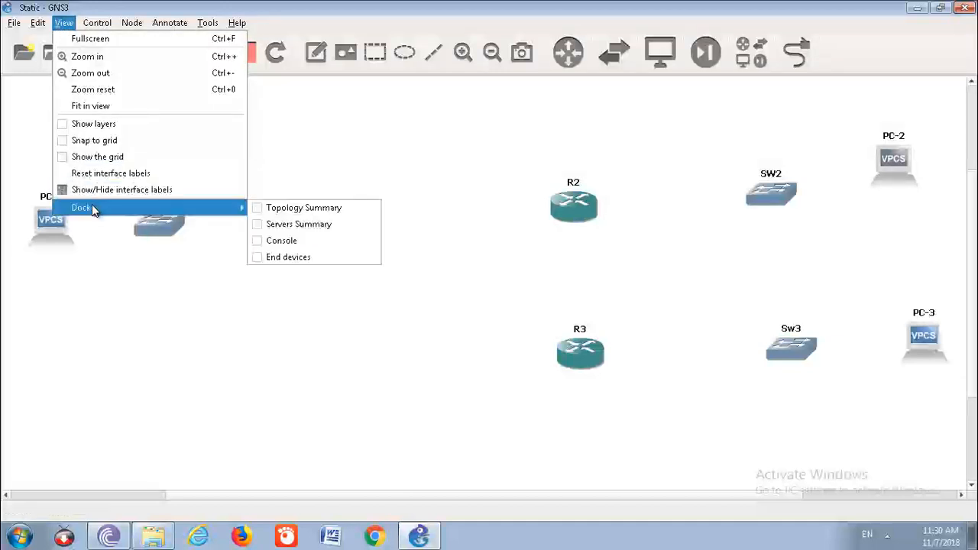
click(317, 208)
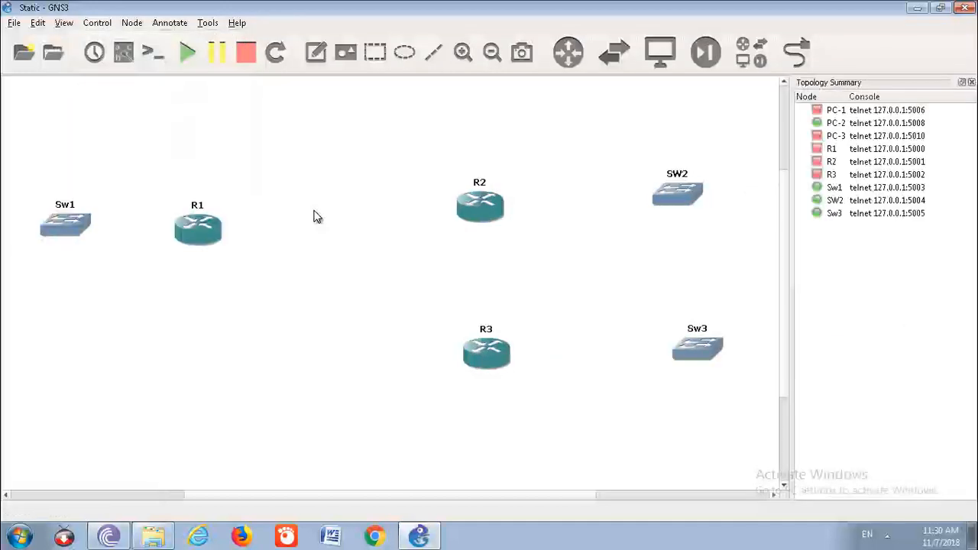
click(853, 126)
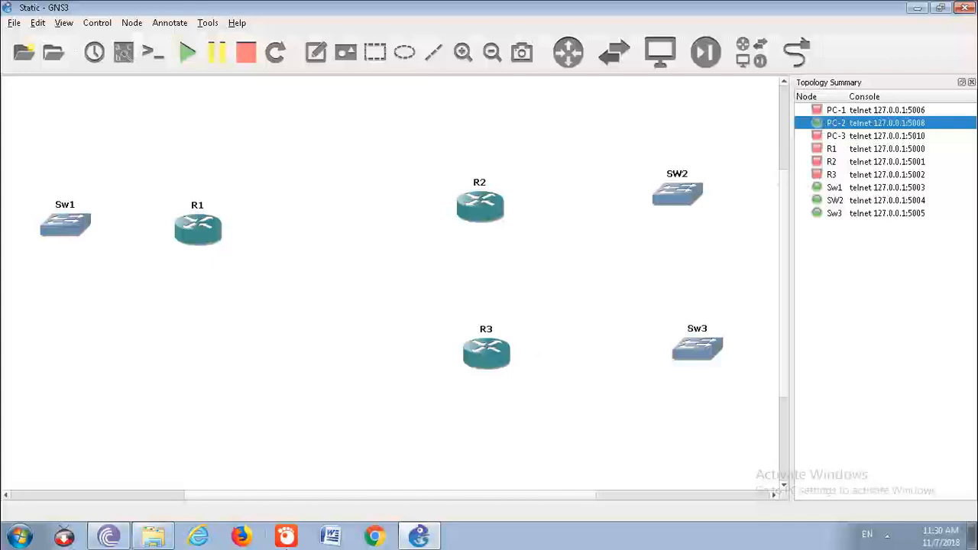
Open the Windows program search.
click(19, 537)
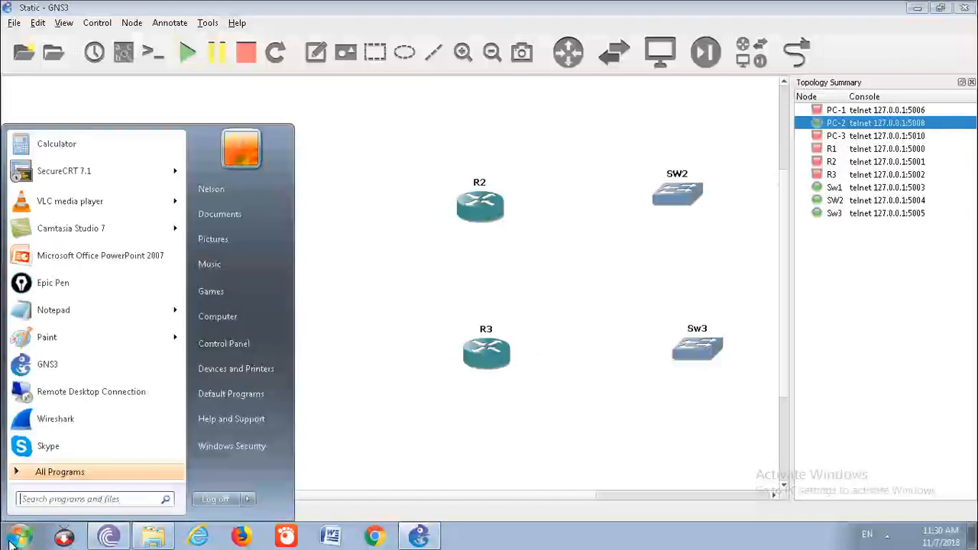
click(55, 497)
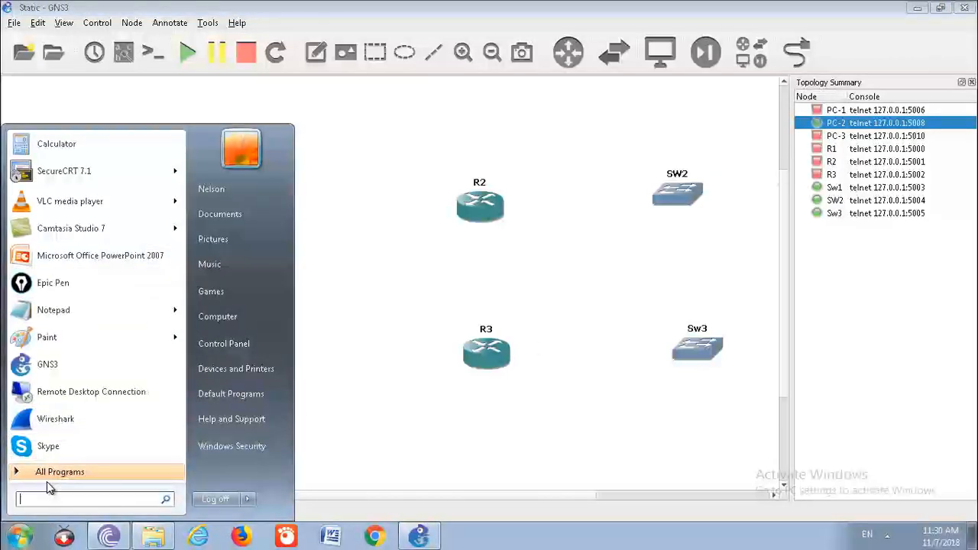
text(telnet)
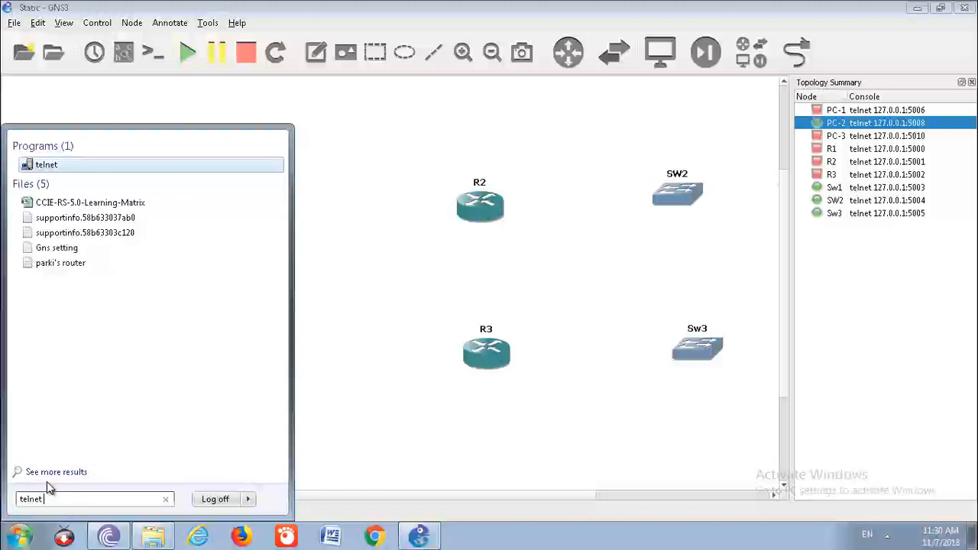
key(BackSpace)
key(BackSpace)
key(BackSpace)
key(BackSpace)
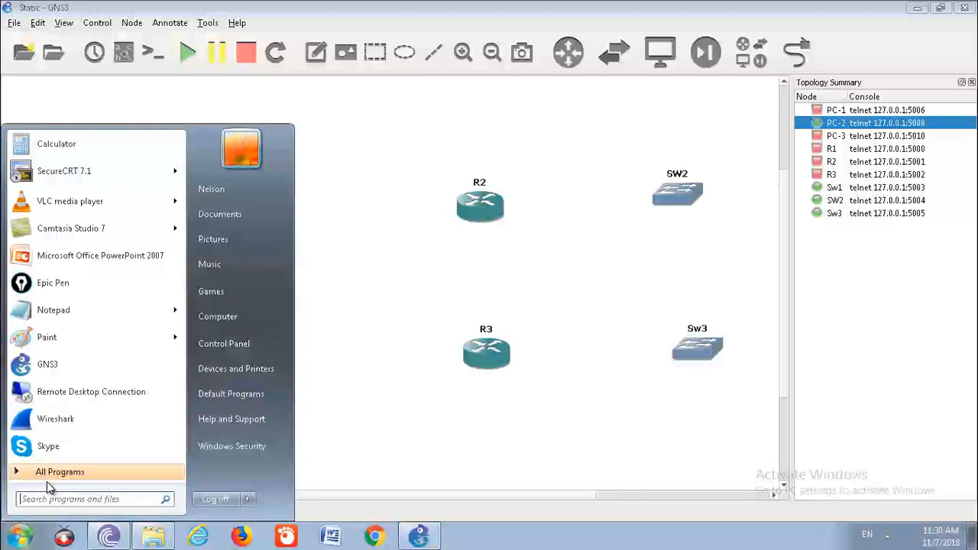
Open a Windows Command Prompt with cmd and move its window down to uncover PC-2's entry in the node summary.
text(cmd)
key(Return)
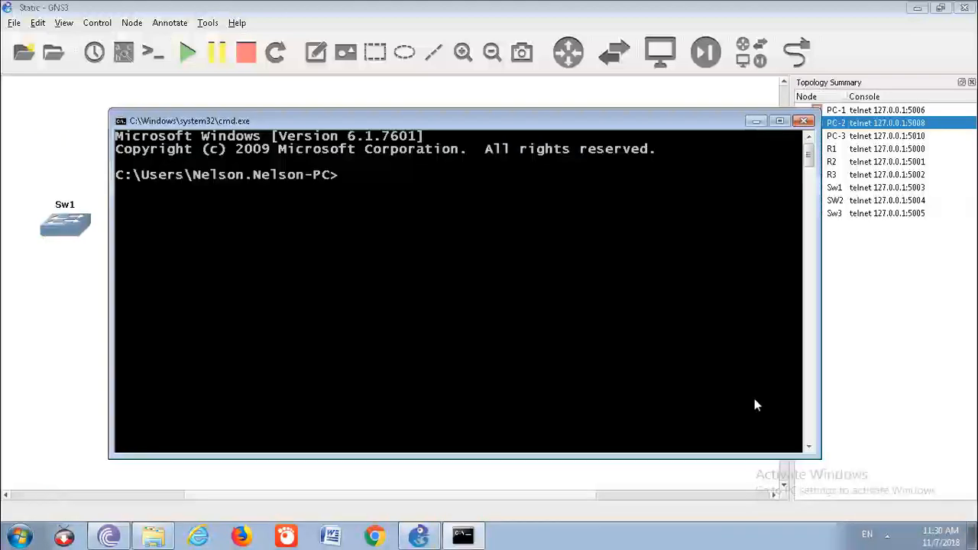
drag(618, 122, 690, 235)
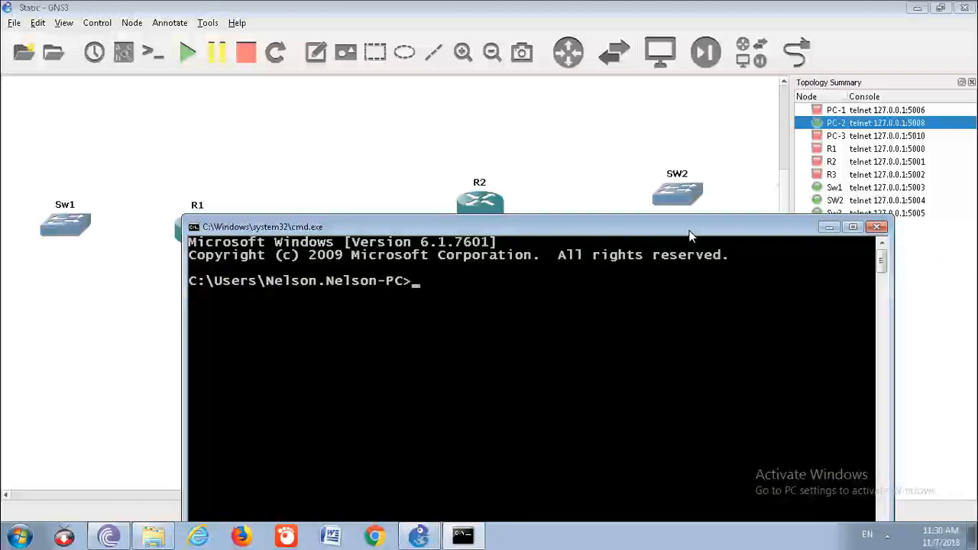
Connect to PC-2's console by telnet at 127.0.0.1 on port 5008 and enter a few blank lines at its prompt.
text(telnet 127.0.0.1:5008)
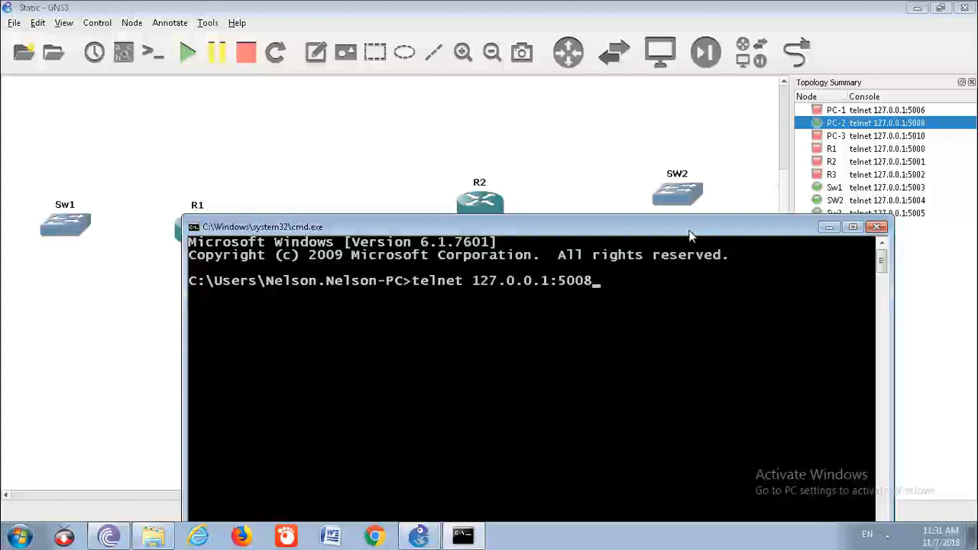
key(BackSpace)
key(Return)
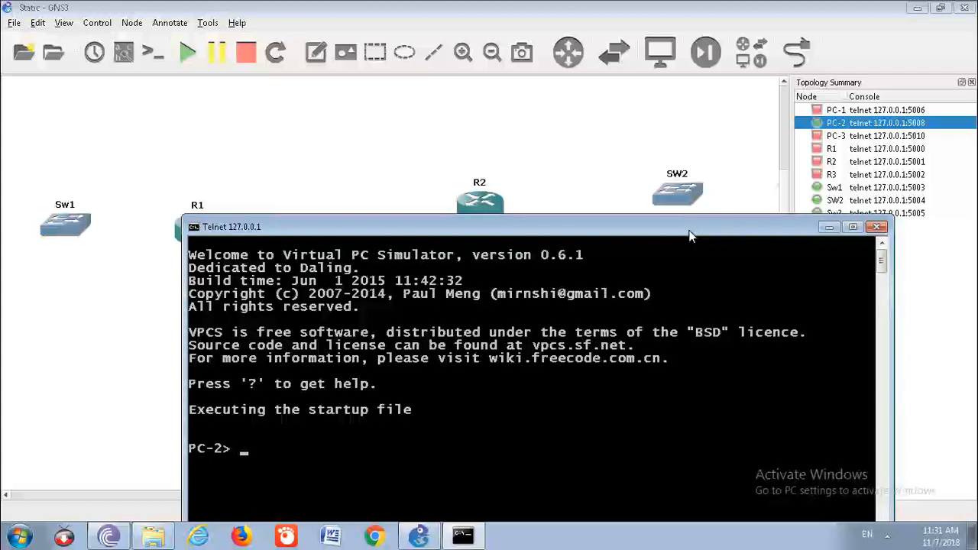
key(Return)
key(Return)
key(Return)
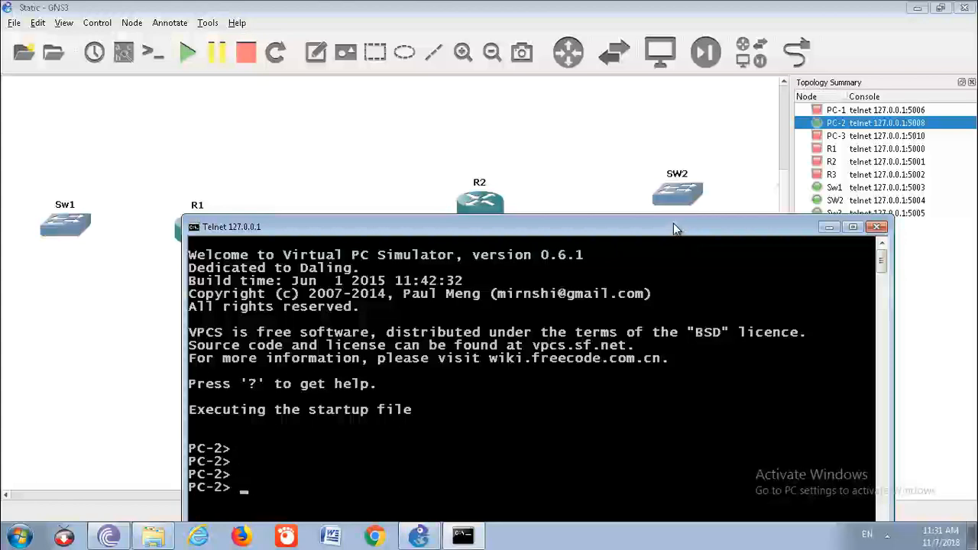
Close the telnet session window and hide the Topology Summary.
drag(664, 229, 644, 161)
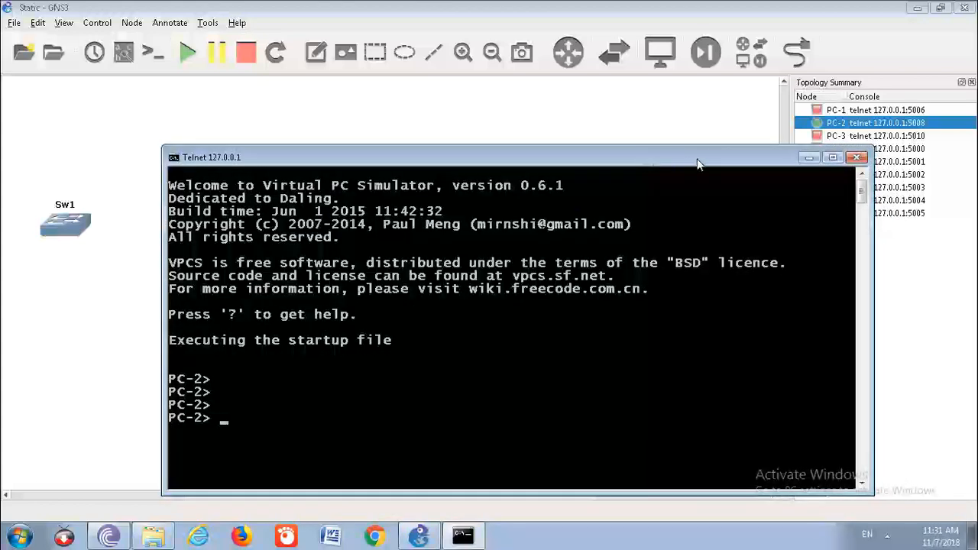
click(858, 158)
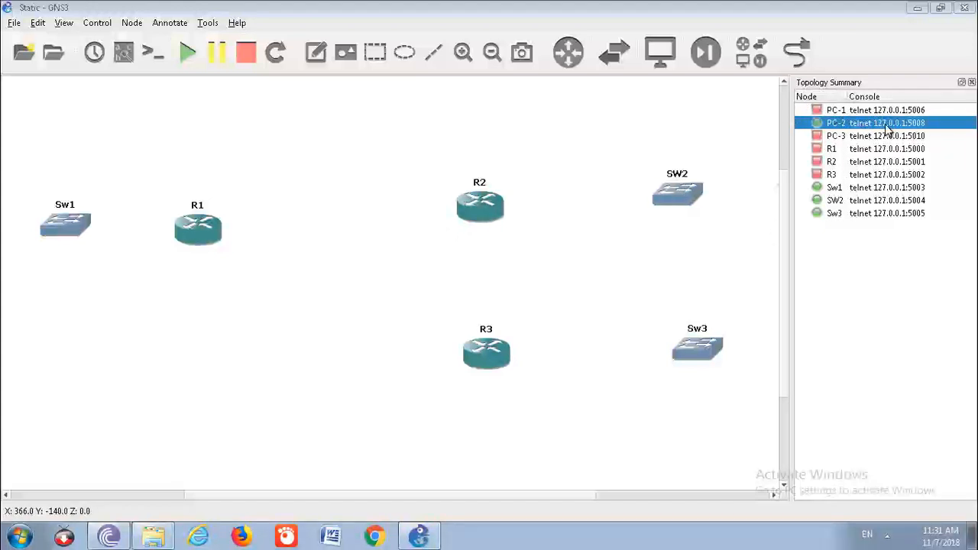
click(972, 83)
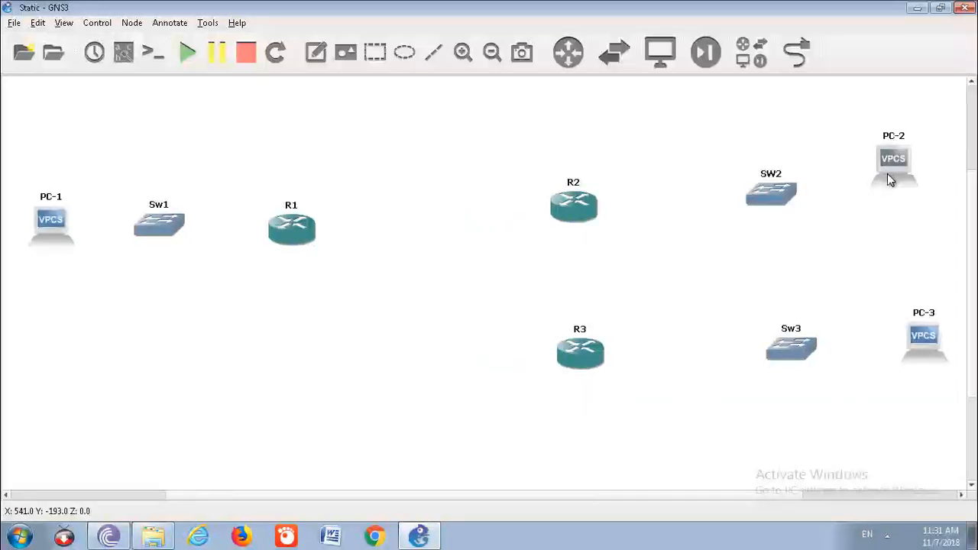
Open PC-2's console from its node in the topology and maximize the Solar-PuTTY window.
right_click(889, 176)
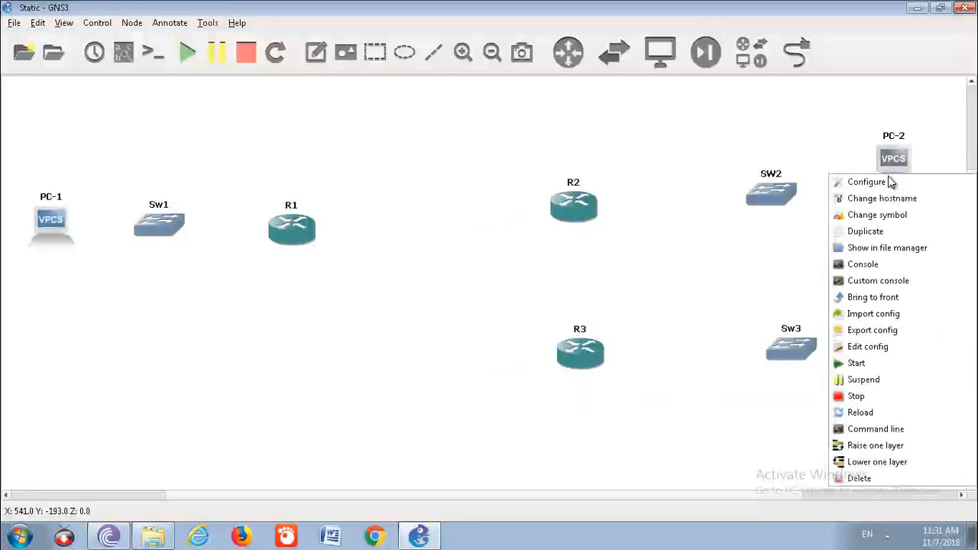
click(878, 266)
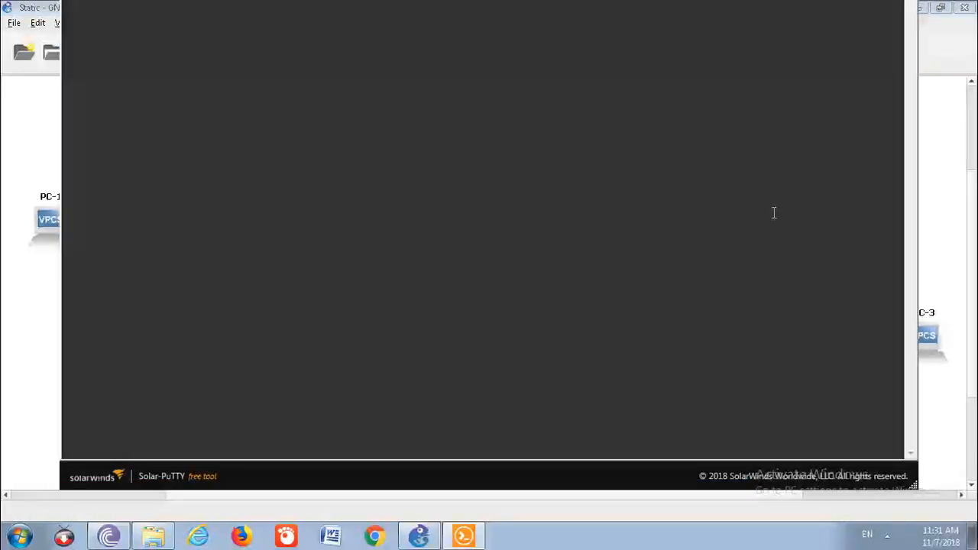
mouse_move(469, 535)
right_click(478, 507)
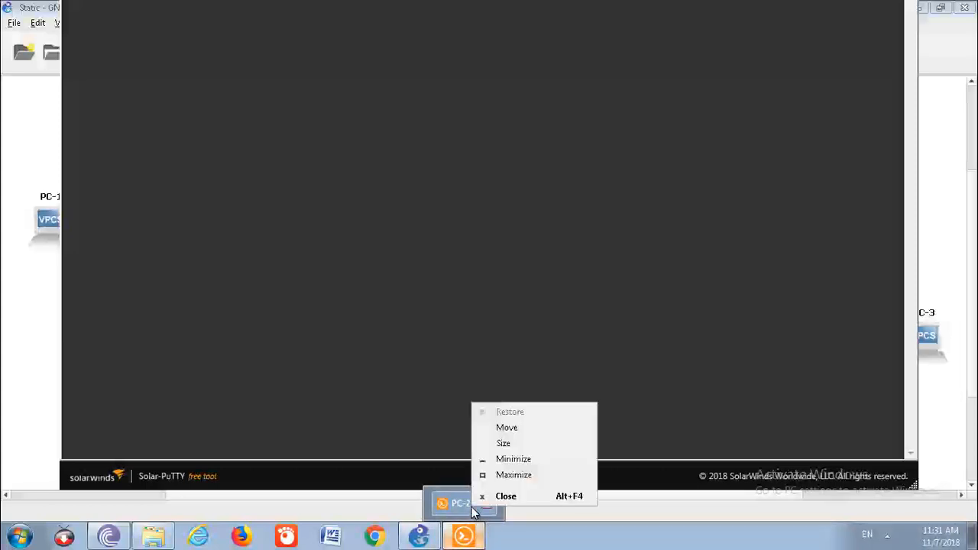
click(527, 477)
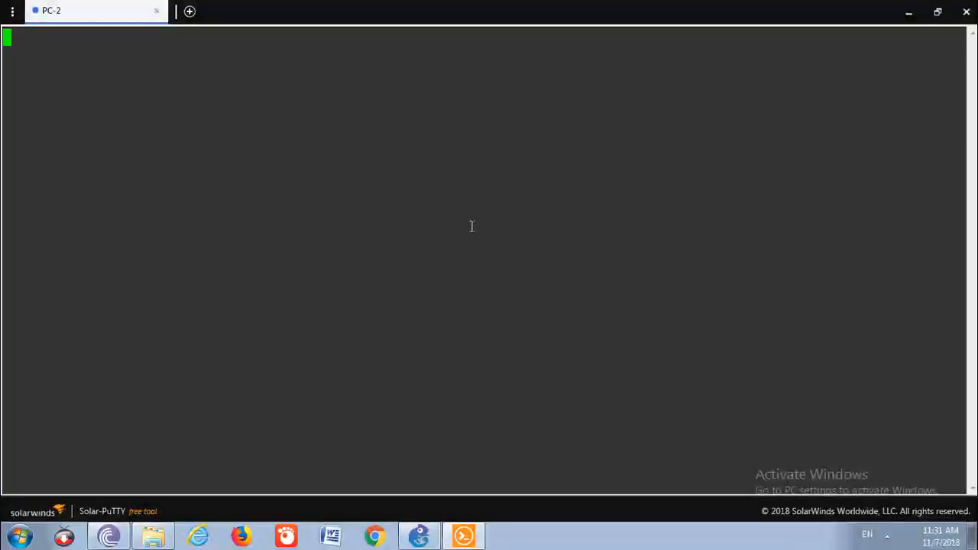
Enter several blank lines in the Solar-PuTTY console to bring up the PC-2 prompt.
key(Return)
key(Return)
key(Return)
key(Return)
key(Return)
key(Return)
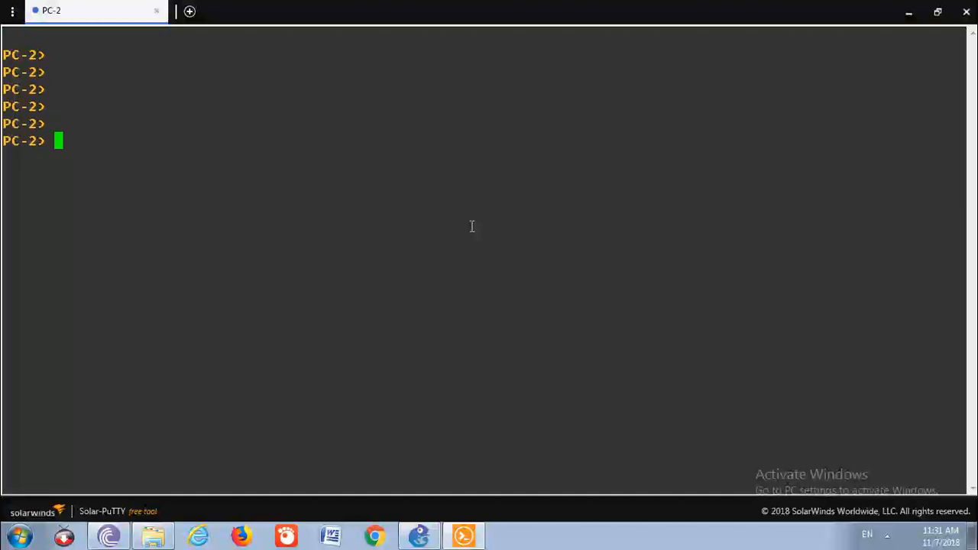
Assign PC-2 the IP address 192.168.1.62 with gateway 192.168.1.33 and a prefix length of 27.
text(ip 192.16)
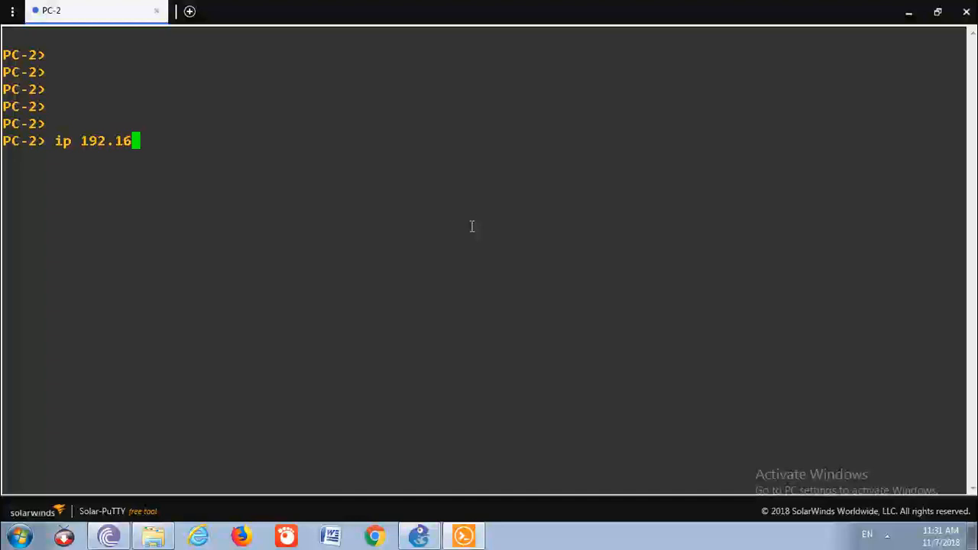
text(8.1.)
text(62)
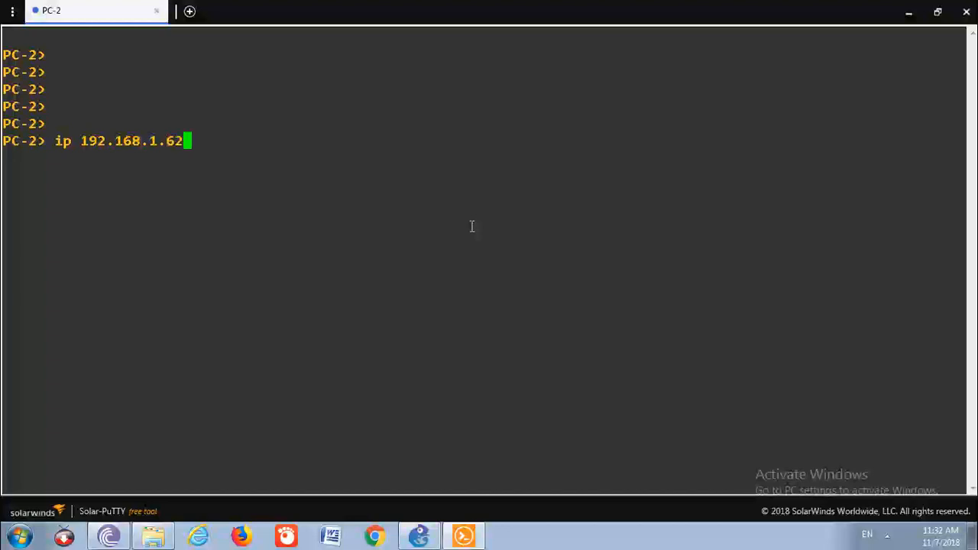
text( 255)
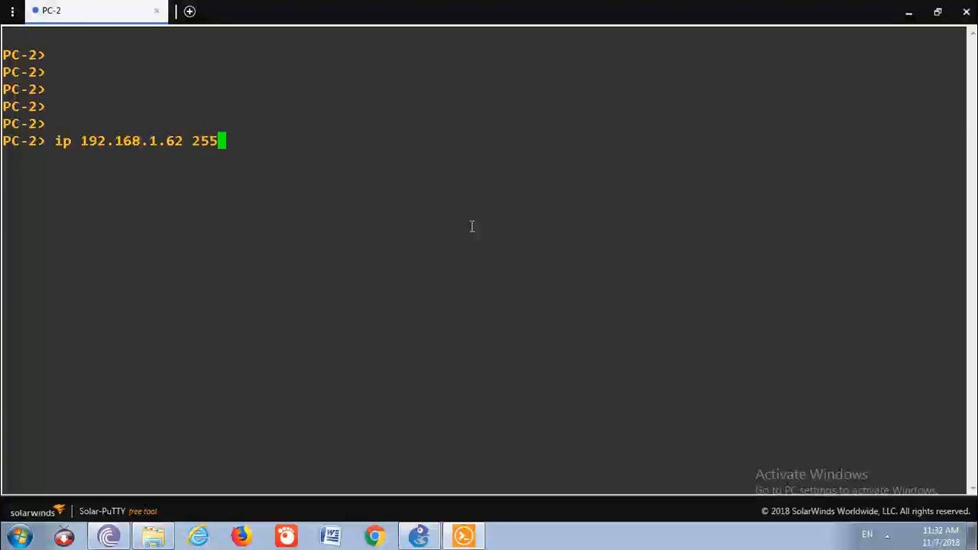
key(BackSpace)
key(BackSpace)
key(BackSpace)
key(BackSpace)
text(192.168.1.)
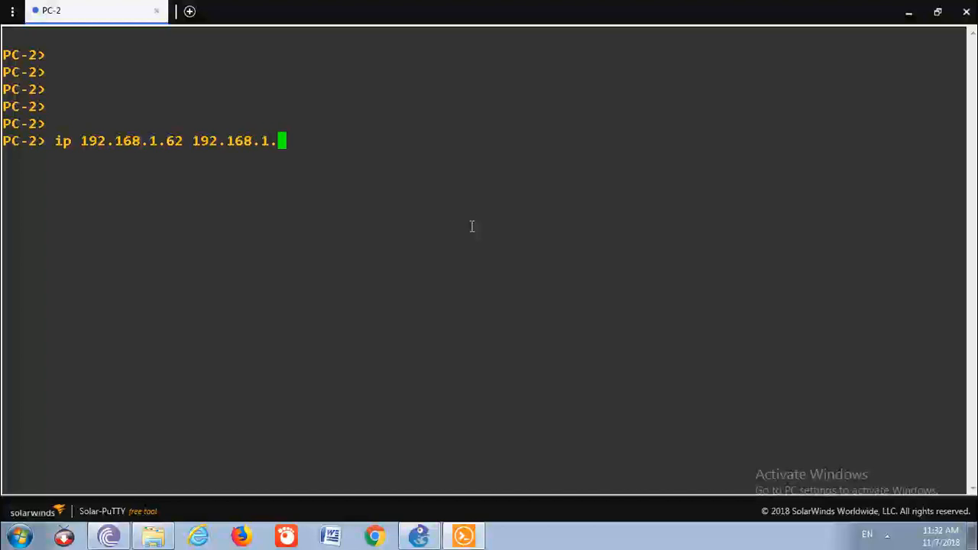
text(33 27)
key(Return)
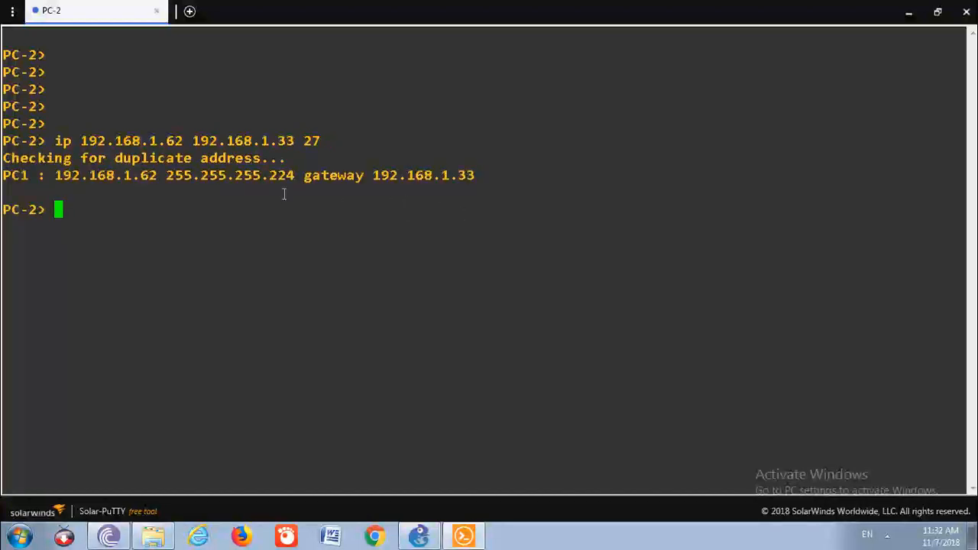
Display PC-2's IP configuration with the show command and close its Solar-PuTTY console.
drag(58, 176, 447, 177)
drag(321, 176, 464, 177)
text(show)
key(Return)
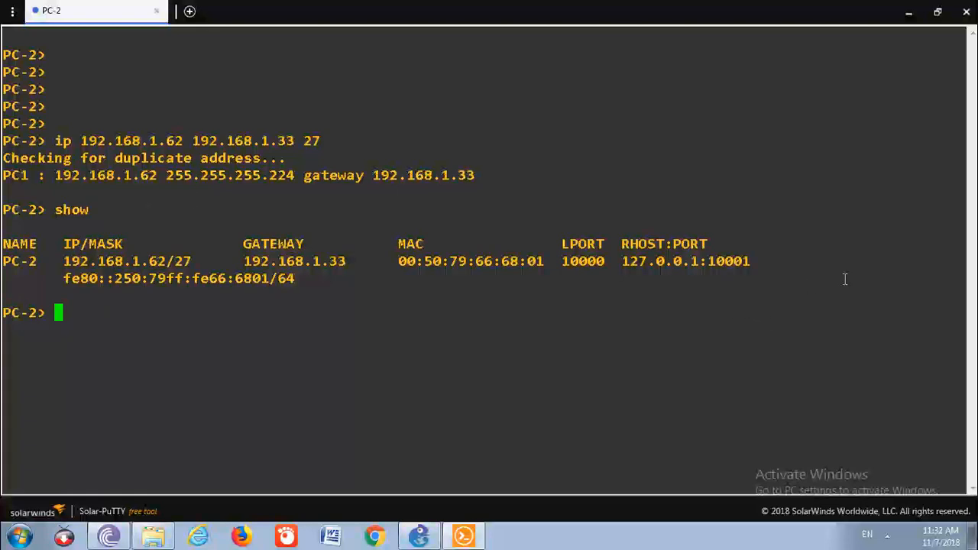
click(967, 11)
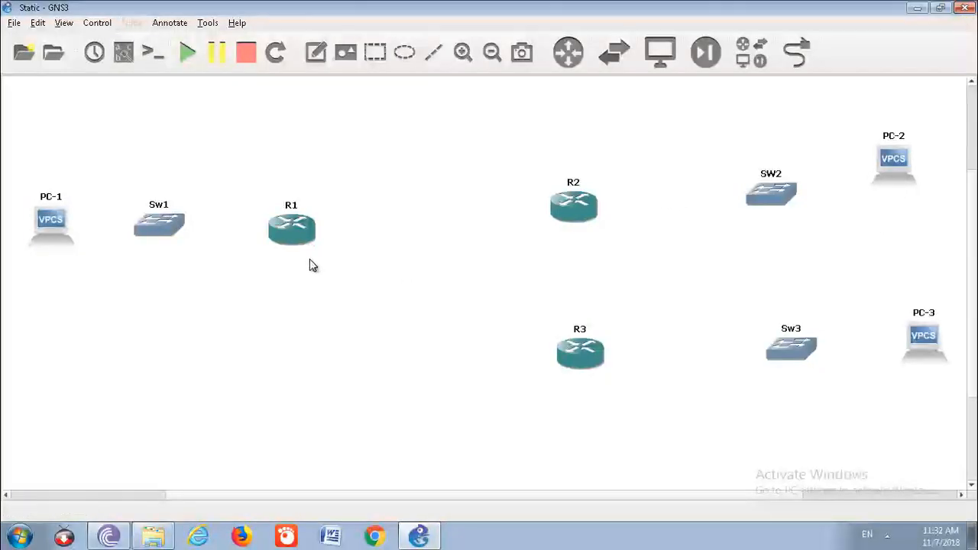
Move the R1, R2, R3 and Sw3 name labels down onto their device icons.
drag(294, 207, 296, 236)
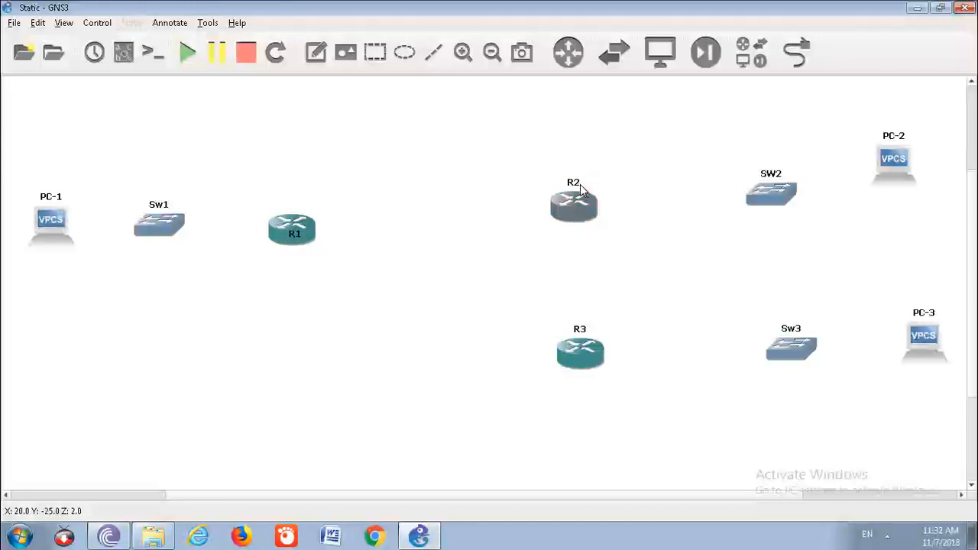
drag(573, 185, 572, 217)
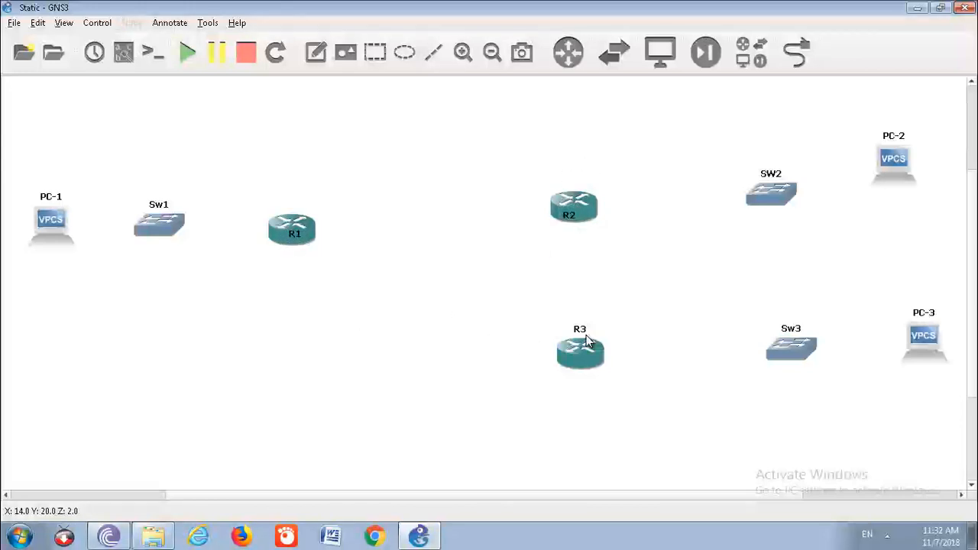
drag(582, 333, 585, 369)
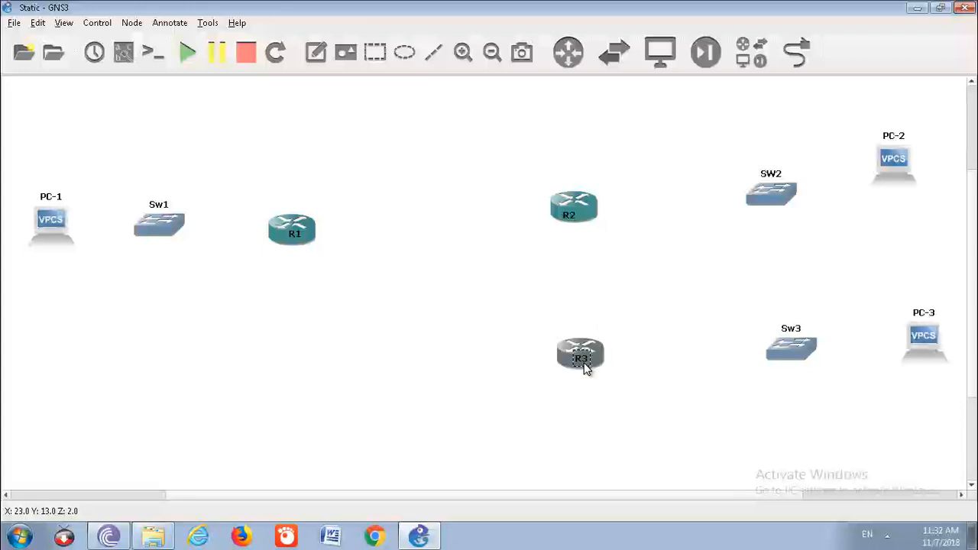
drag(791, 330, 792, 362)
click(697, 358)
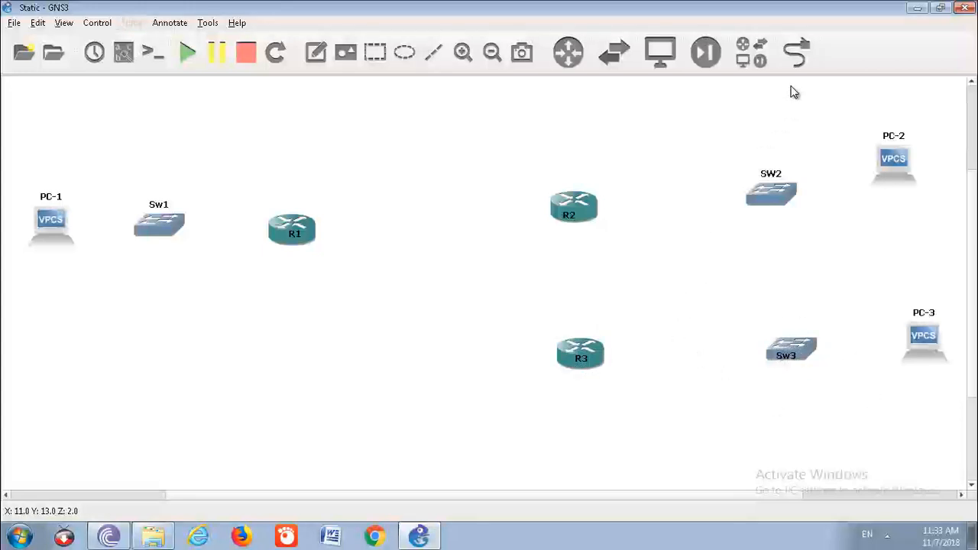
Start adding links and connect PC-1 to port Ethernet0 of switch Sw1.
click(797, 52)
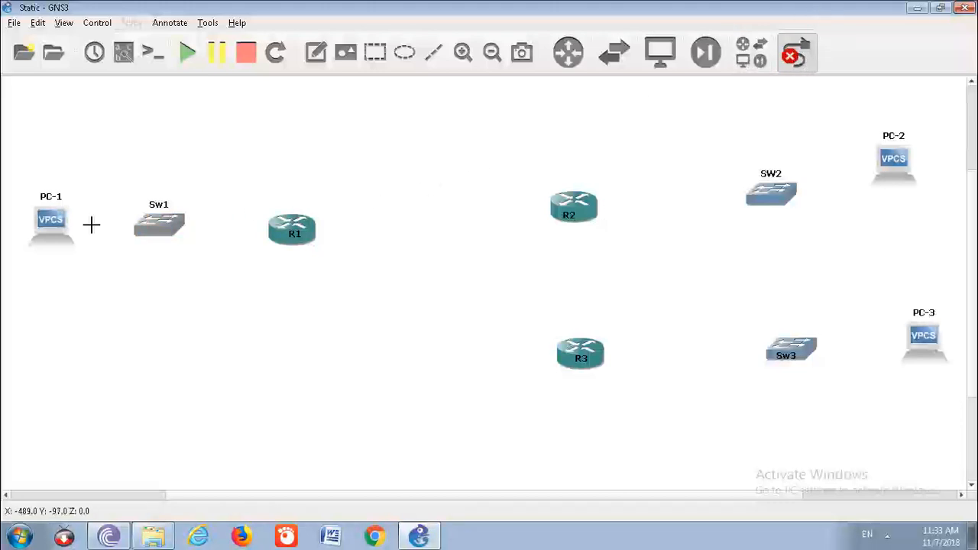
click(52, 230)
click(77, 239)
click(162, 226)
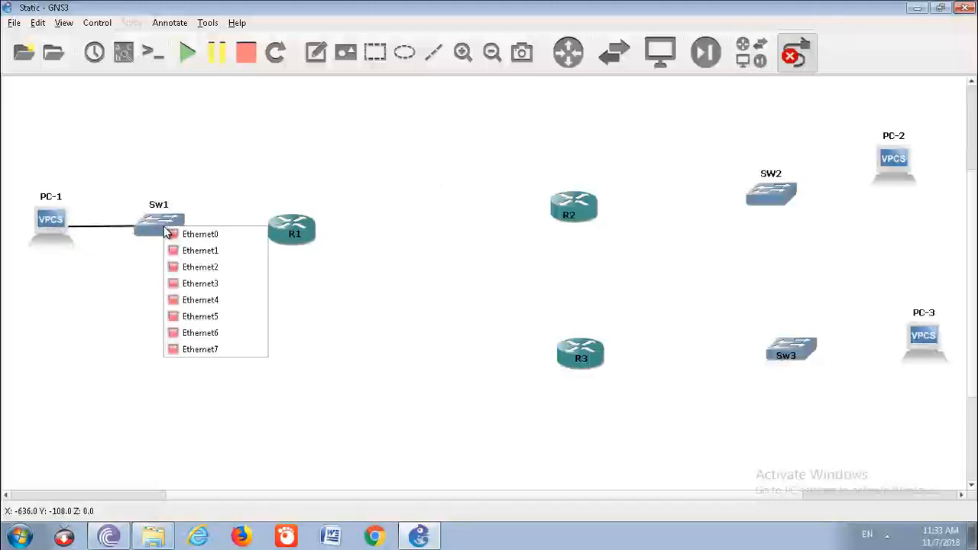
click(189, 236)
Link switch Sw1 to interface FastEthernet0/0 of router R1.
click(185, 224)
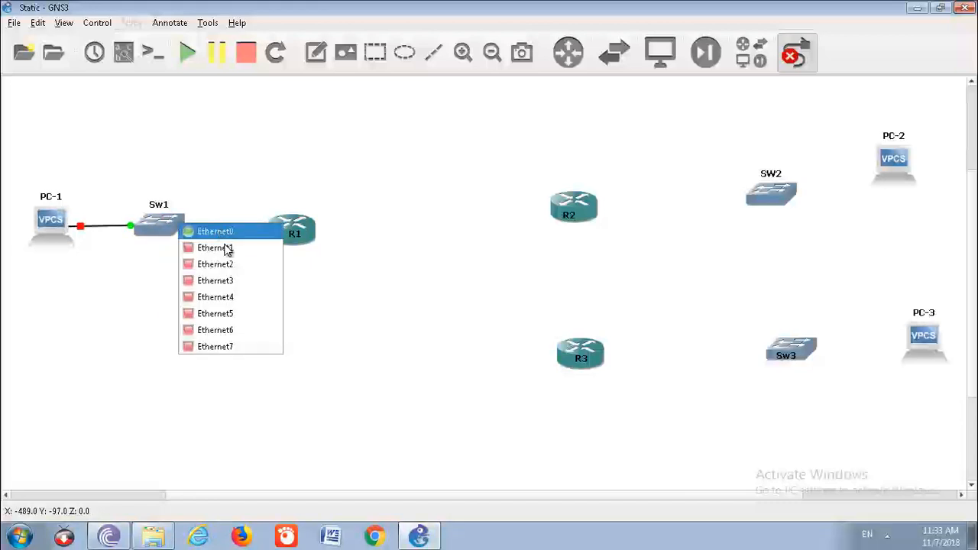
click(261, 237)
click(300, 234)
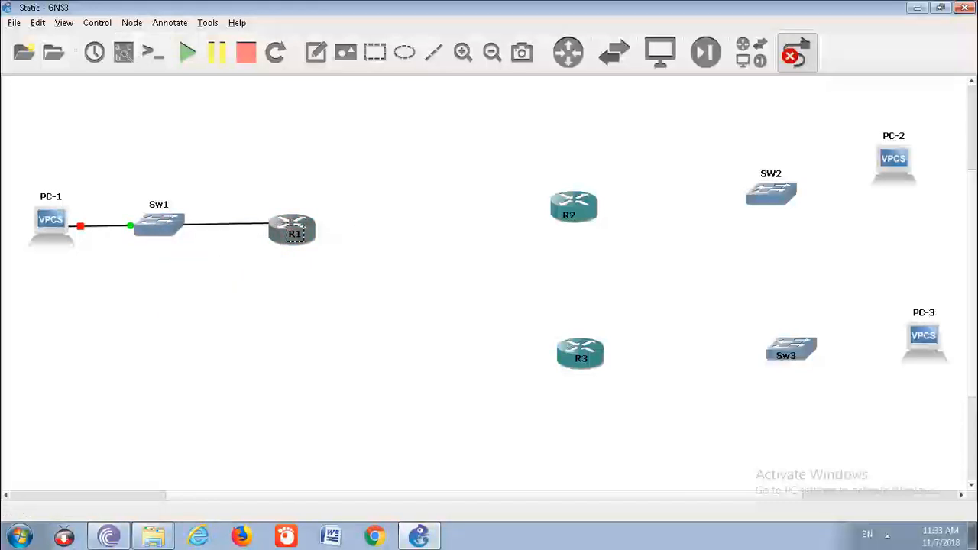
click(288, 220)
key(Escape)
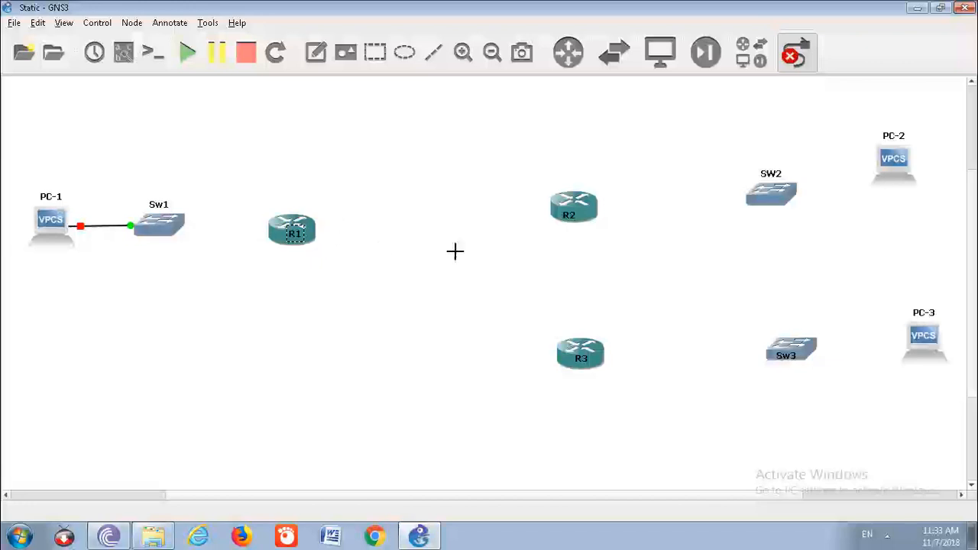
Connect R1's Serial0/0 to R2's Serial0/0 with a serial link.
click(297, 211)
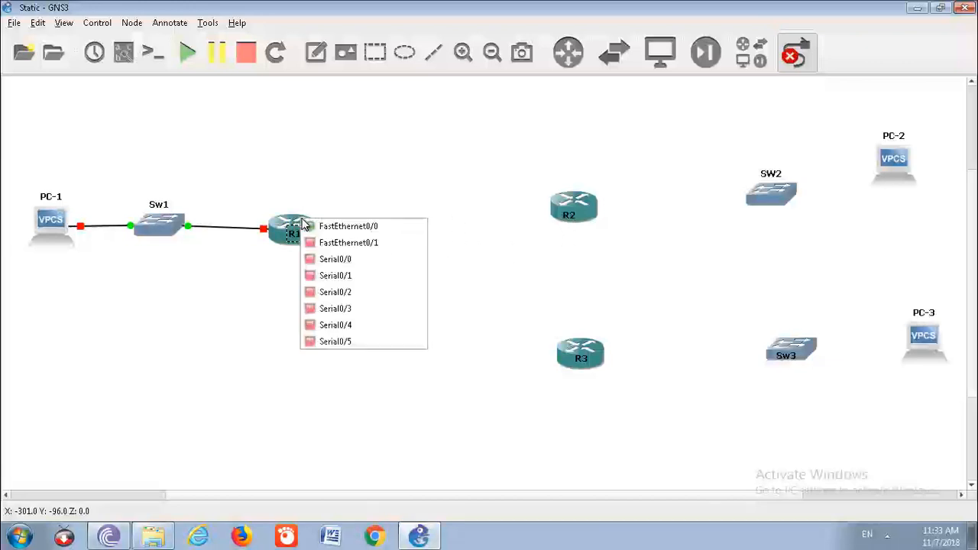
click(356, 260)
click(573, 201)
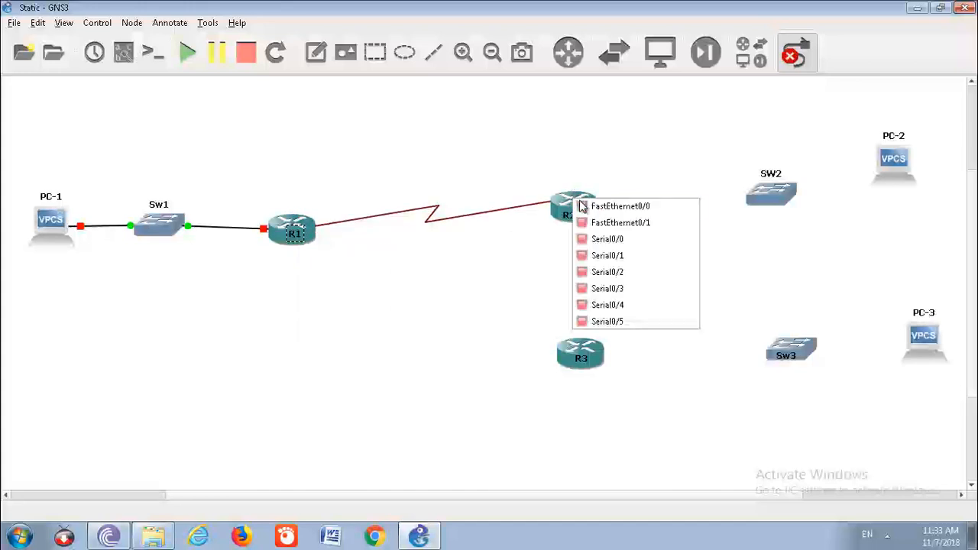
click(624, 236)
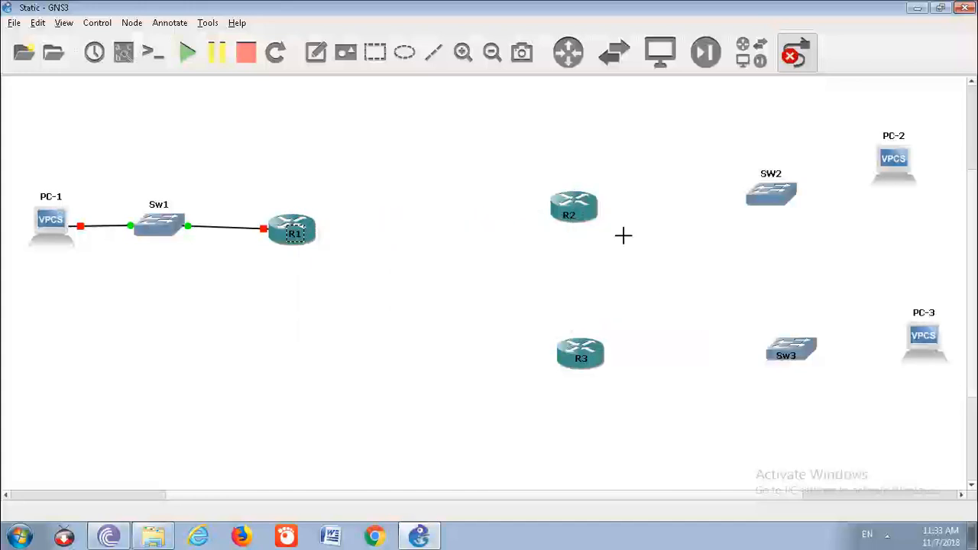
Connect R1's Serial0/1 to R3's Serial0/1 with a serial link.
click(312, 227)
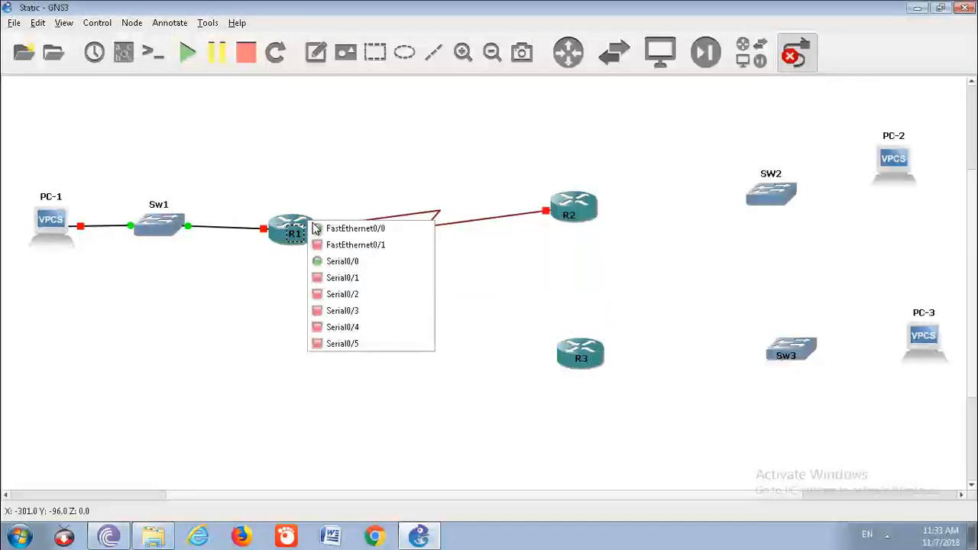
click(342, 277)
click(567, 347)
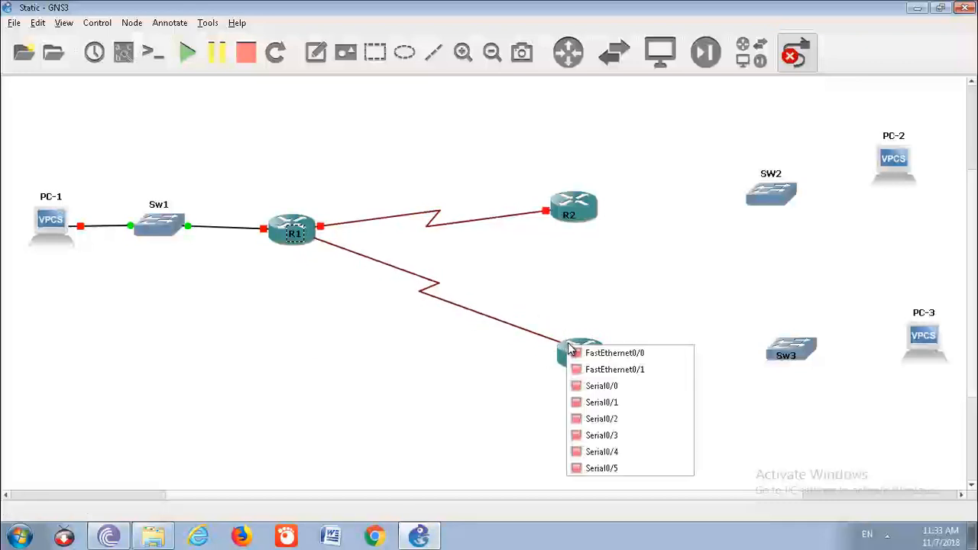
click(612, 390)
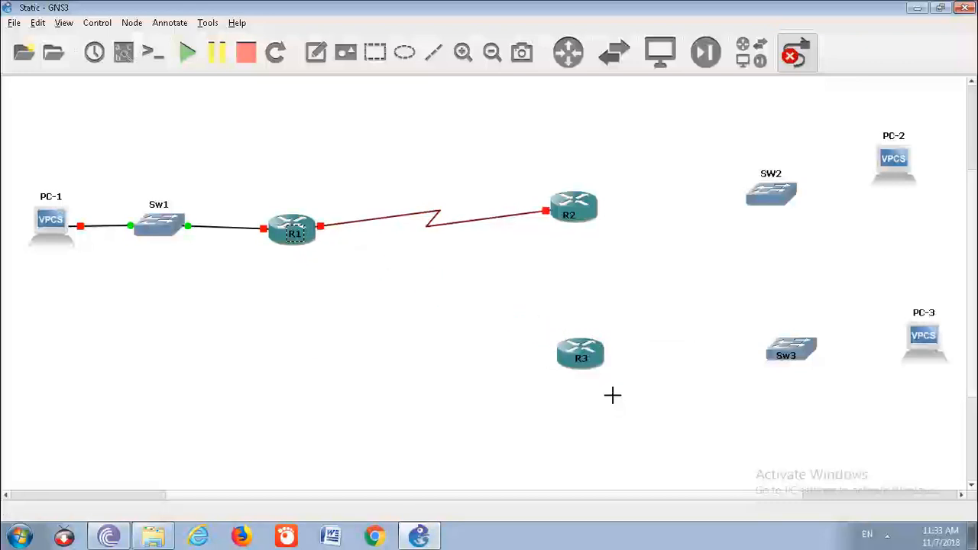
Link R2's FastEthernet0/0 to port Ethernet0 of switch SW2.
click(591, 200)
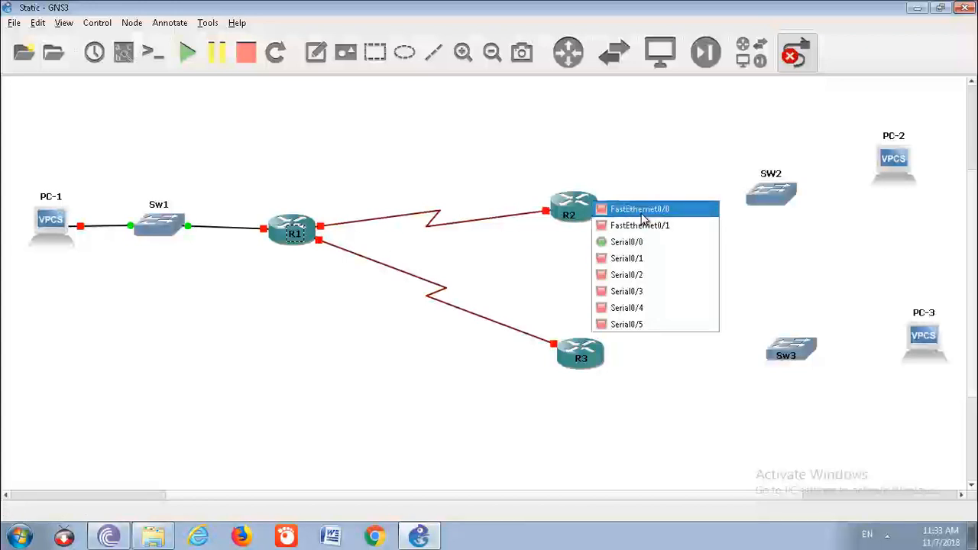
click(639, 209)
click(785, 193)
click(820, 202)
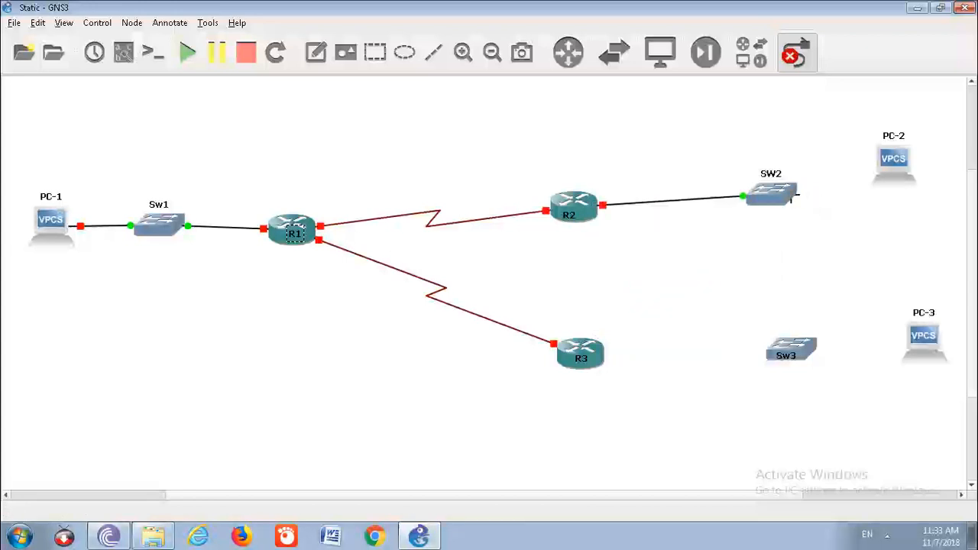
Link port Ethernet1 of switch SW2 to PC-2's Ethernet0.
click(787, 192)
click(822, 217)
click(880, 169)
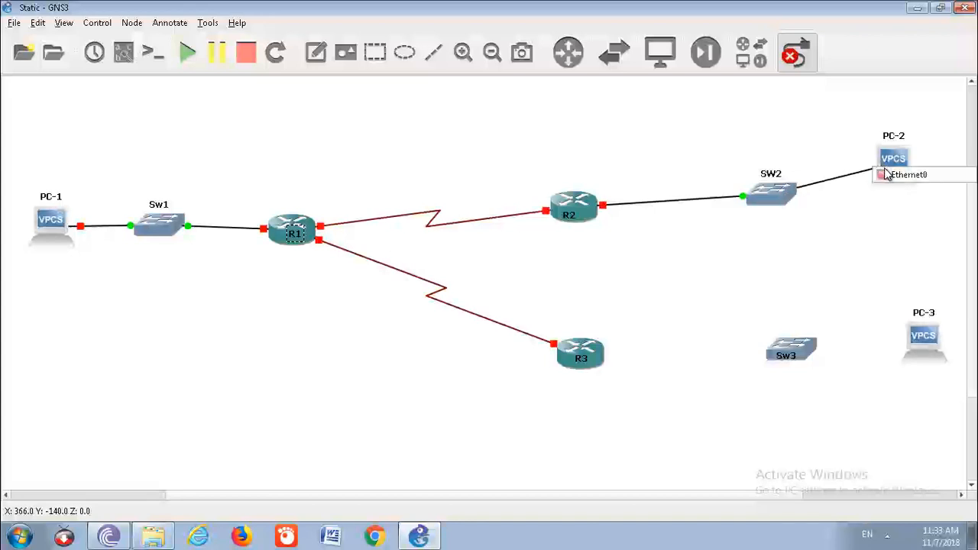
click(896, 177)
Link R3's FastEthernet0/0 to port Ethernet0 of switch Sw3.
click(602, 353)
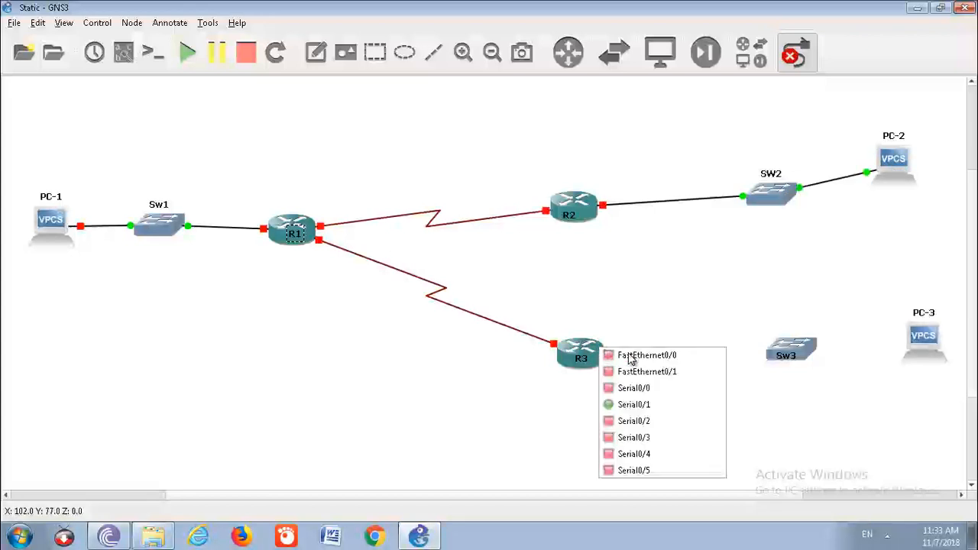
click(623, 354)
click(784, 342)
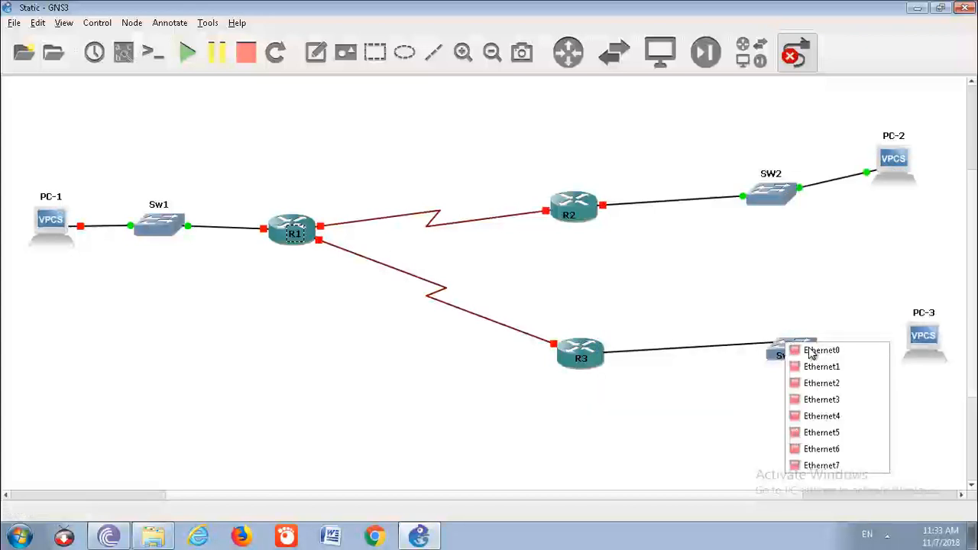
click(812, 347)
Link port Ethernet1 of switch Sw3 to PC-3 and stop adding links.
click(817, 346)
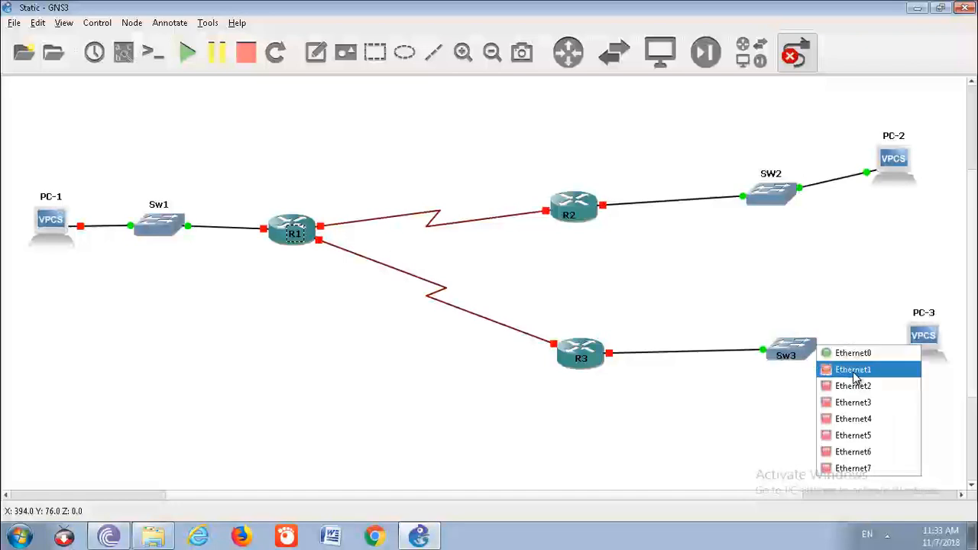
click(853, 369)
click(926, 341)
click(909, 347)
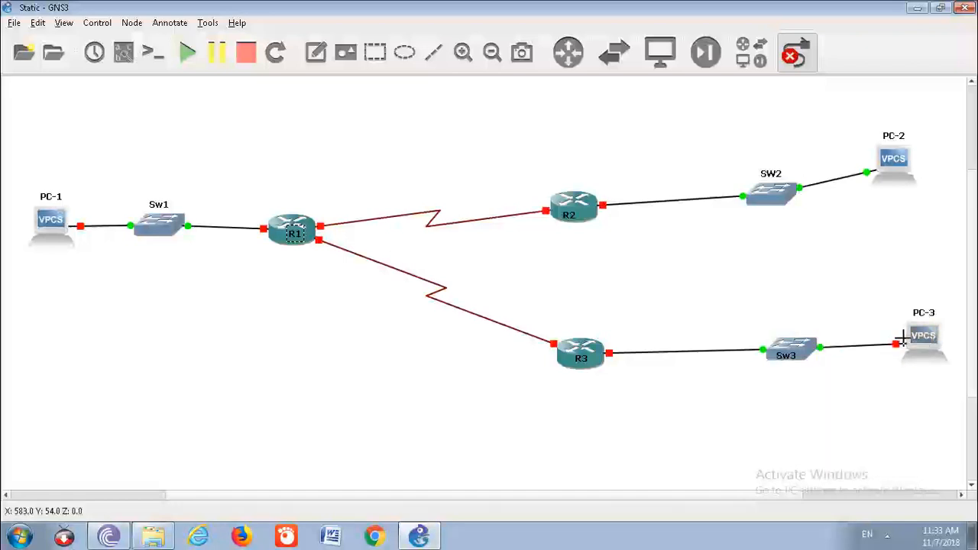
click(797, 52)
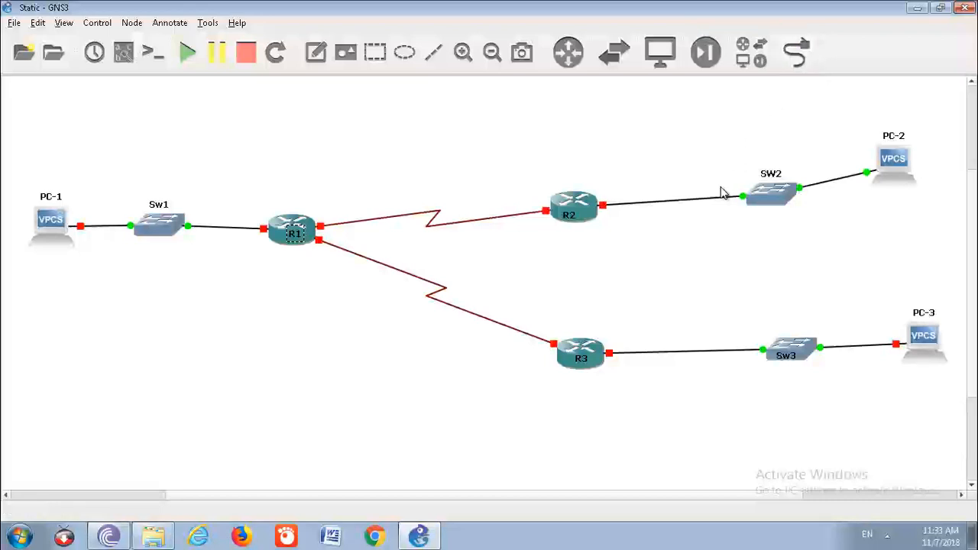
click(603, 262)
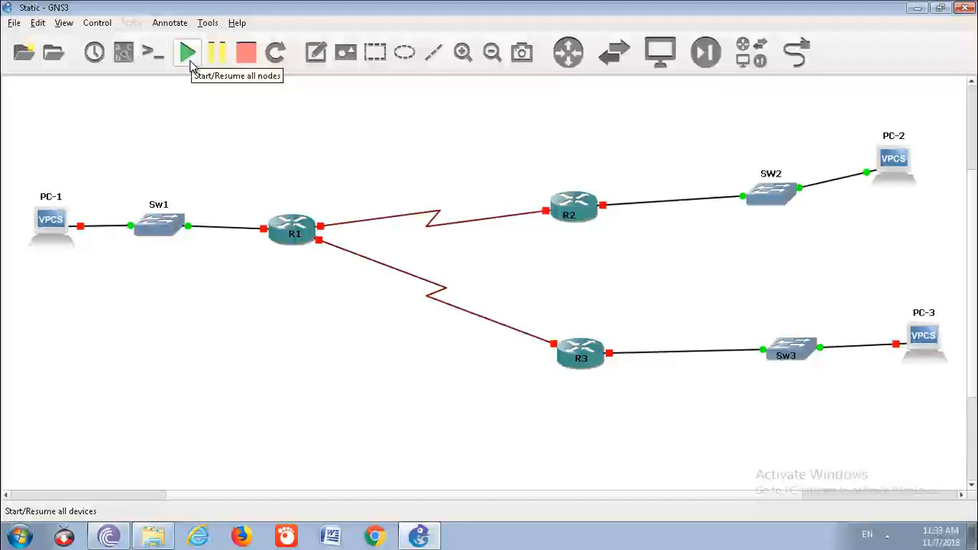
Open Windows Task Manager and move its window clear of routers R1, R2 and R3.
right_click(690, 548)
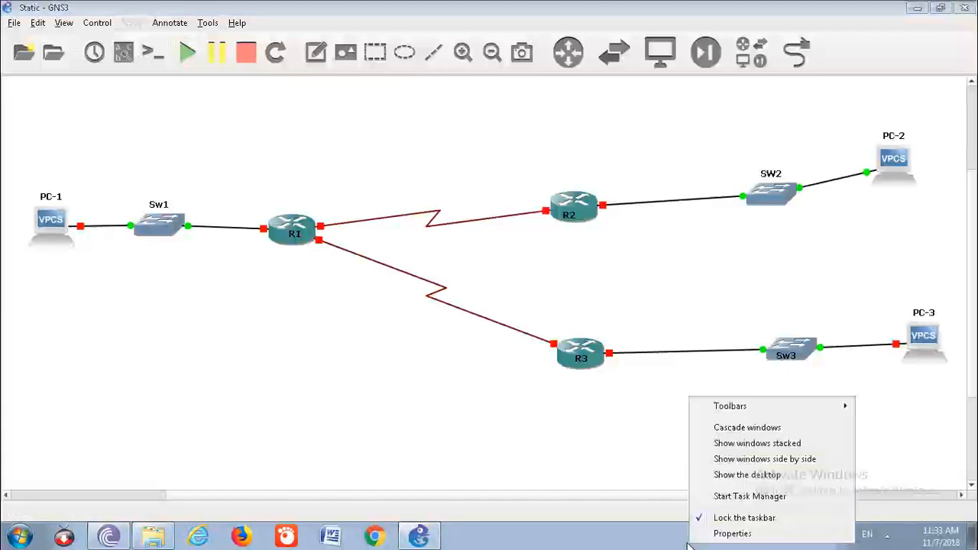
click(745, 498)
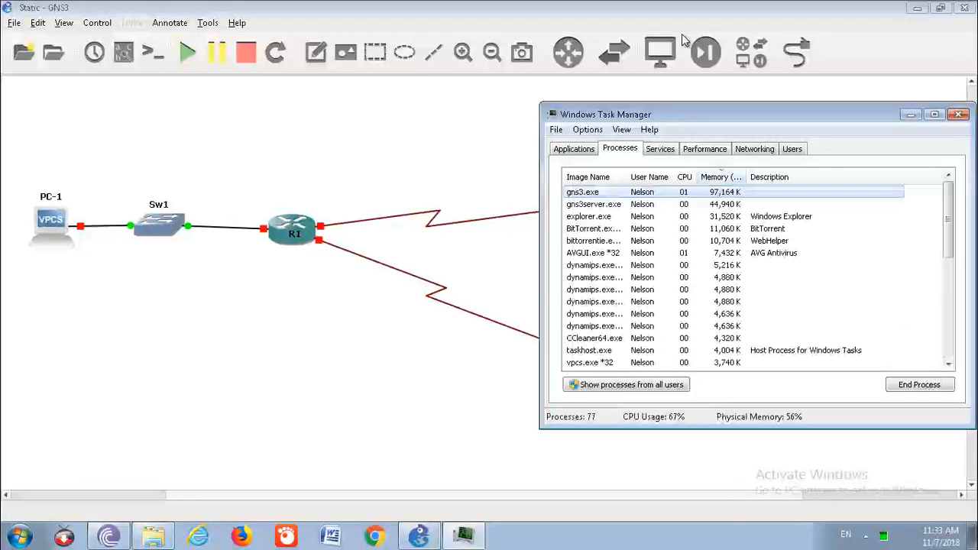
drag(690, 118, 758, 197)
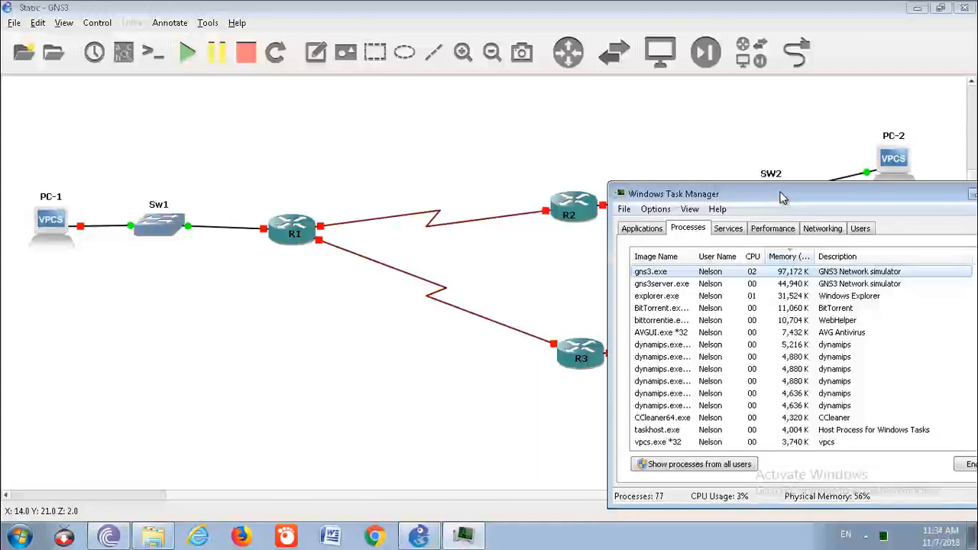
drag(778, 195, 778, 185)
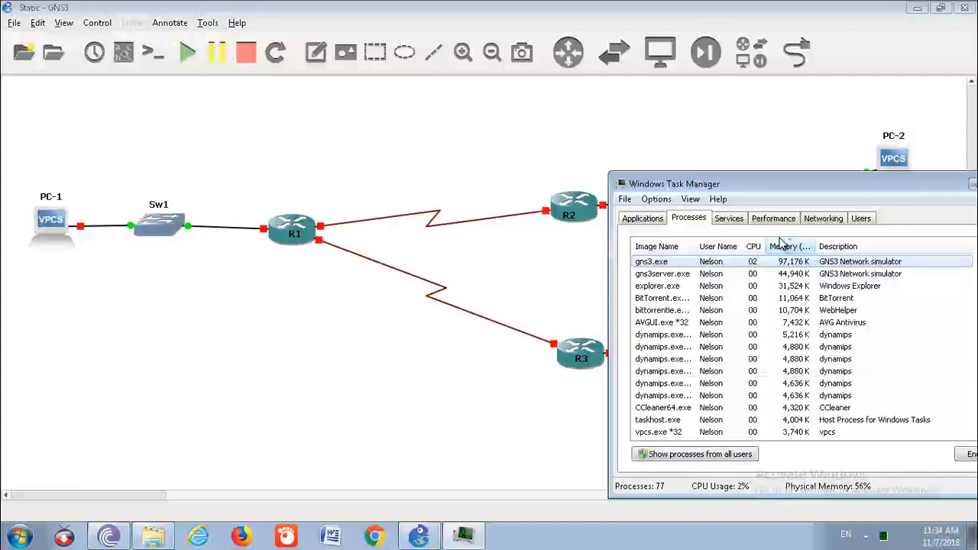
Start all devices in the topology, reposition Windows Task Manager to check CPU and memory use, and close it.
click(188, 52)
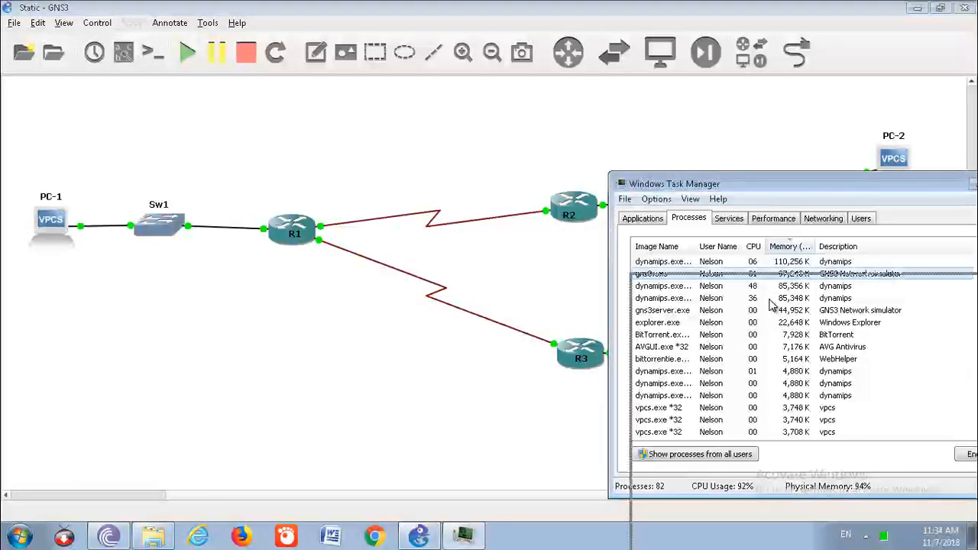
drag(753, 194, 754, 156)
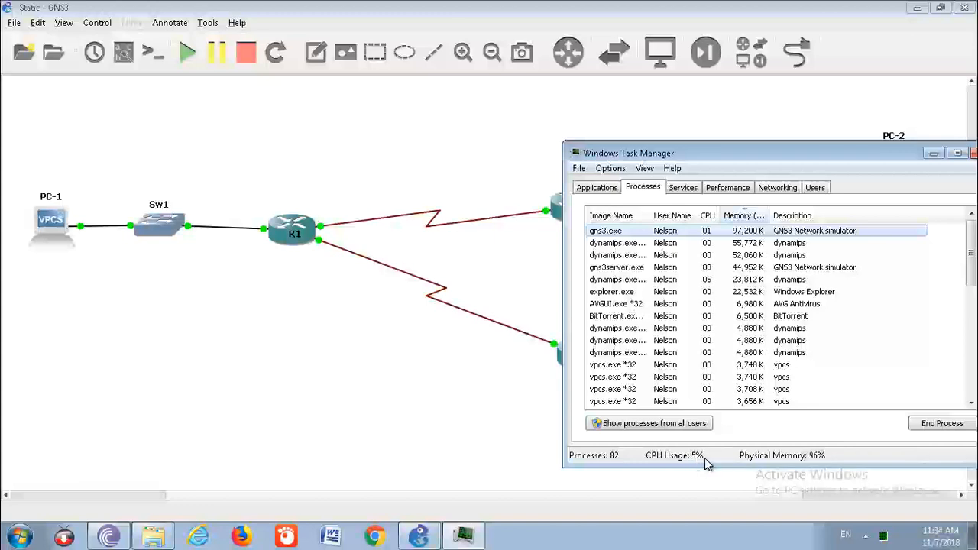
drag(862, 156, 650, 128)
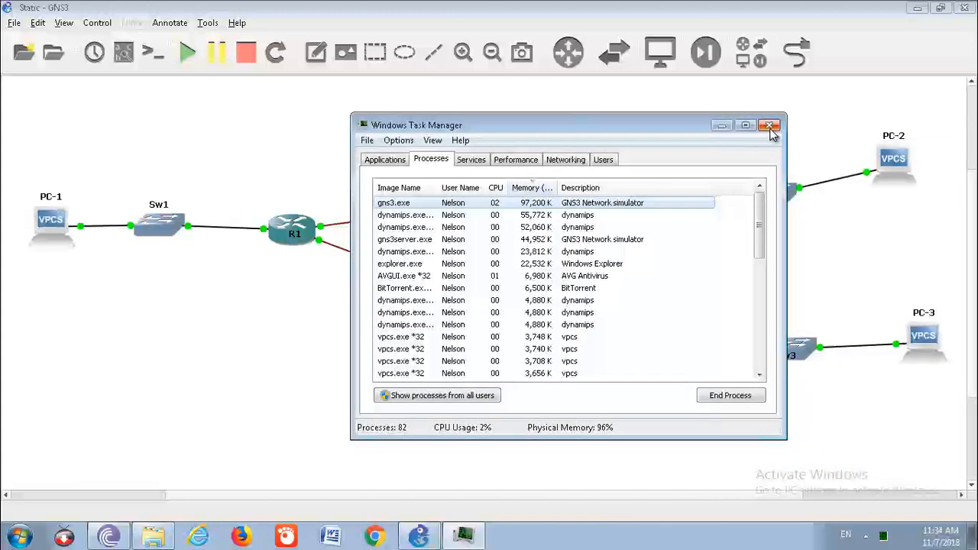
click(771, 125)
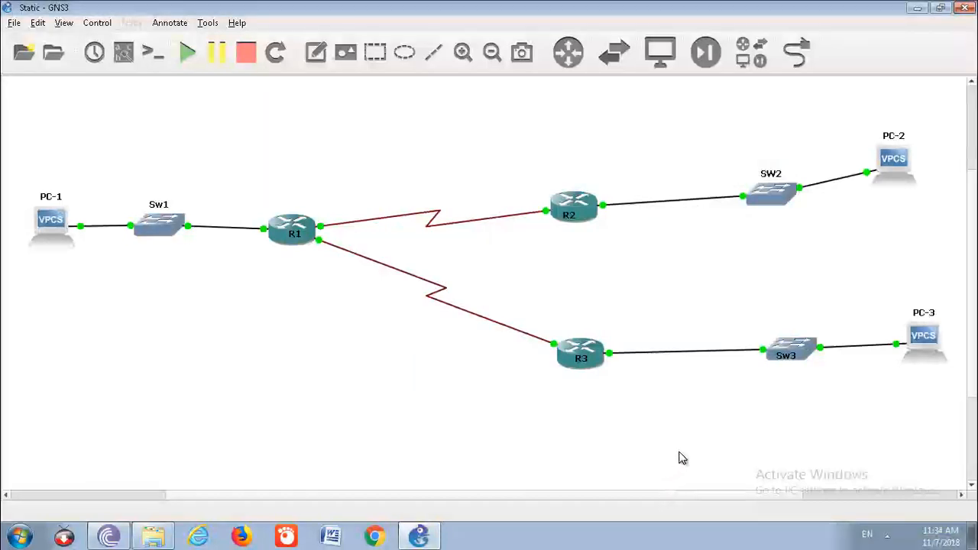
Open R1's console in Solar-PuTTY, maximize its window, and return to the GNS3 topology.
right_click(288, 226)
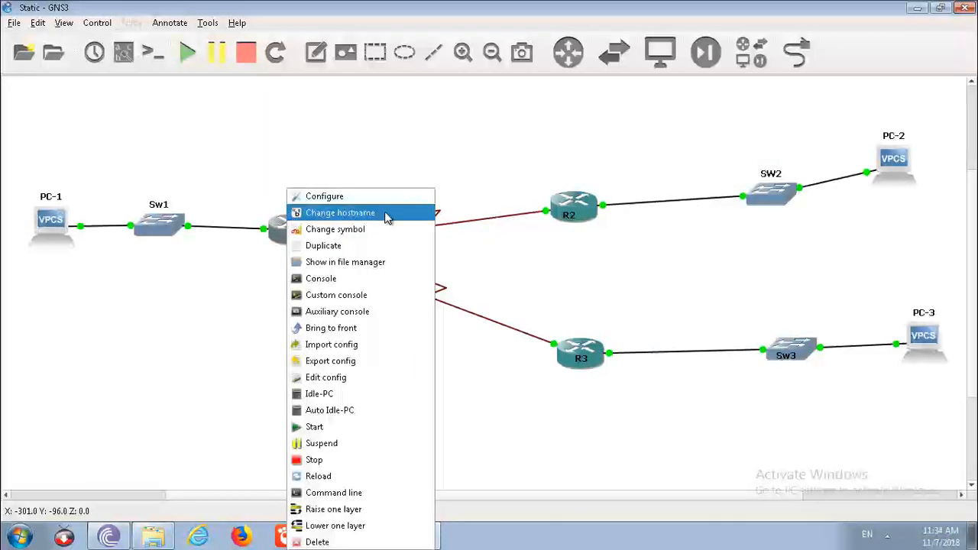
click(350, 279)
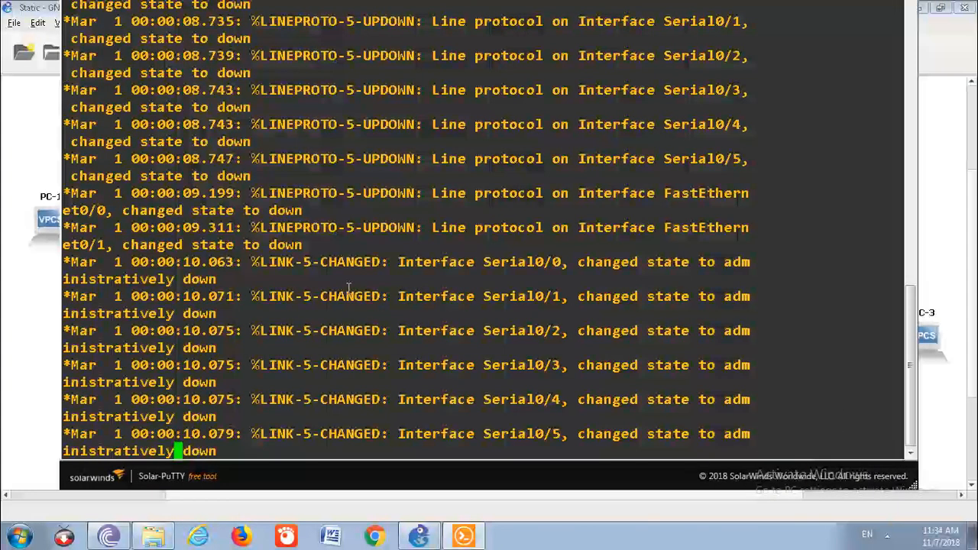
right_click(420, 535)
right_click(467, 537)
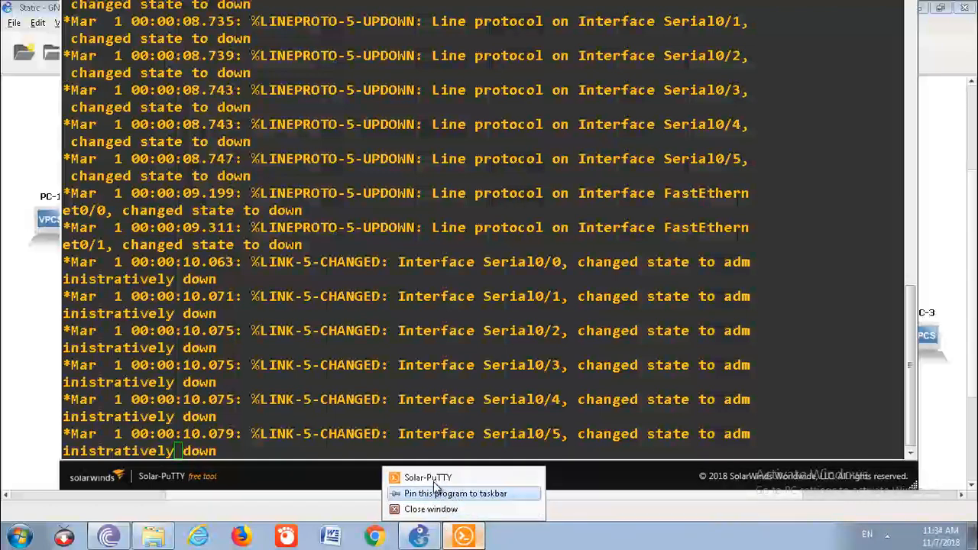
click(468, 538)
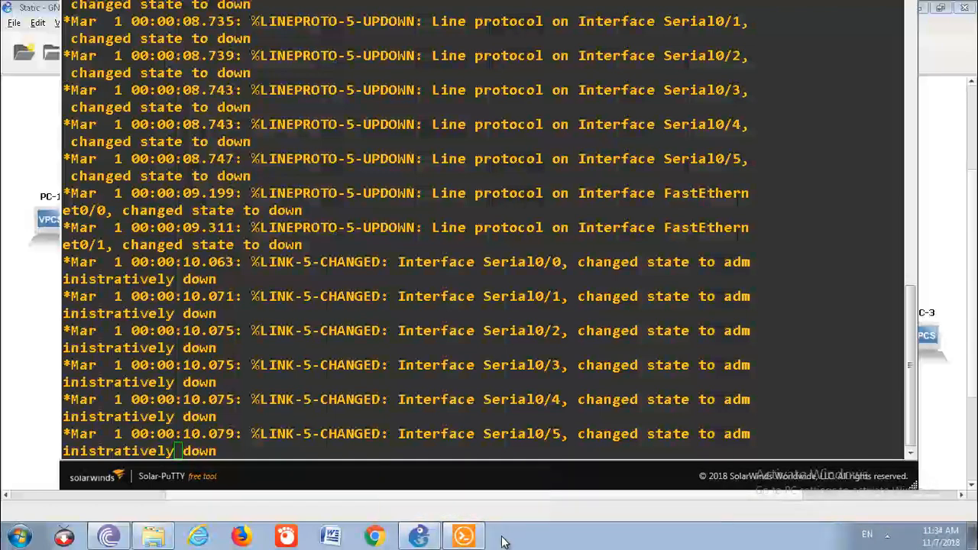
mouse_move(478, 539)
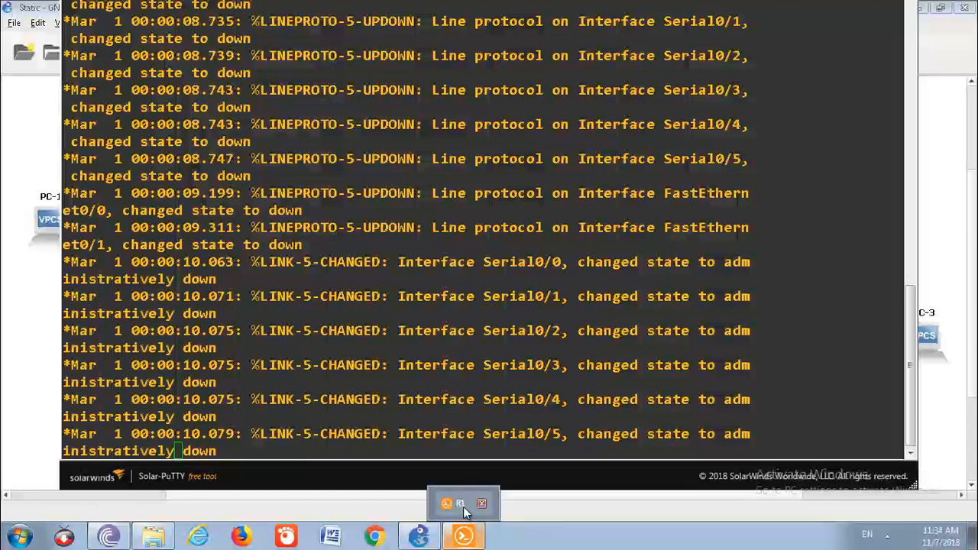
right_click(465, 512)
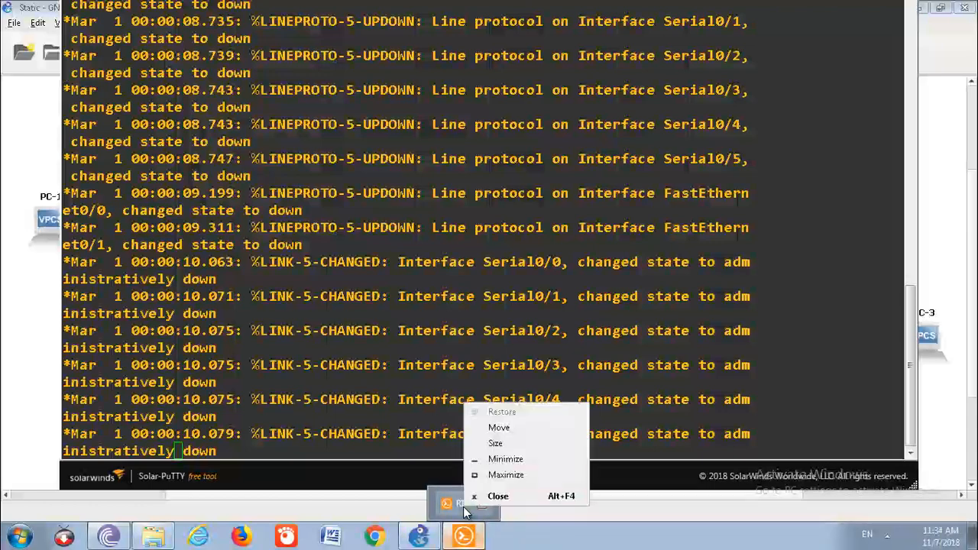
click(506, 476)
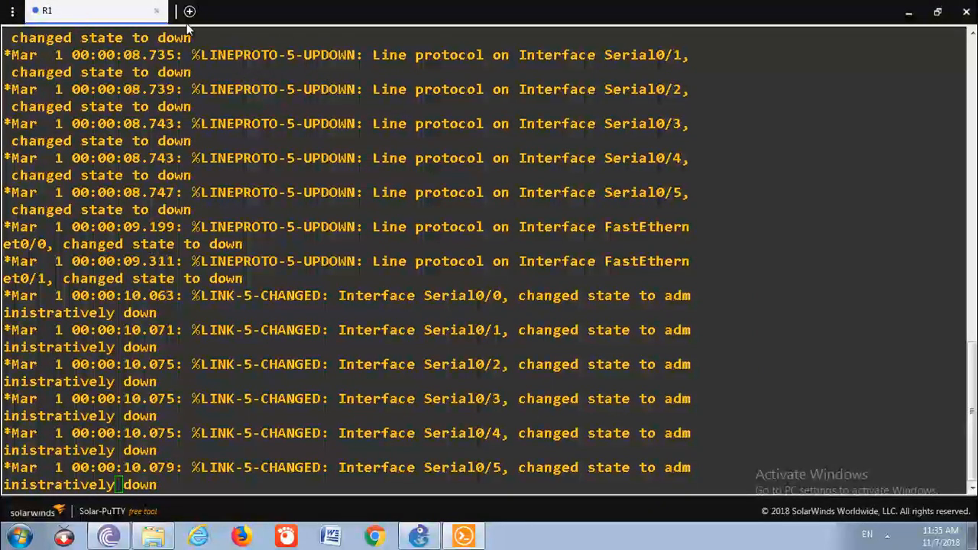
click(908, 17)
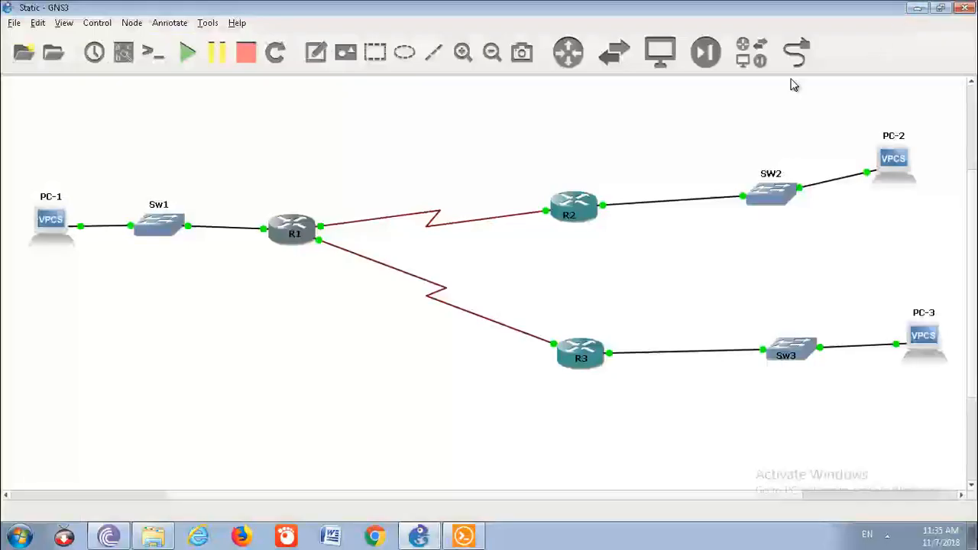
Open R2's console and bring up the command prompts in the R1 and R2 sessions.
right_click(583, 203)
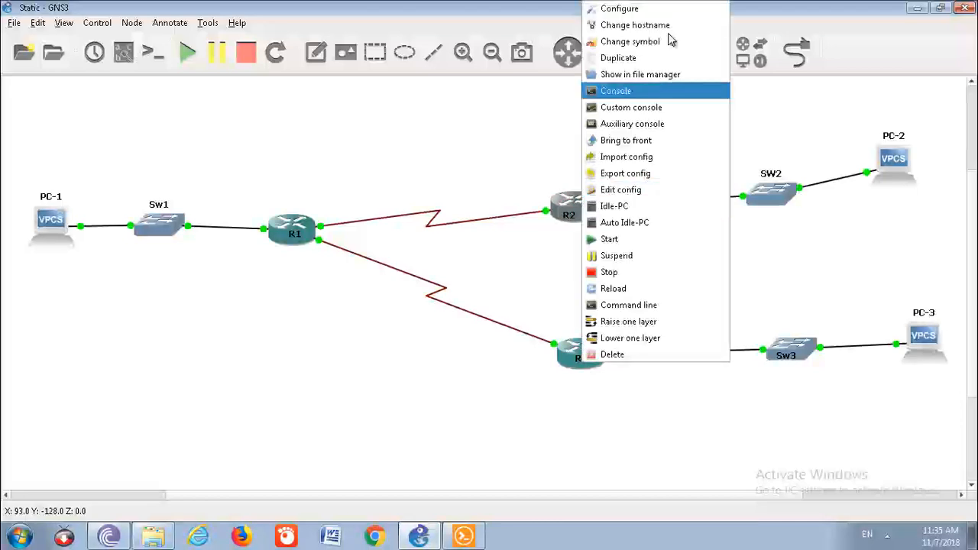
click(632, 92)
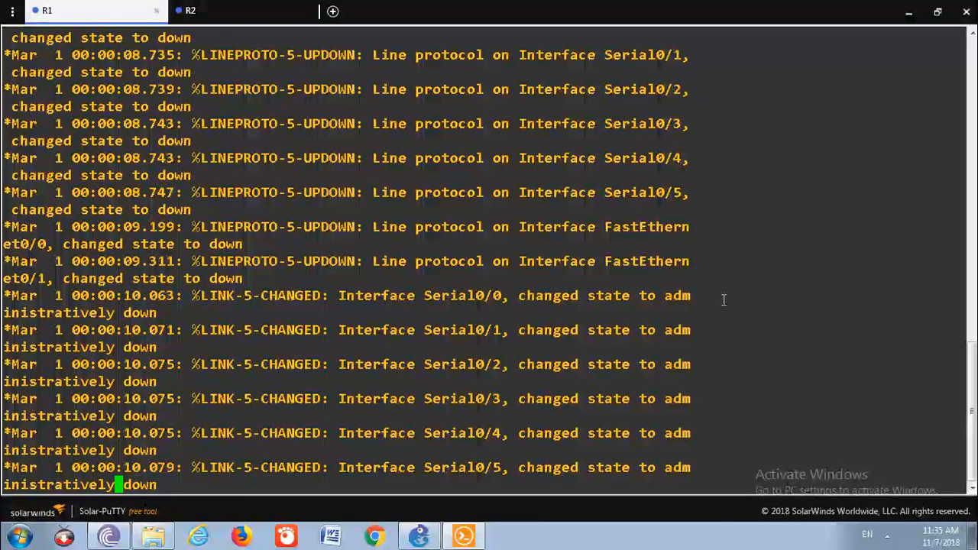
key(Return)
key(Return)
key(Return)
key(Return)
key(Return)
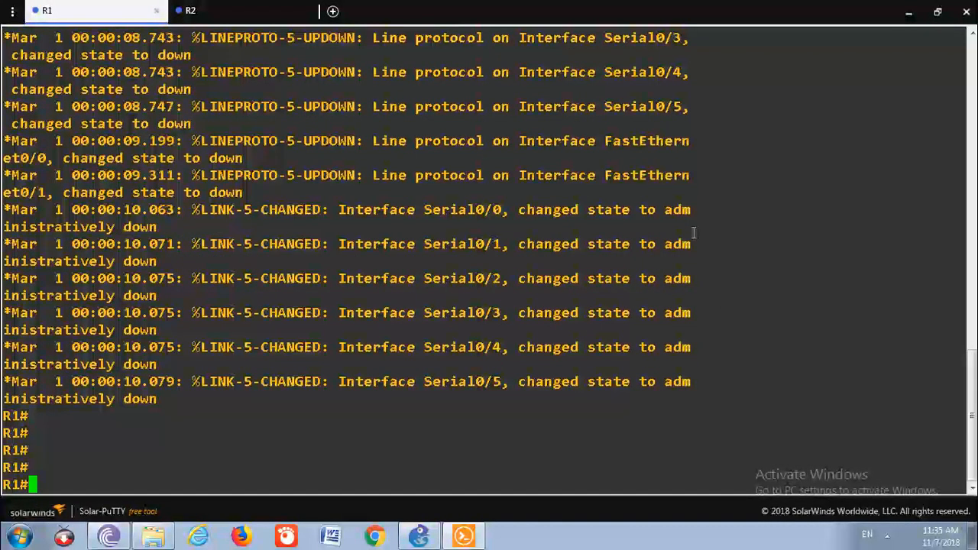
click(219, 16)
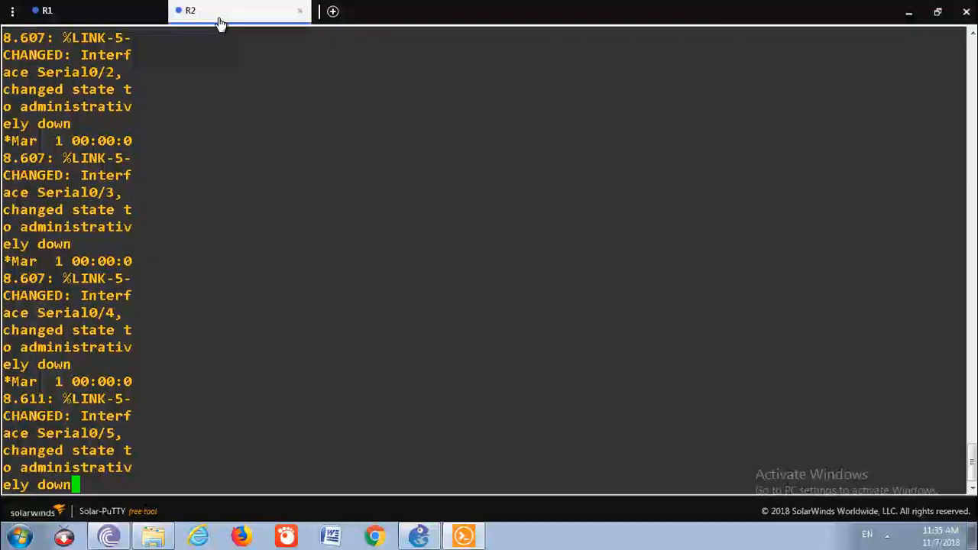
key(Return)
key(Return)
key(Return)
key(Return)
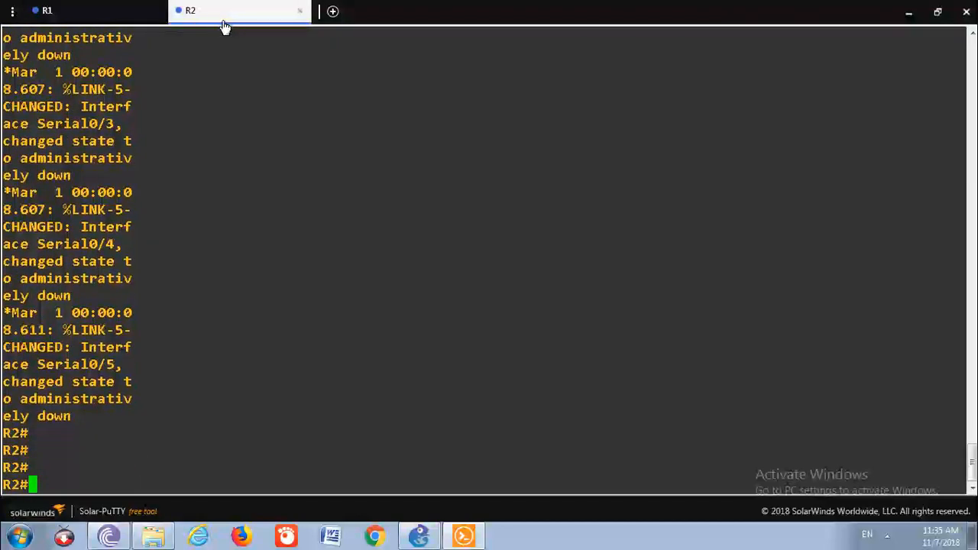
Check that R1 and R2 respond by entering blank lines in each session, and return to the topology.
click(65, 17)
key(Return)
key(Return)
key(Return)
key(Return)
key(Return)
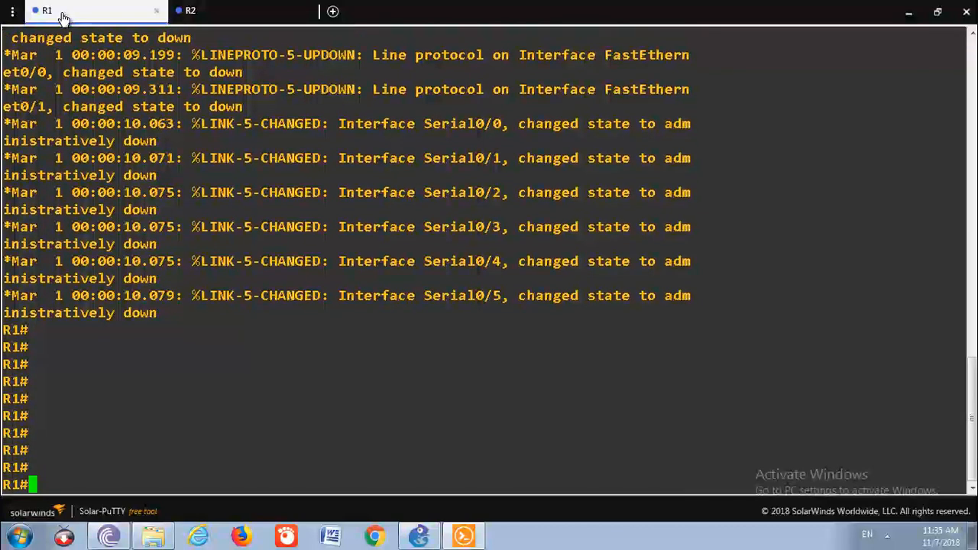
click(193, 15)
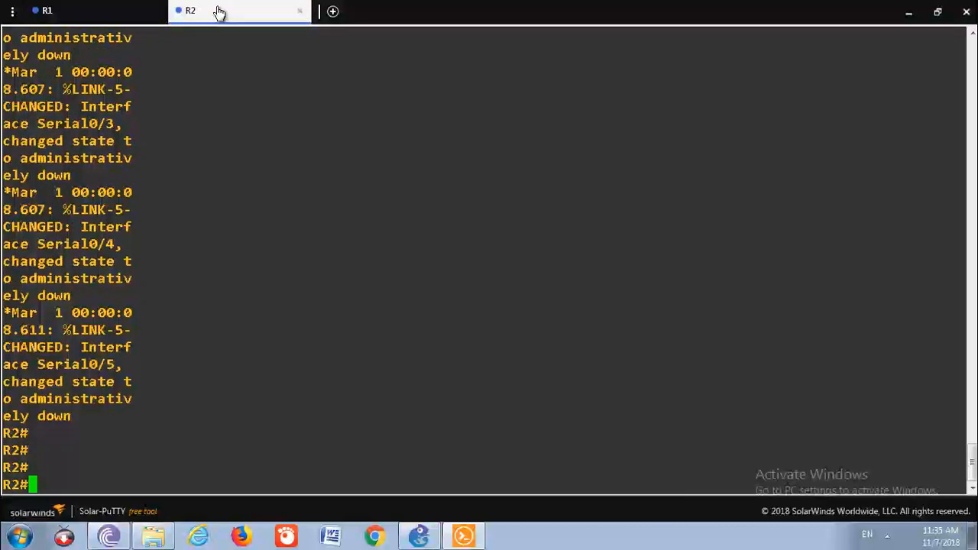
key(Return)
key(Return)
key(Return)
key(Return)
key(Return)
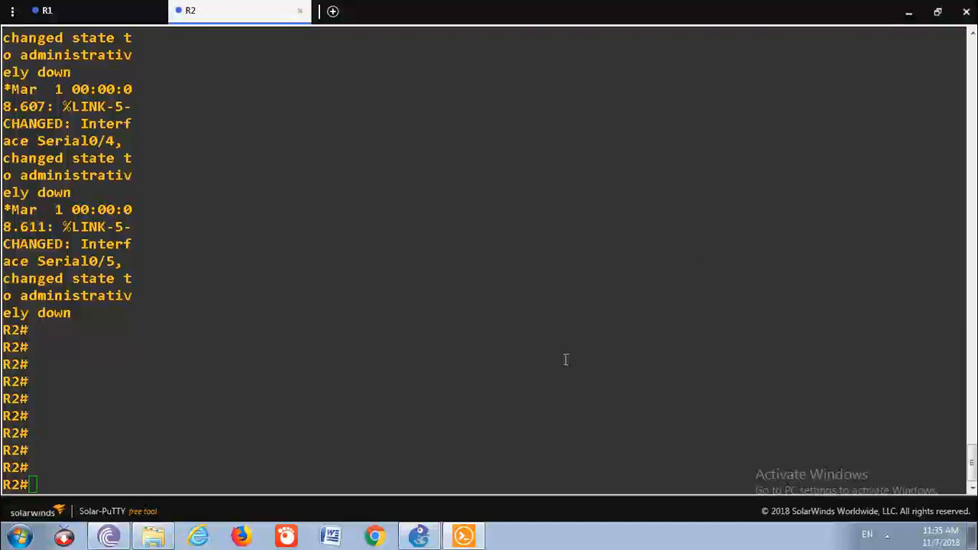
click(910, 15)
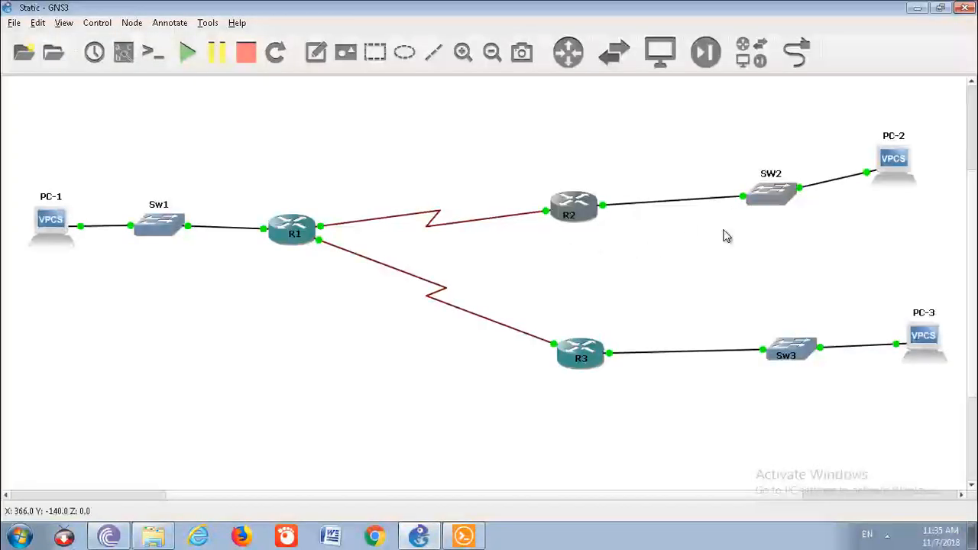
Open R3's console, bring up its command prompt with blank lines, and return to the topology.
right_click(587, 352)
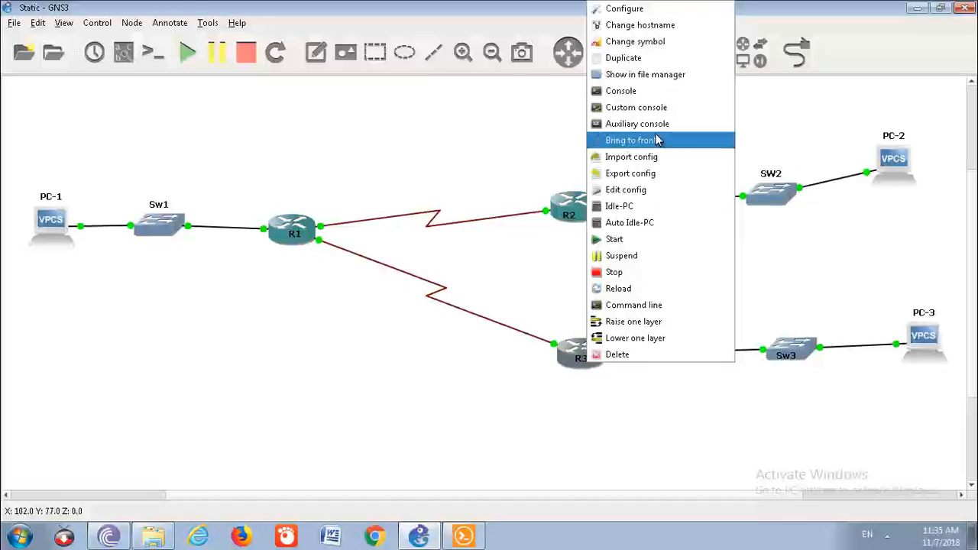
click(634, 95)
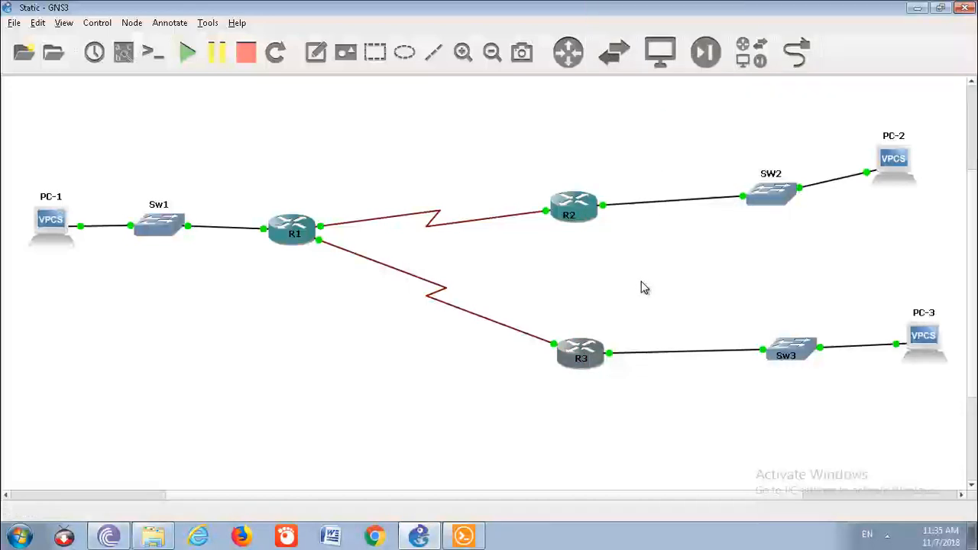
click(468, 535)
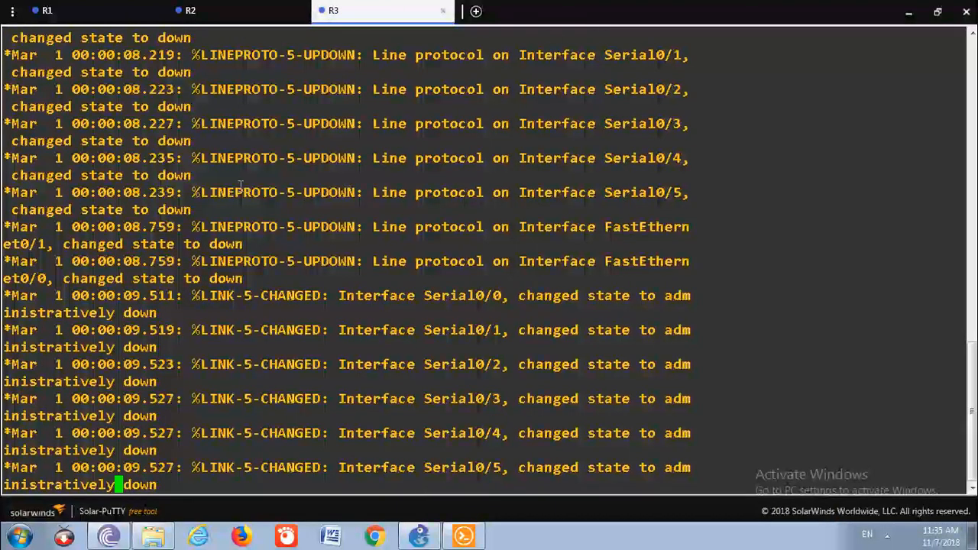
key(Return)
key(Return)
key(Return)
key(Return)
key(Return)
key(Return)
key(Return)
key(Return)
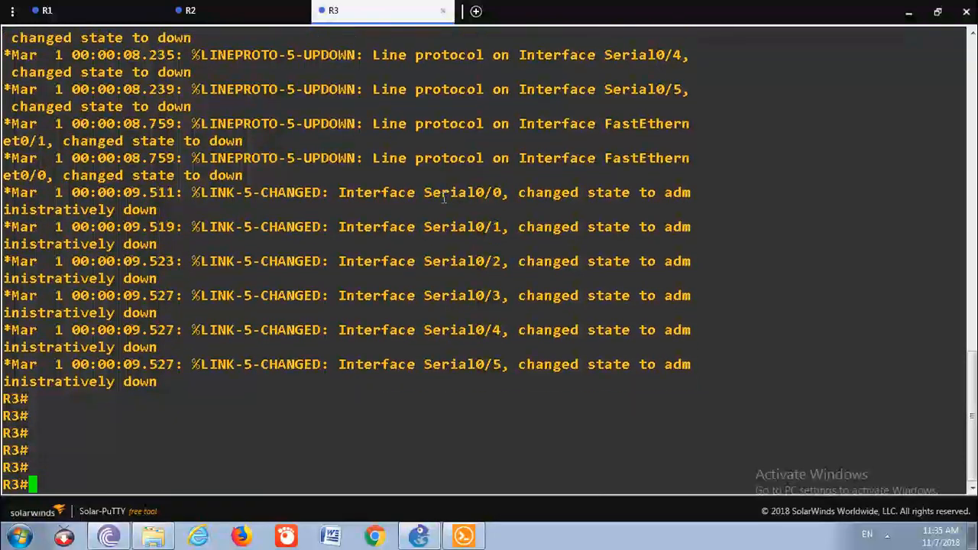
click(909, 12)
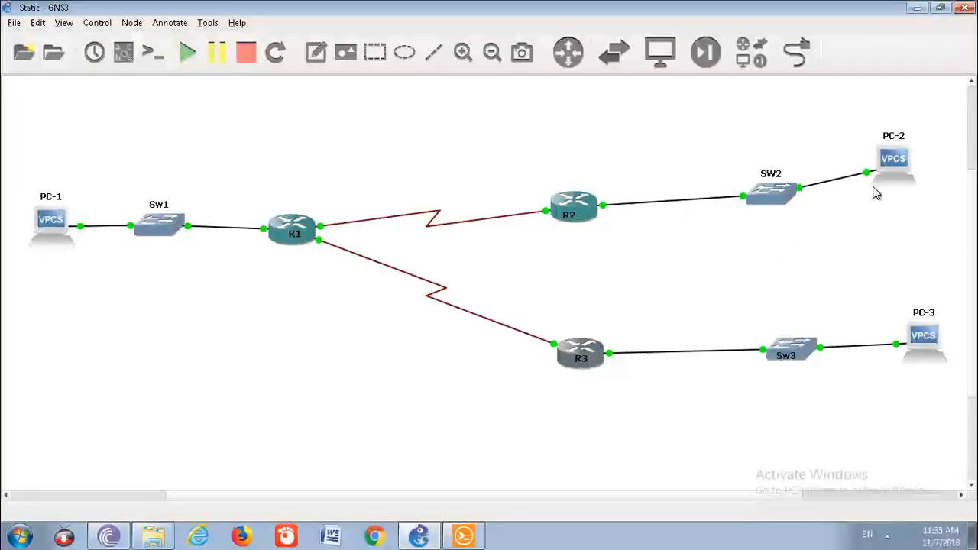
Try to open and reconnect PC-1's console, close its session, and return to the topology.
right_click(53, 243)
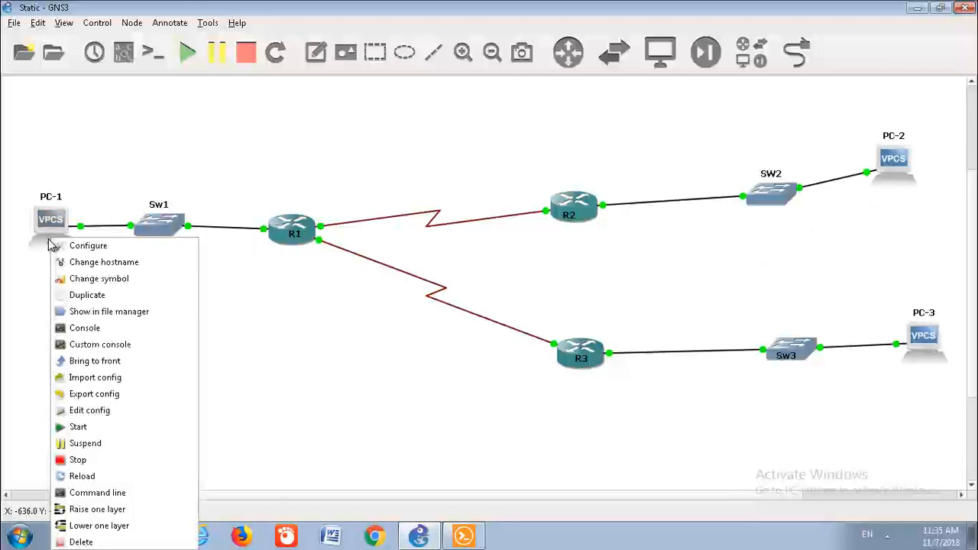
click(100, 331)
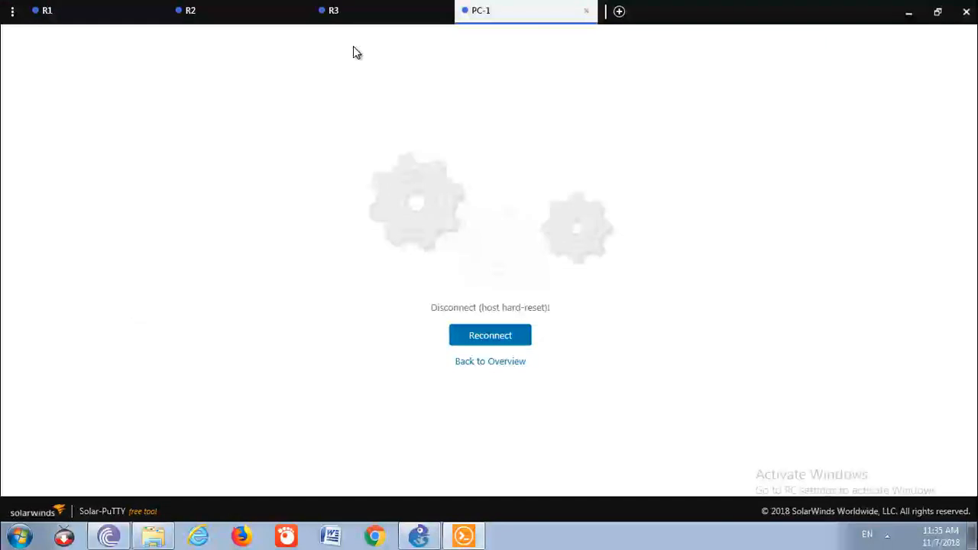
click(493, 344)
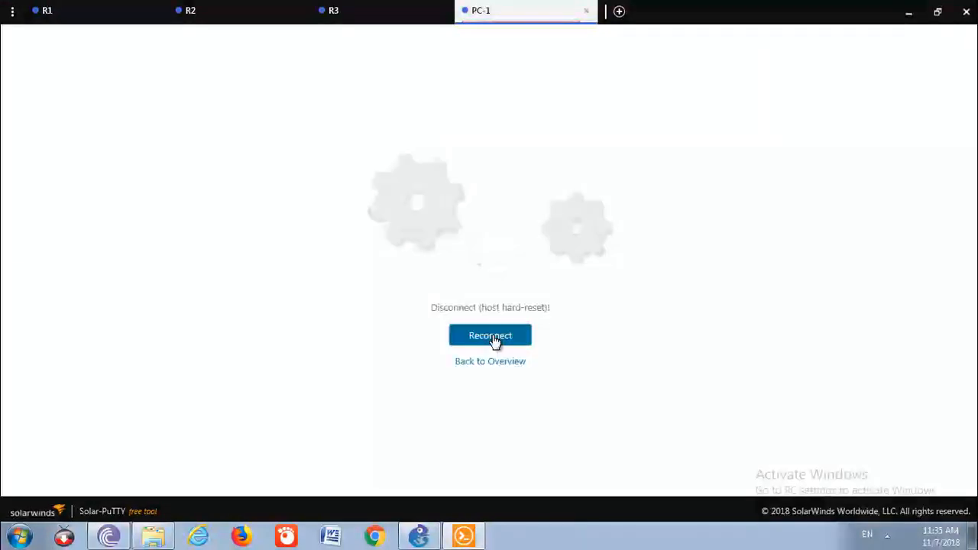
click(587, 15)
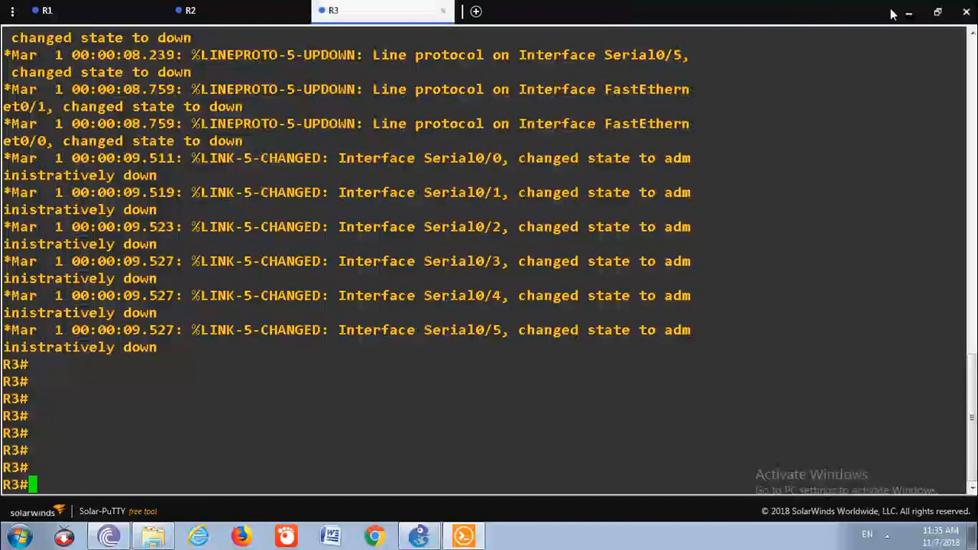
click(908, 11)
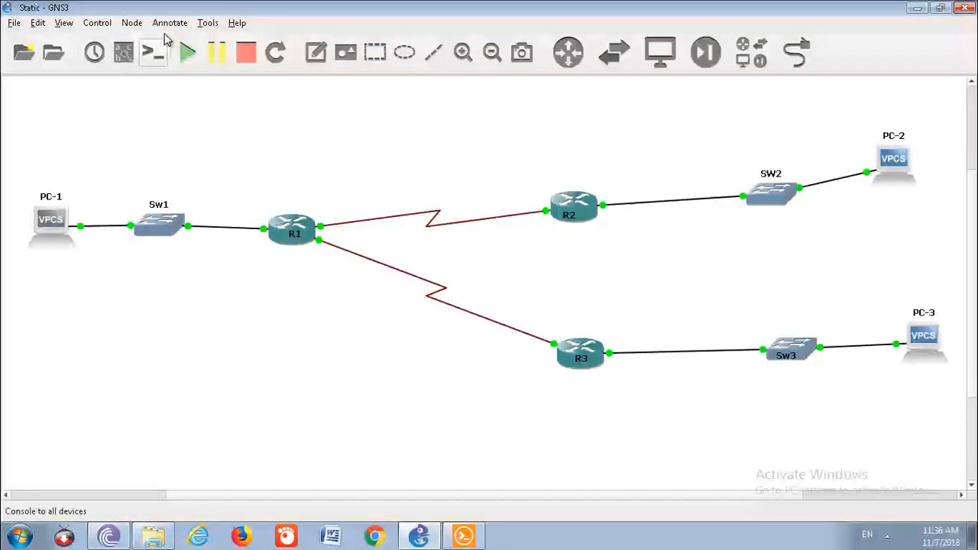
Show the Topology Summary to check the nodes and their console addresses, and close it.
click(64, 23)
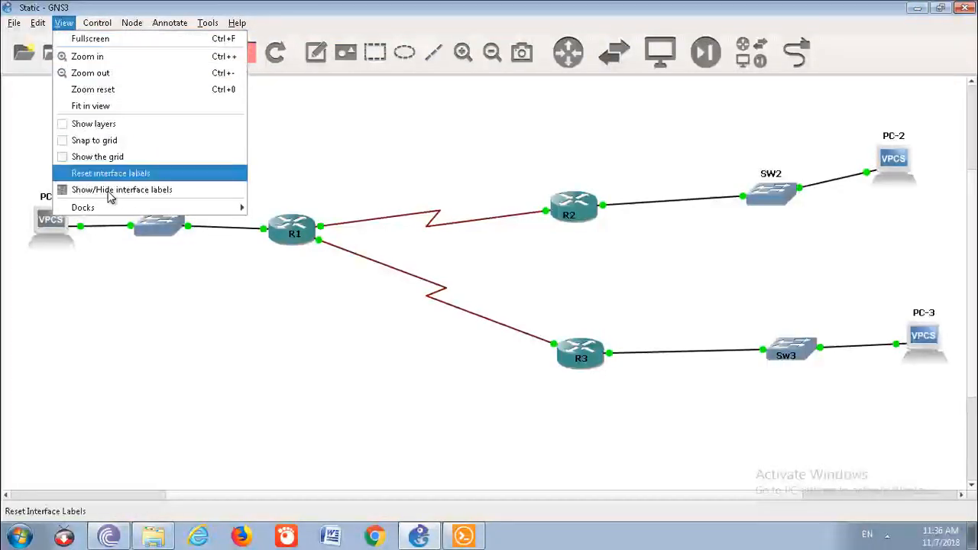
mouse_move(113, 207)
click(300, 211)
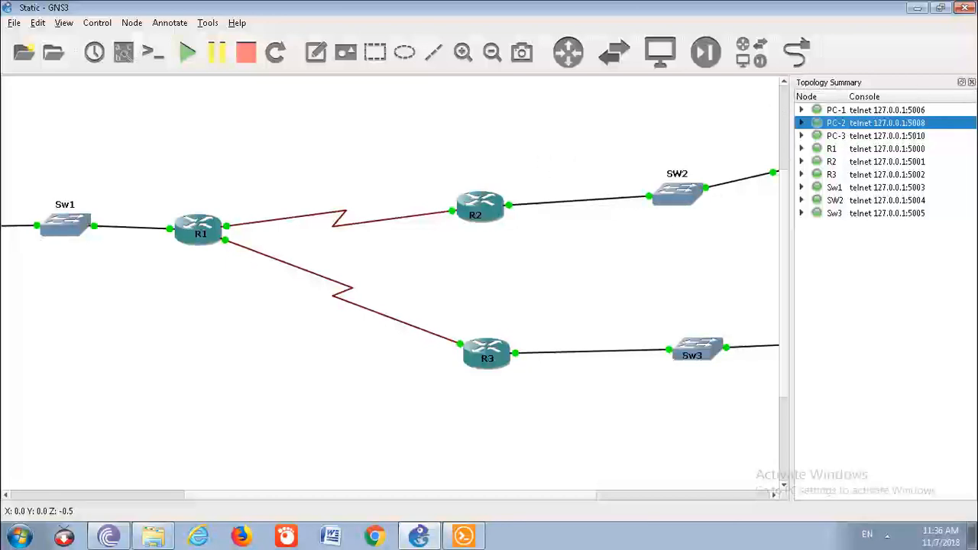
click(971, 83)
Open PC-2's console in Solar-PuTTY.
right_click(893, 177)
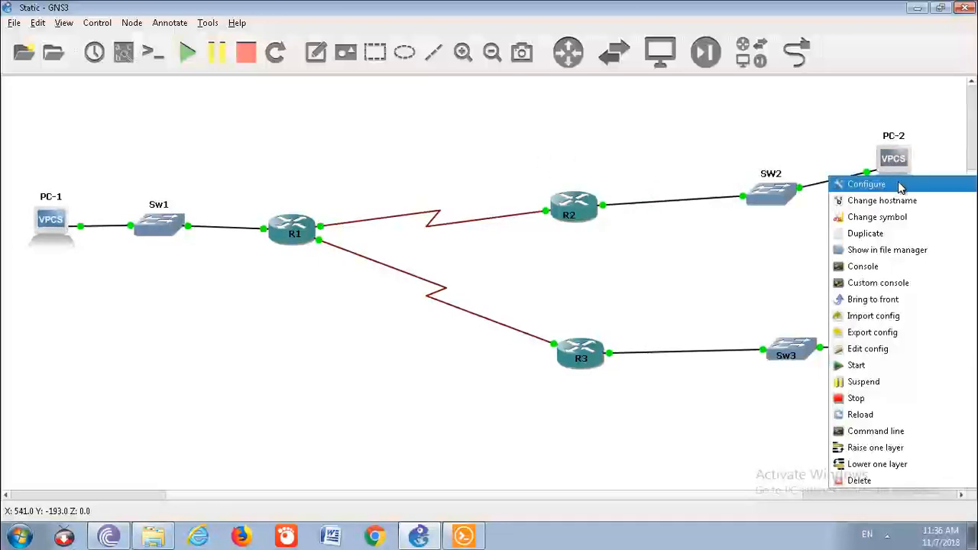
click(869, 269)
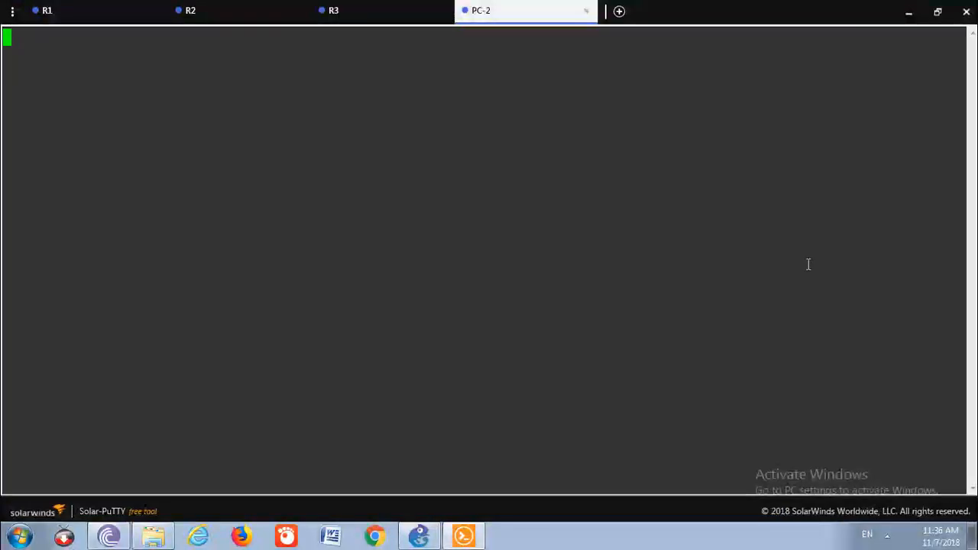
Bring up PC-2's command prompt with blank lines and return to the topology.
key(Return)
key(Return)
key(Return)
key(Return)
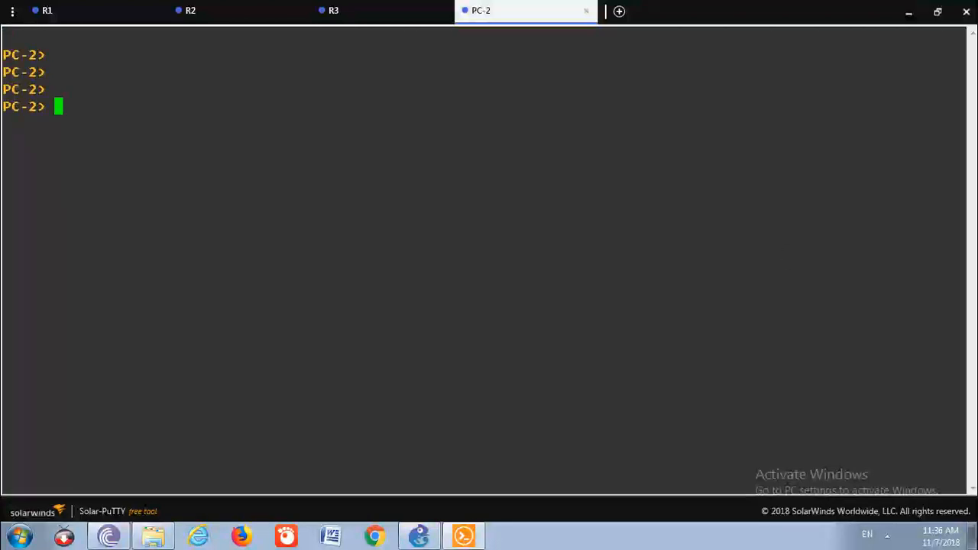
click(911, 12)
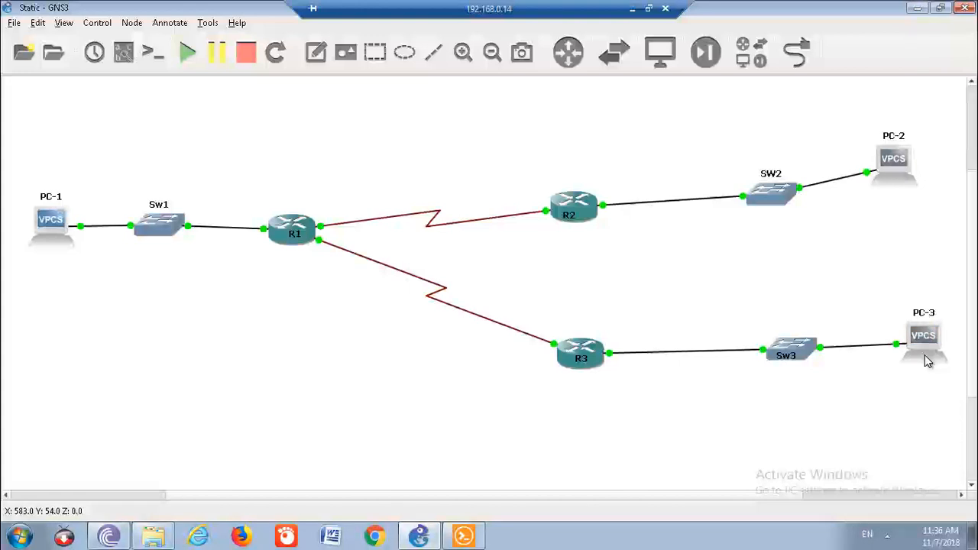
Open PC-3's console, bring up its command prompt with blank lines, and return to the topology.
right_click(926, 363)
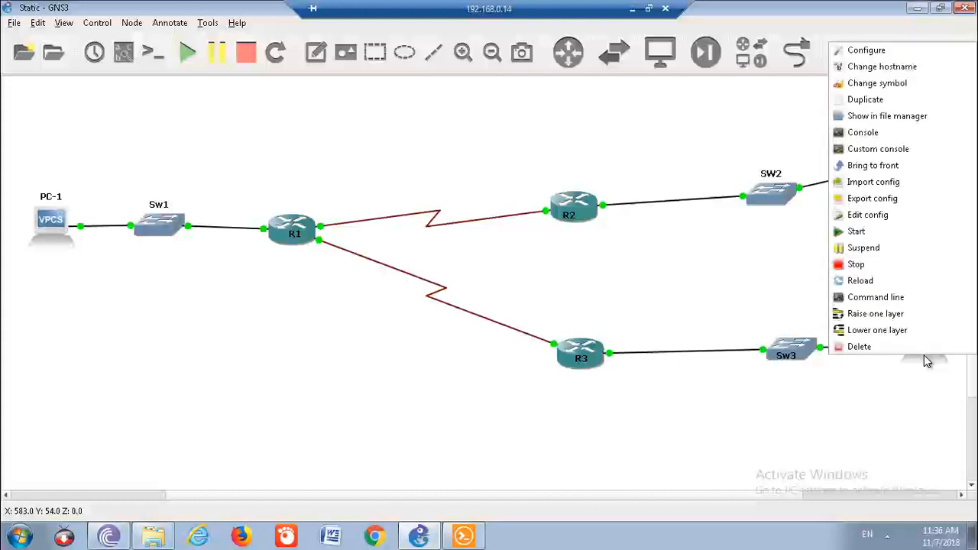
click(875, 138)
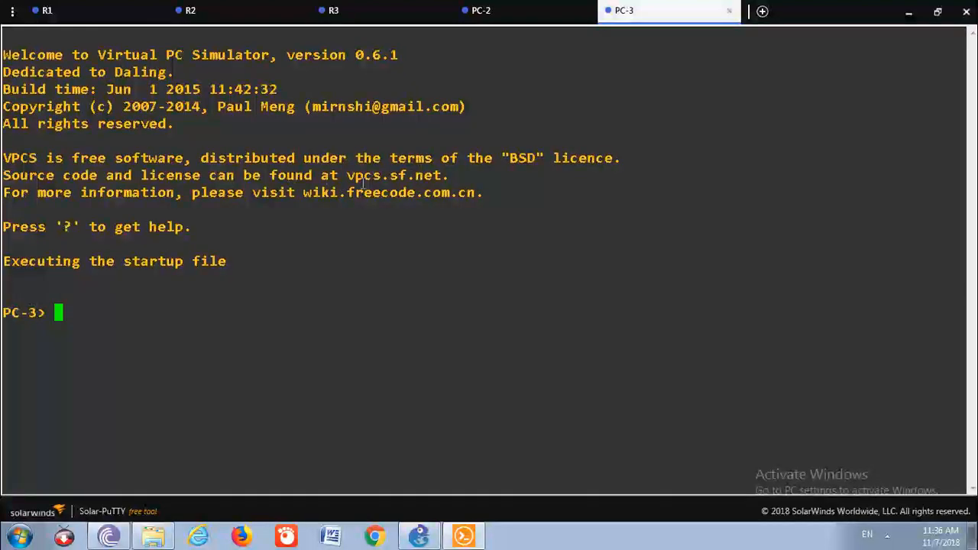
key(Return)
key(Return)
key(Return)
key(Return)
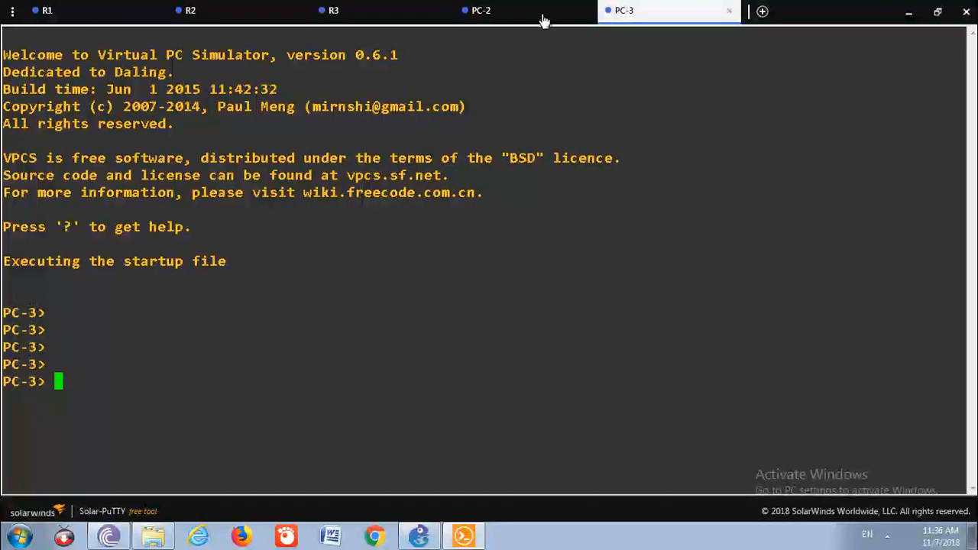
click(908, 11)
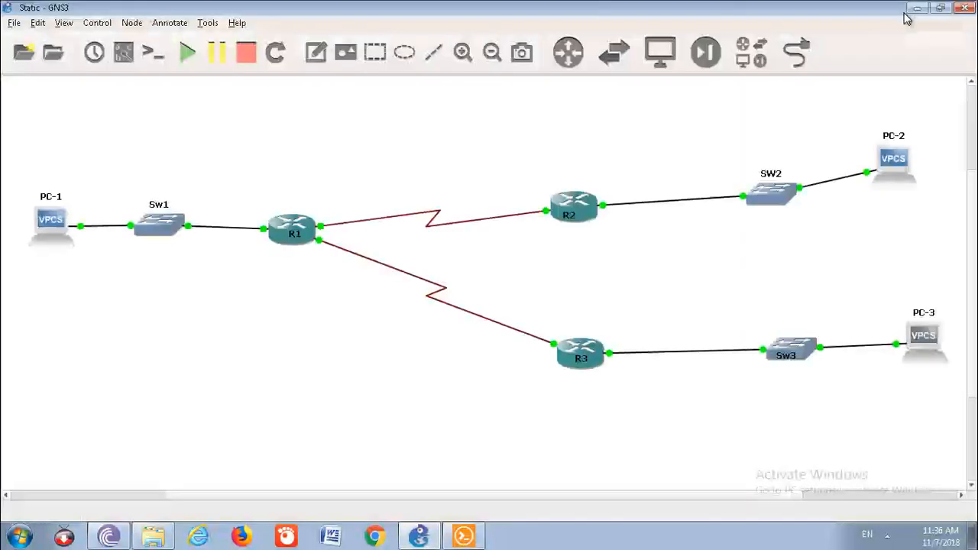
Restart the PC-1 node in the topology by stopping it and starting it again.
right_click(40, 232)
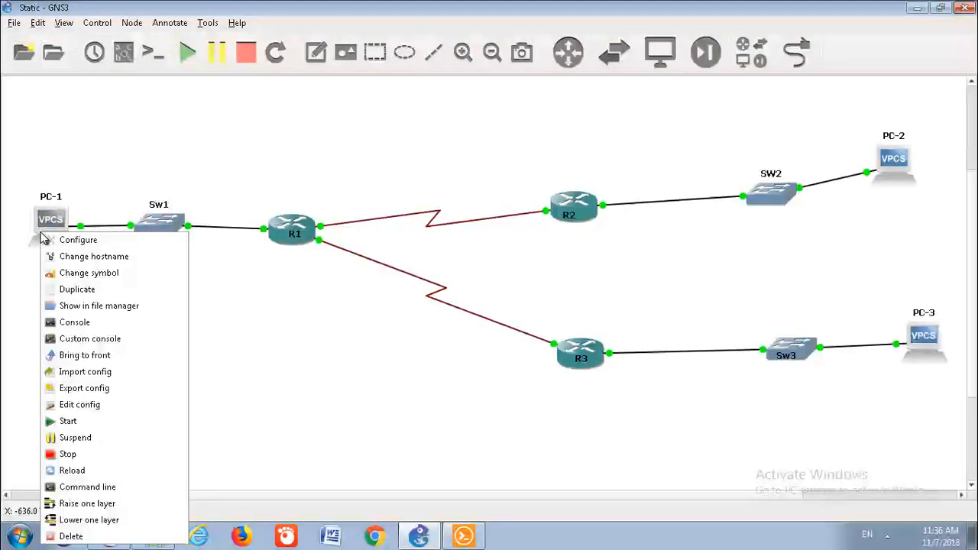
click(68, 456)
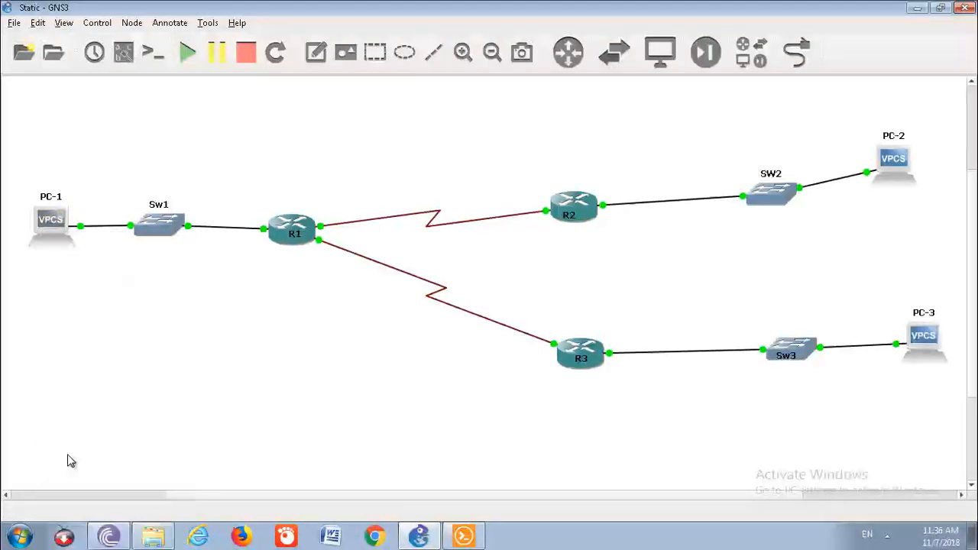
right_click(45, 235)
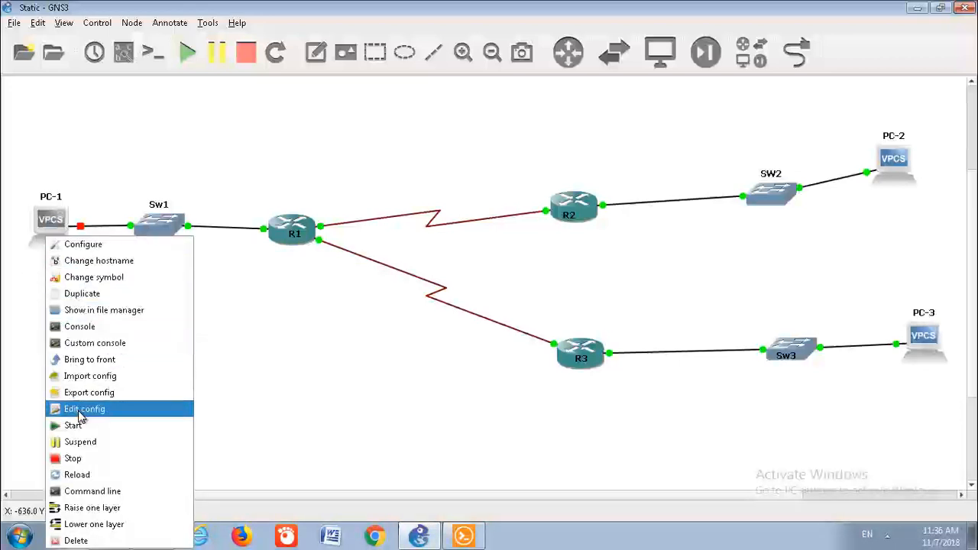
click(73, 428)
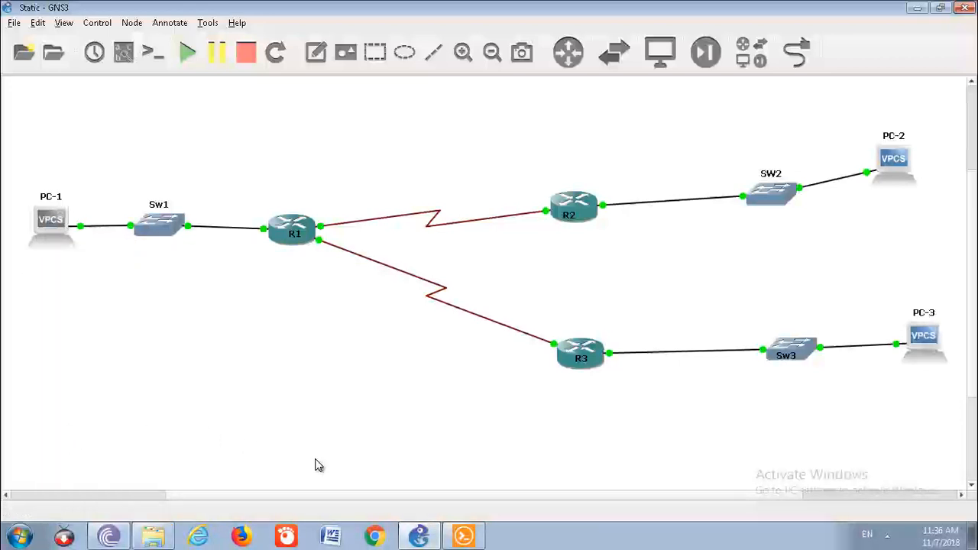
Open the restarted PC-1's console and bring up its command prompt with blank lines.
click(464, 535)
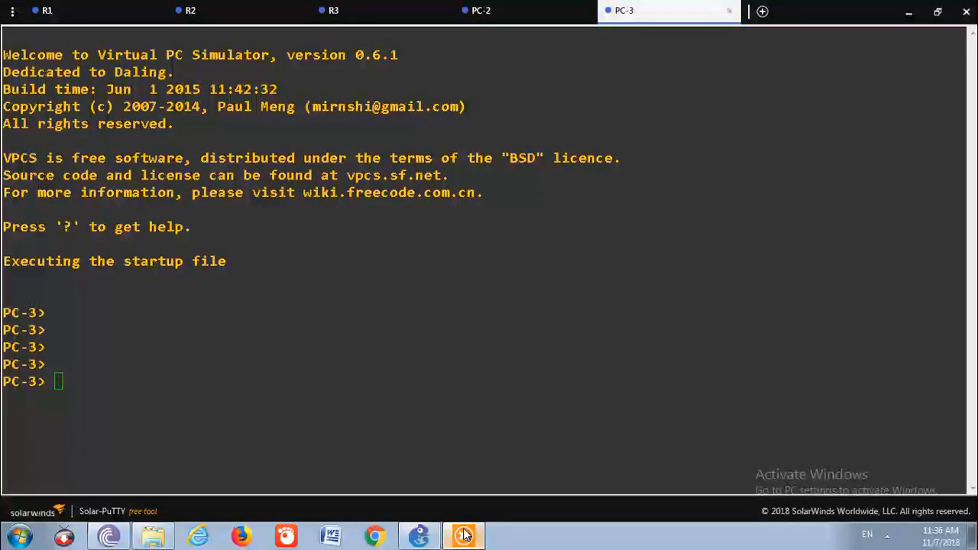
click(909, 13)
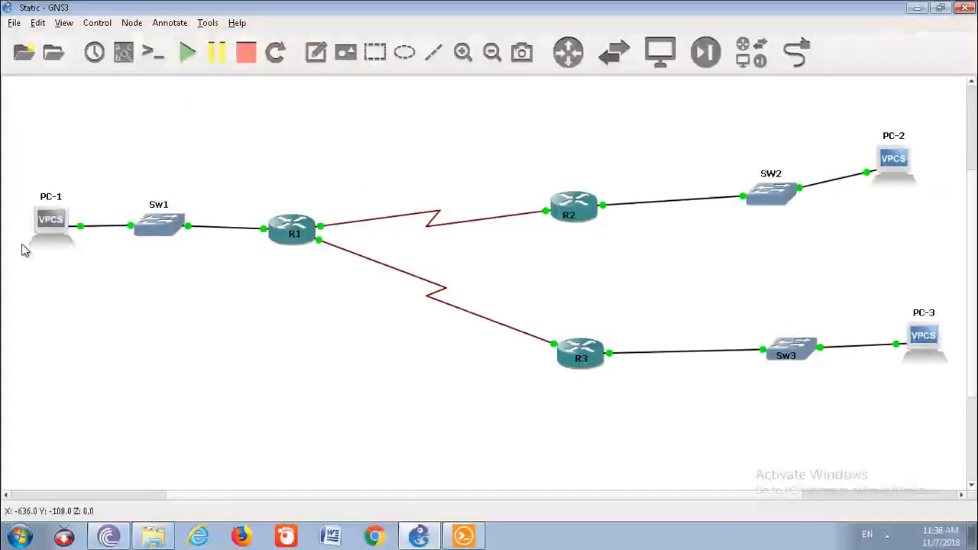
right_click(43, 229)
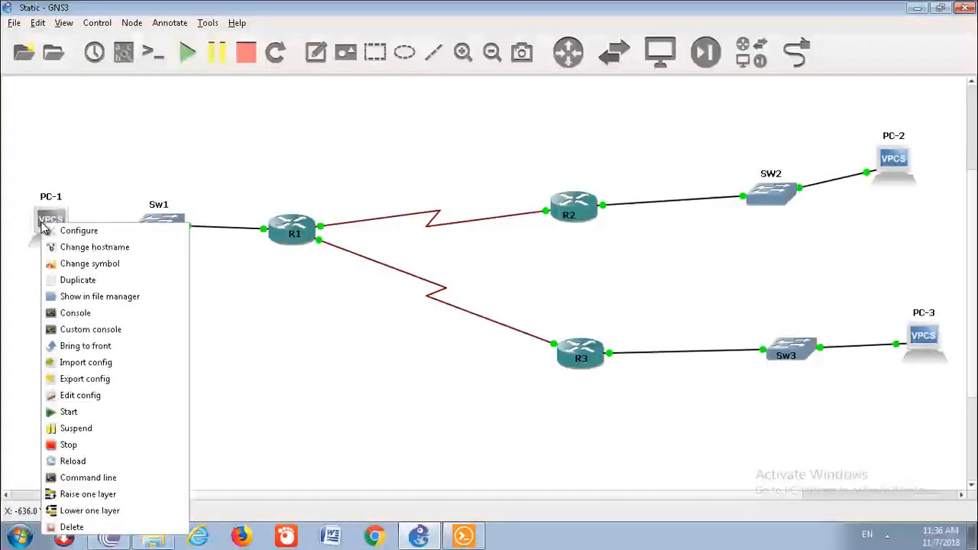
click(83, 313)
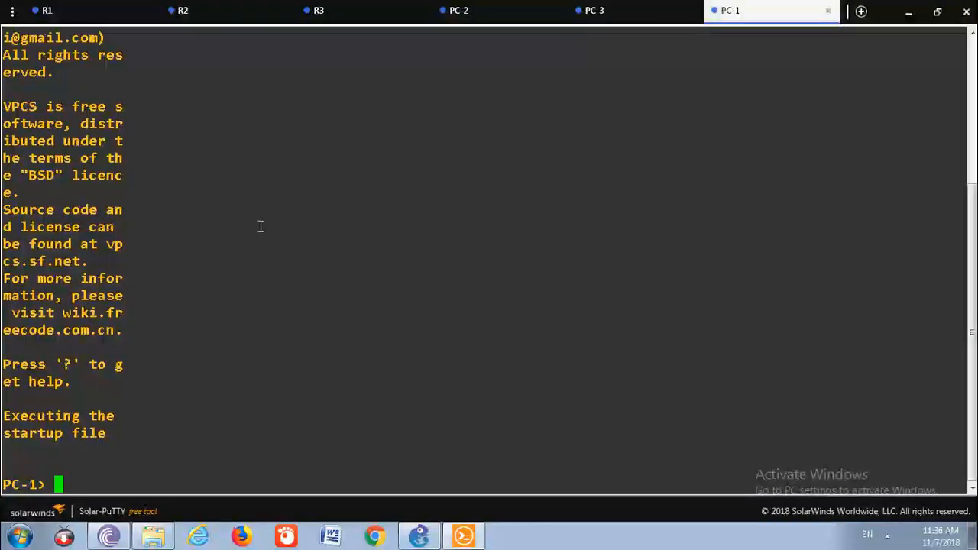
key(Return)
key(Return)
key(Return)
key(Return)
key(Return)
key(Return)
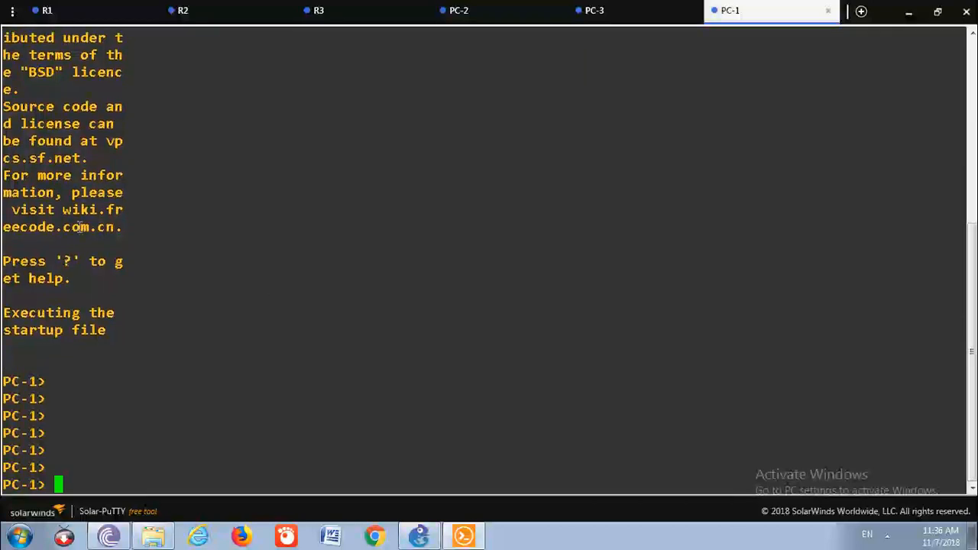
Look over the VPCS startup text in the PC-1 and PC-3 consoles, and minimize the remote desktop session.
scroll(91, 241, up, 7)
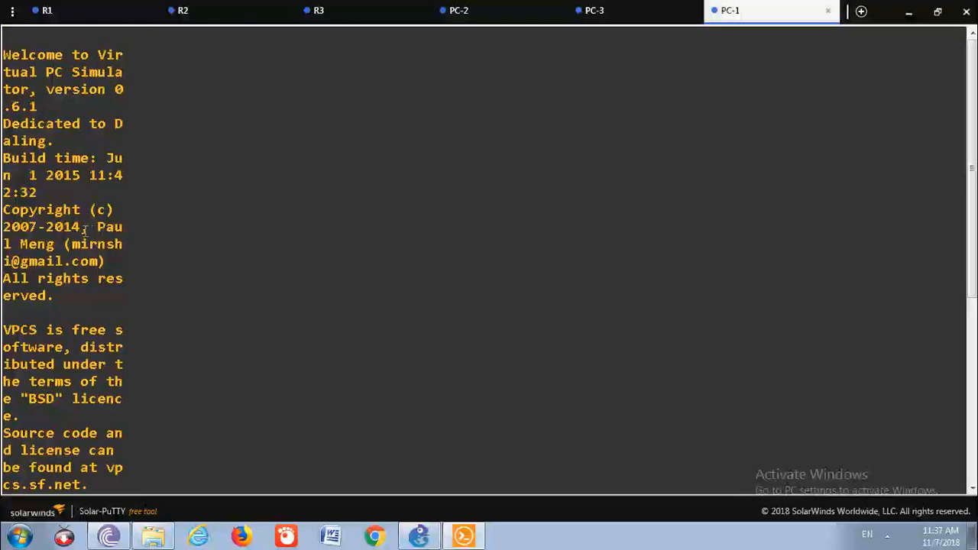
drag(55, 243, 74, 228)
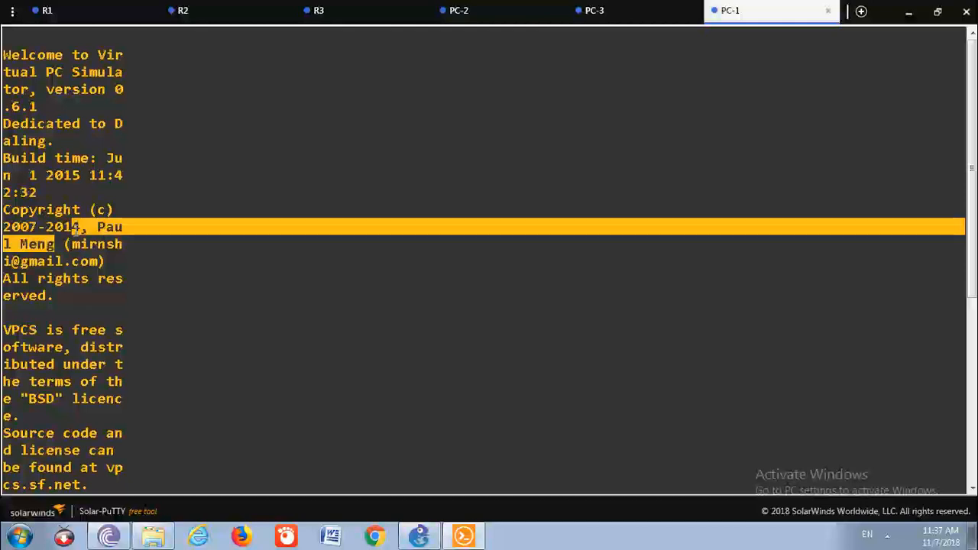
click(611, 17)
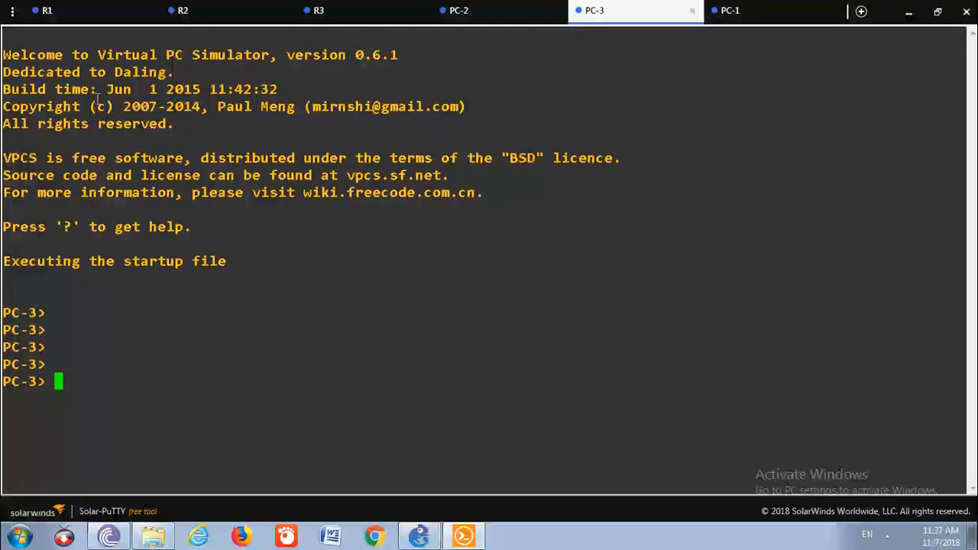
drag(172, 55, 379, 57)
drag(229, 119, 299, 105)
click(221, 174)
drag(501, 159, 608, 159)
click(634, 177)
mouse_move(620, 4)
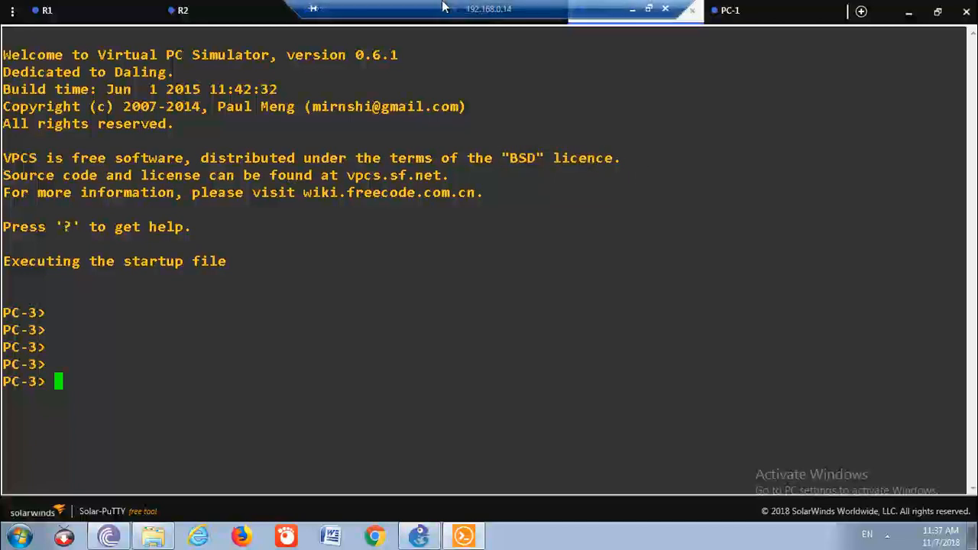
click(633, 14)
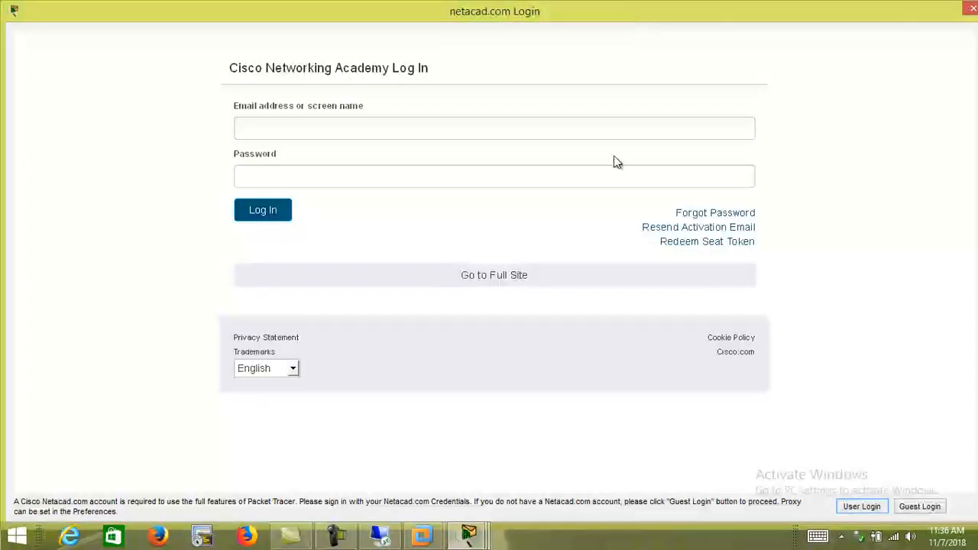
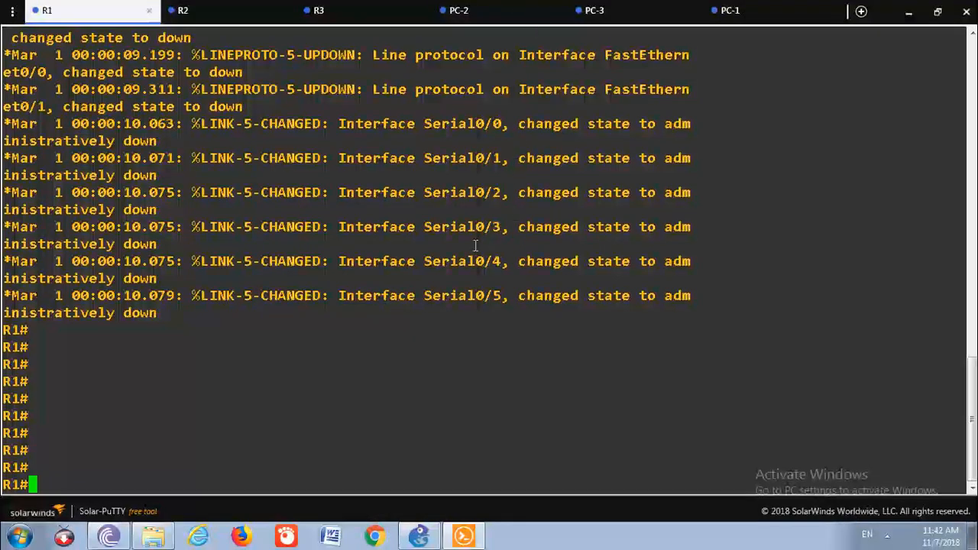
In R1's configuration mode, assign interface f0/0 the IP address 192.168.1.1 with subnet mask 255.255.255.224.
text(conf t)
key(Return)
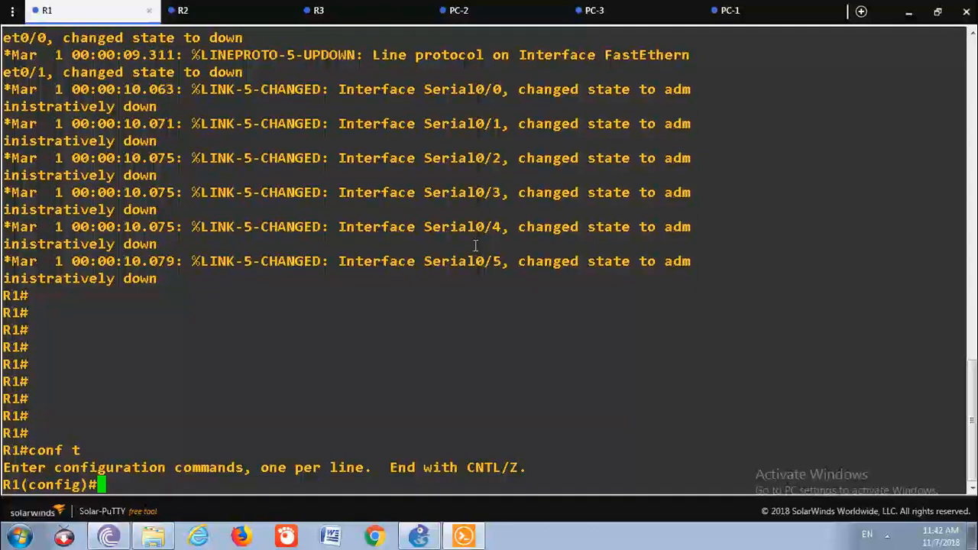
text(int f0)
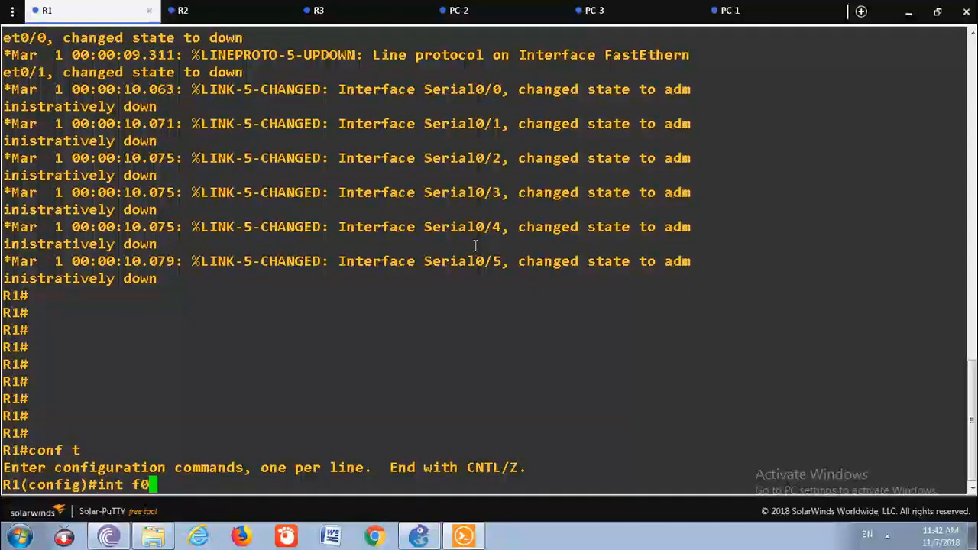
text(/0)
key(Return)
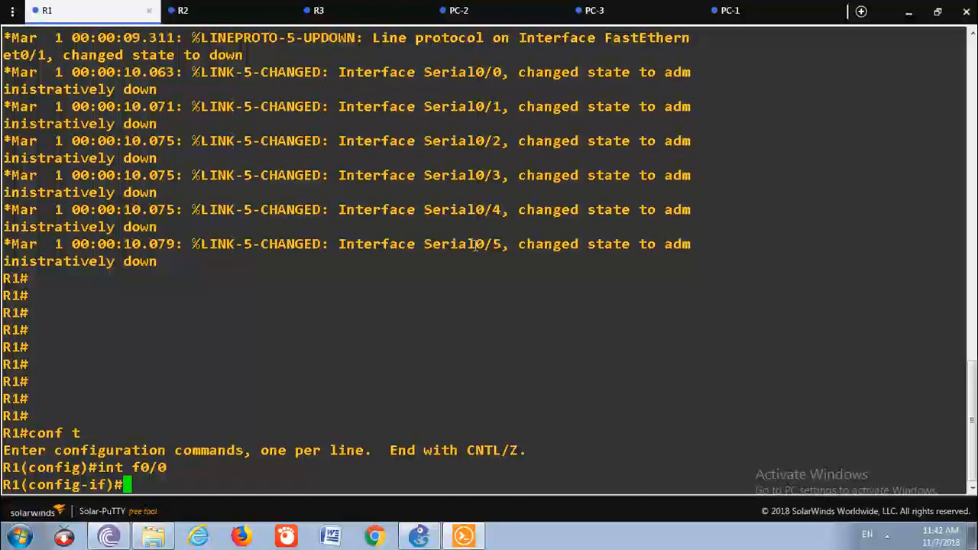
text(ip add )
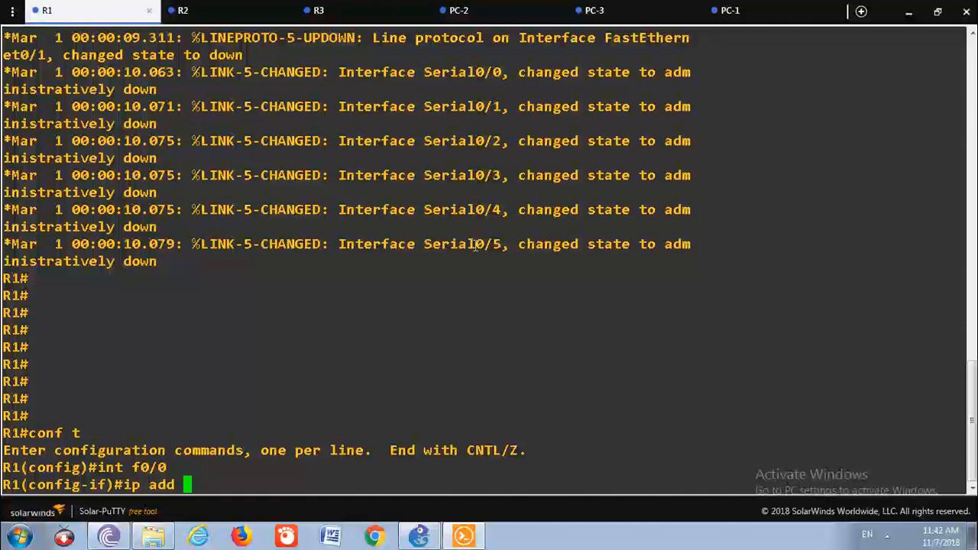
text(192.16)
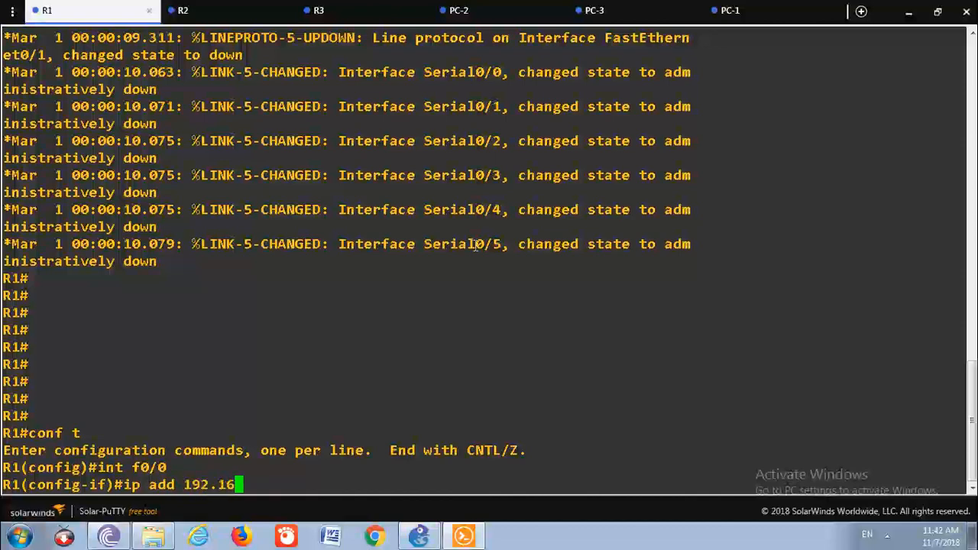
text(8.1.1 255.255.255)
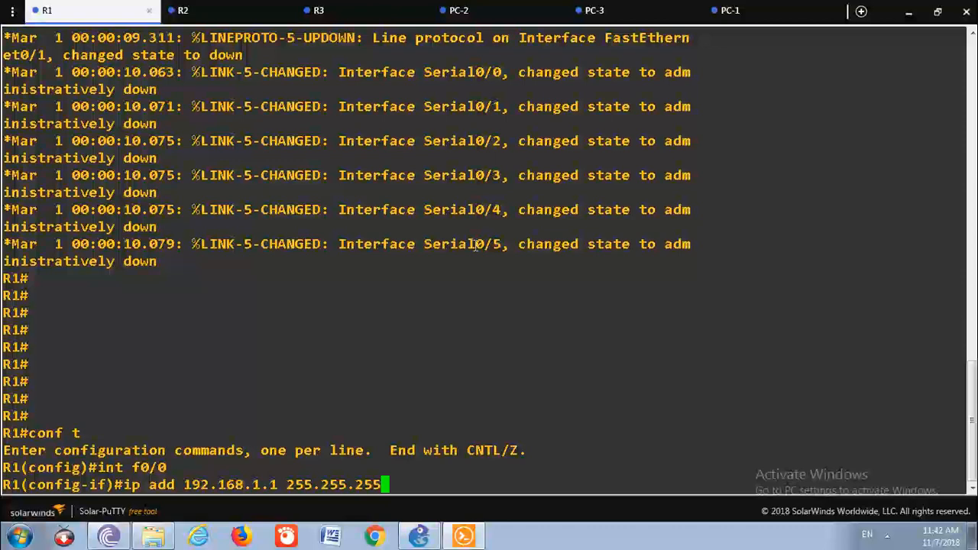
text(.224)
key(Return)
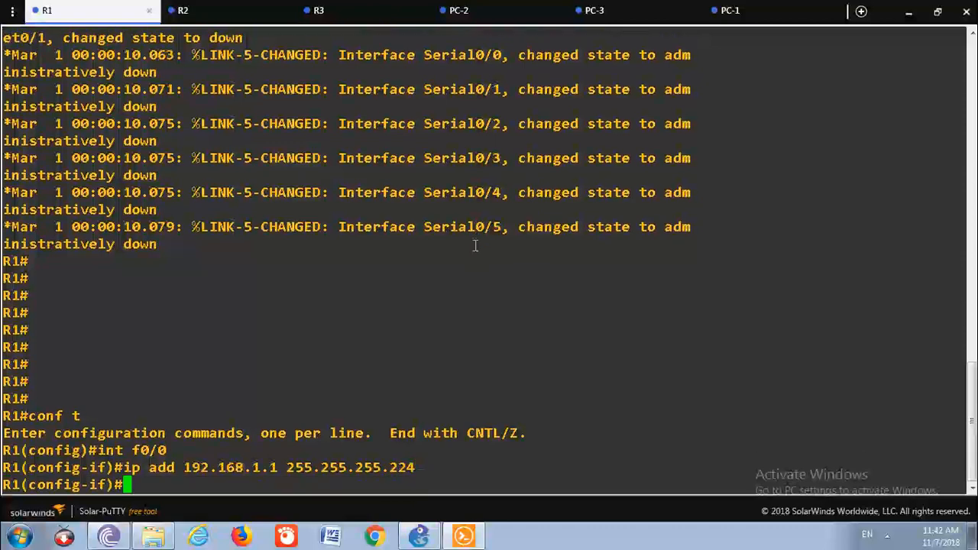
Enable R1's f0/0 interface with no shutdown and get back to a clean configuration prompt.
text(no shut)
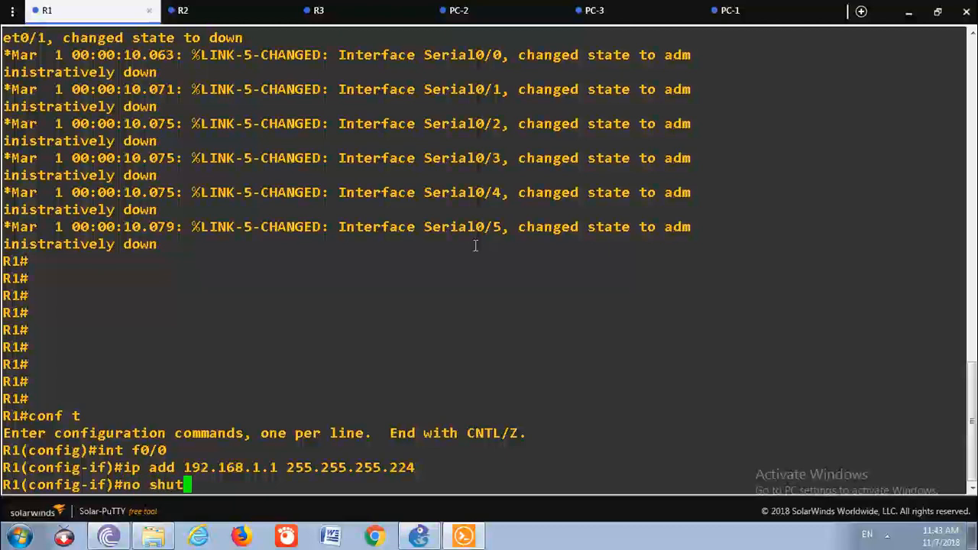
key(Tab)
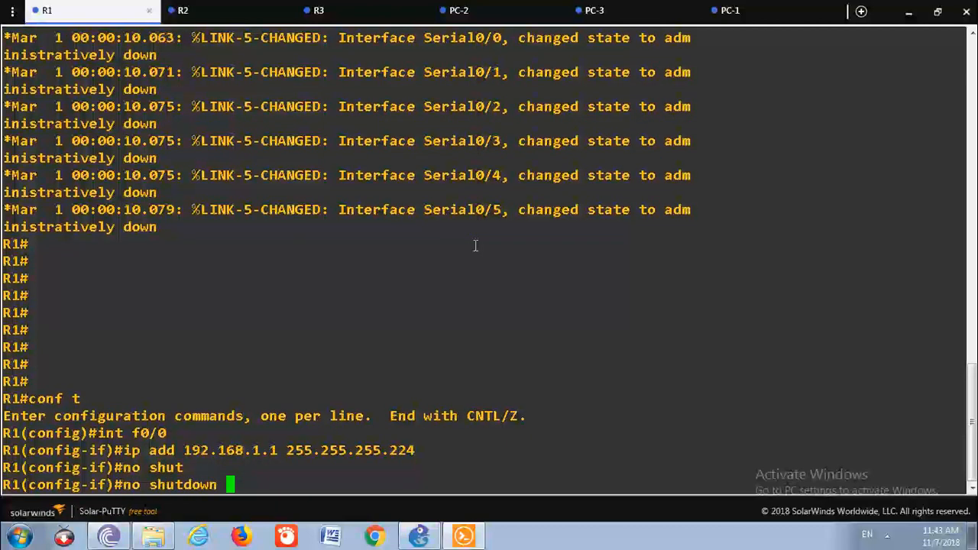
key(Return)
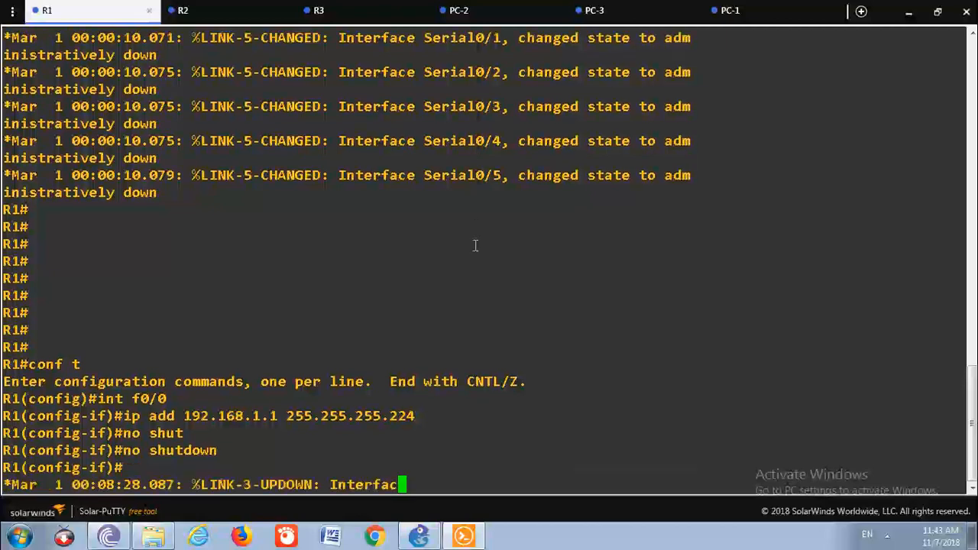
key(Return)
key(Return)
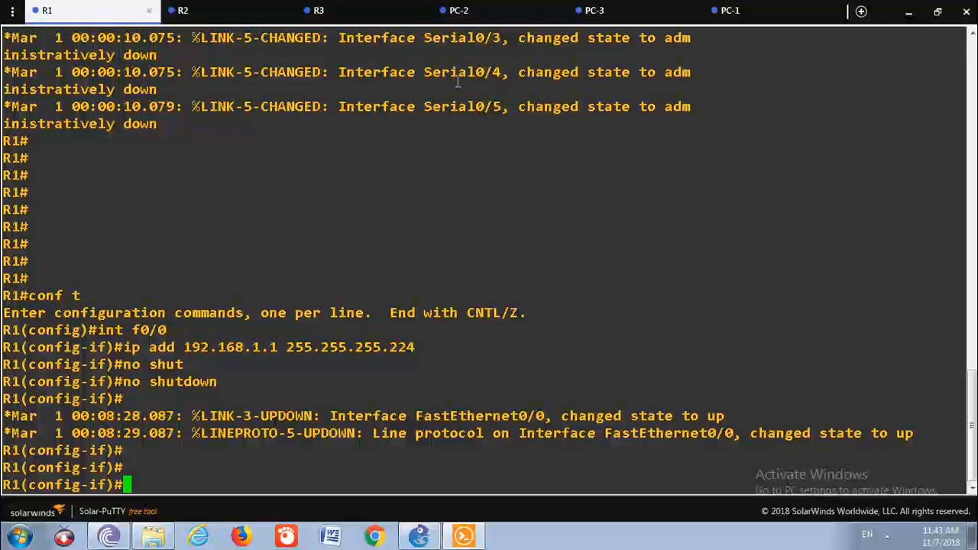
In PC-1's console, assign the host IP address 192.168.1.30 with gateway 192.168.1.1 and prefix length 27.
click(741, 13)
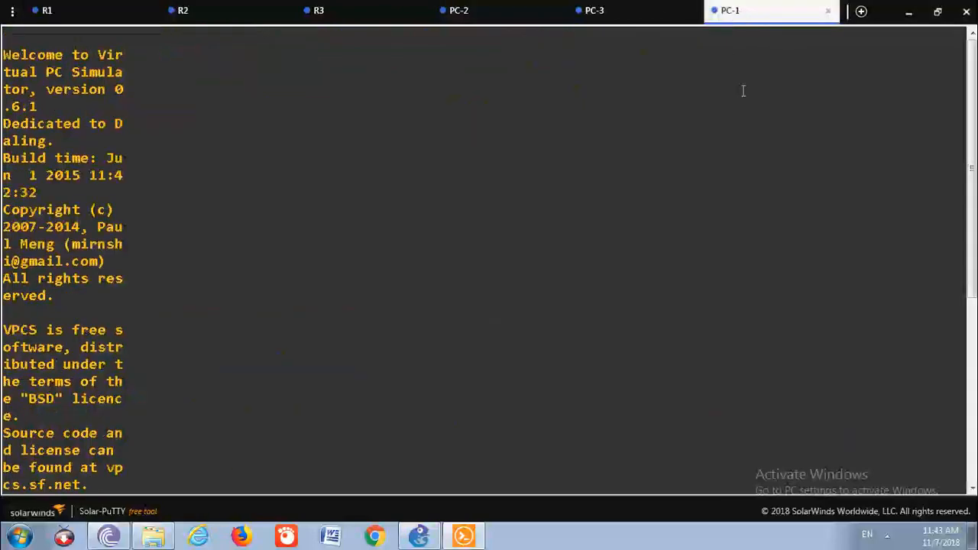
key(Return)
key(Return)
key(Return)
key(Return)
key(Return)
key(Return)
key(Return)
key(Return)
key(Return)
key(Return)
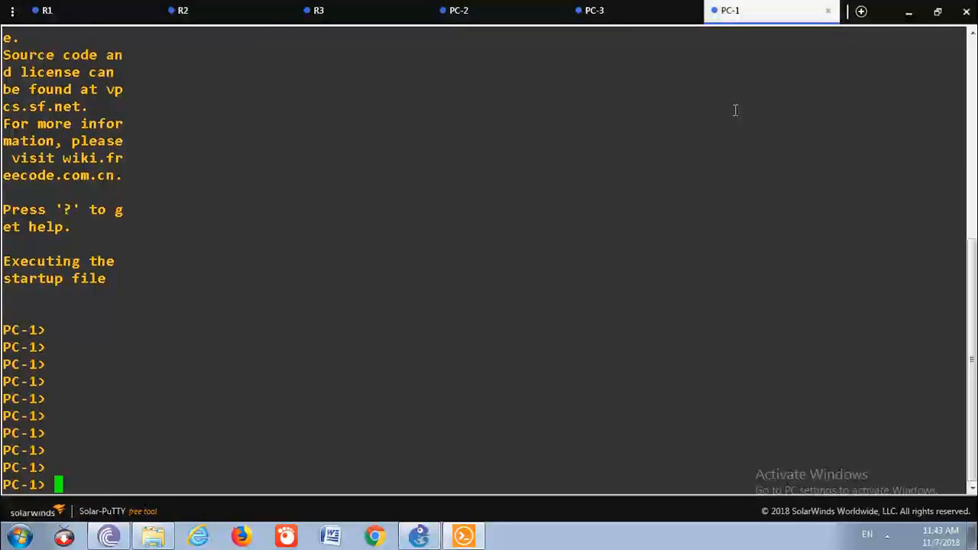
text(ip )
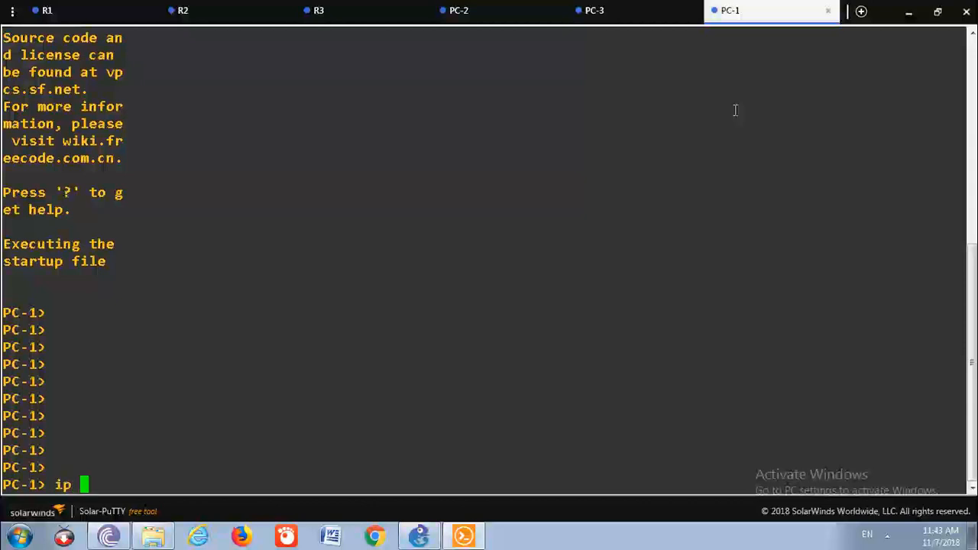
text(192.168)
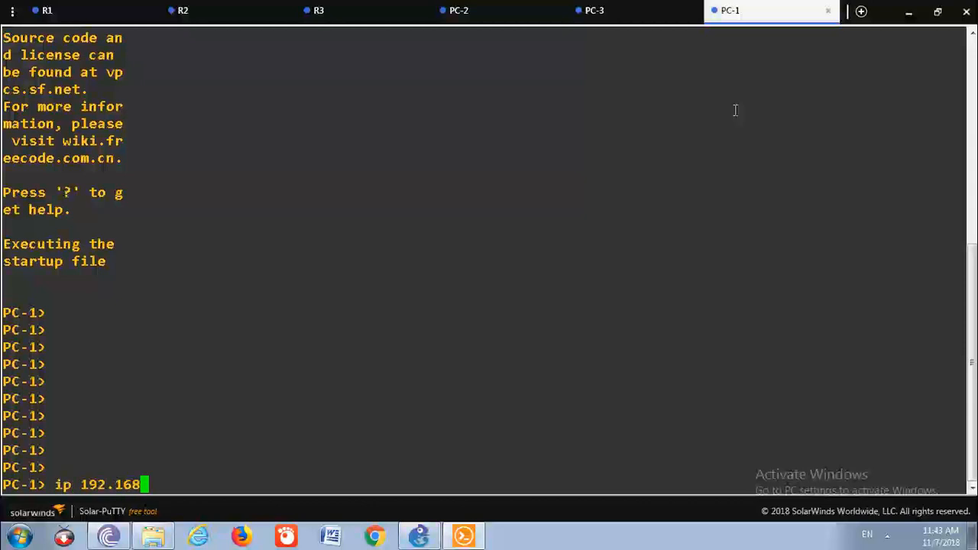
text(.1.30)
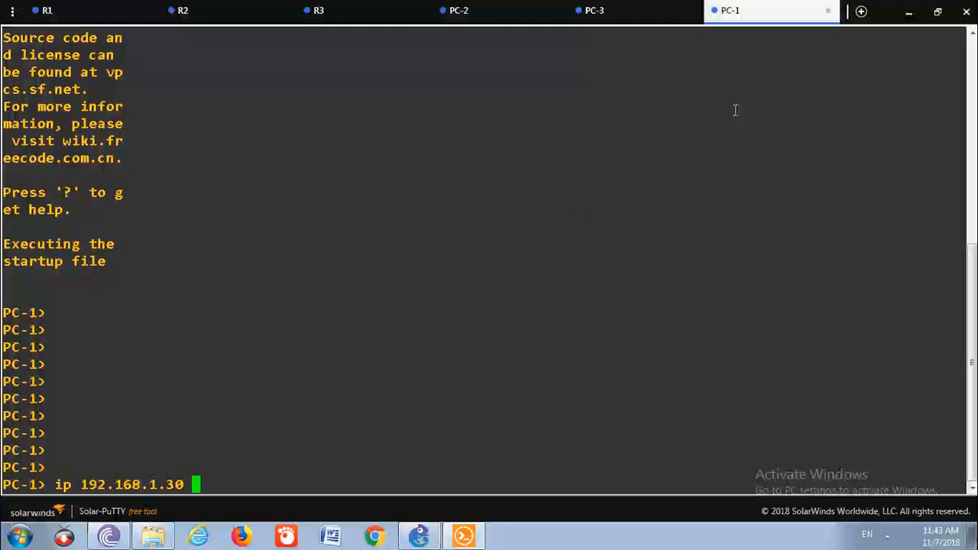
text( 192.168)
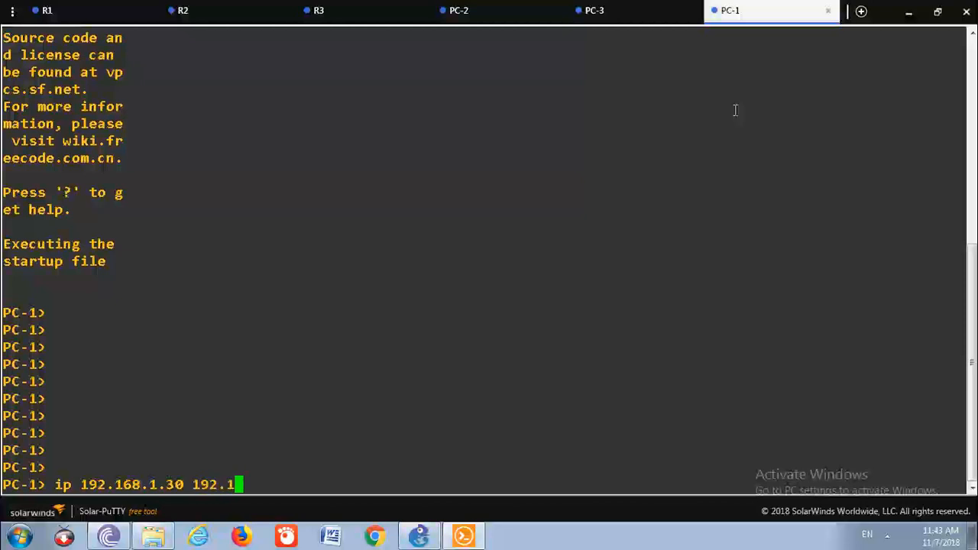
text(.1.1)
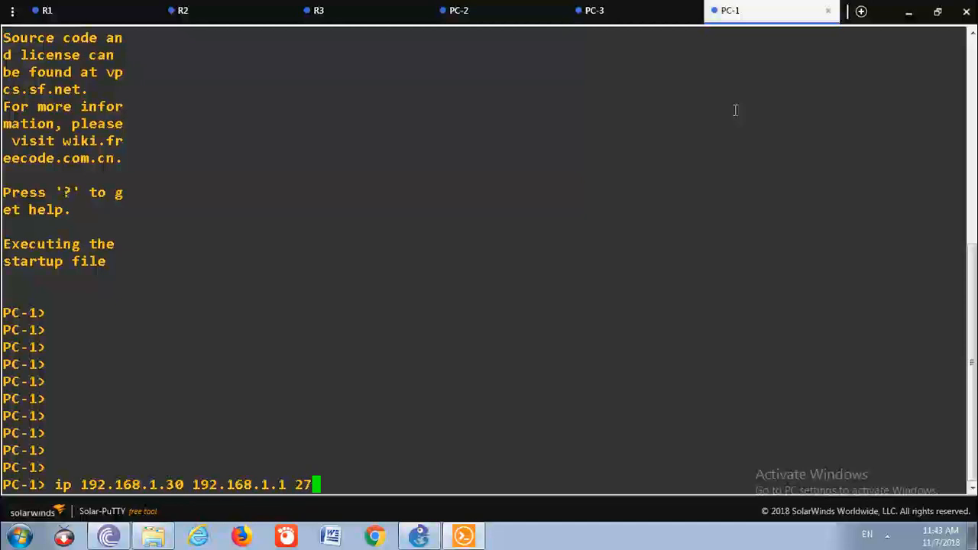
key(Return)
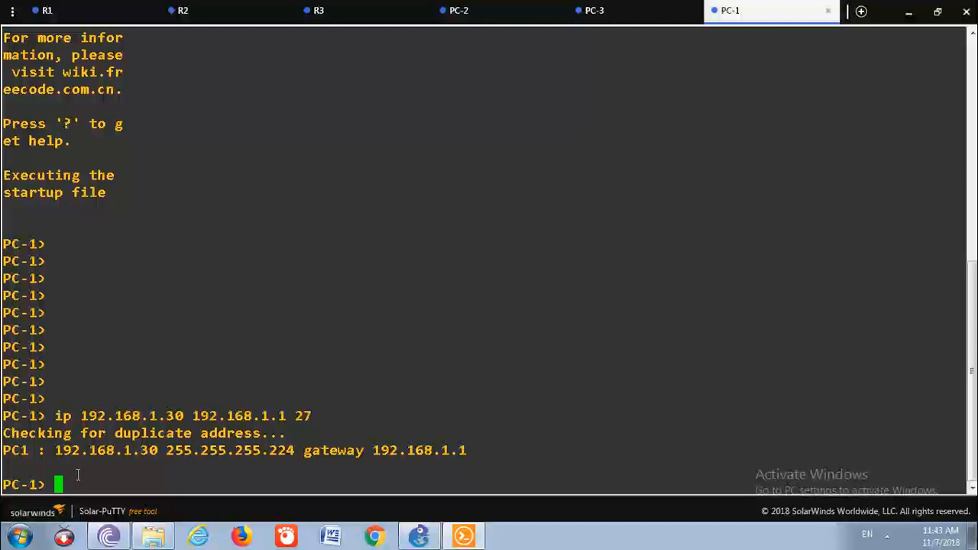
Review PC-1's new address line, then list its settings with the show command and look at the MAC address.
drag(73, 453, 316, 443)
click(386, 441)
key(Return)
key(Return)
key(Return)
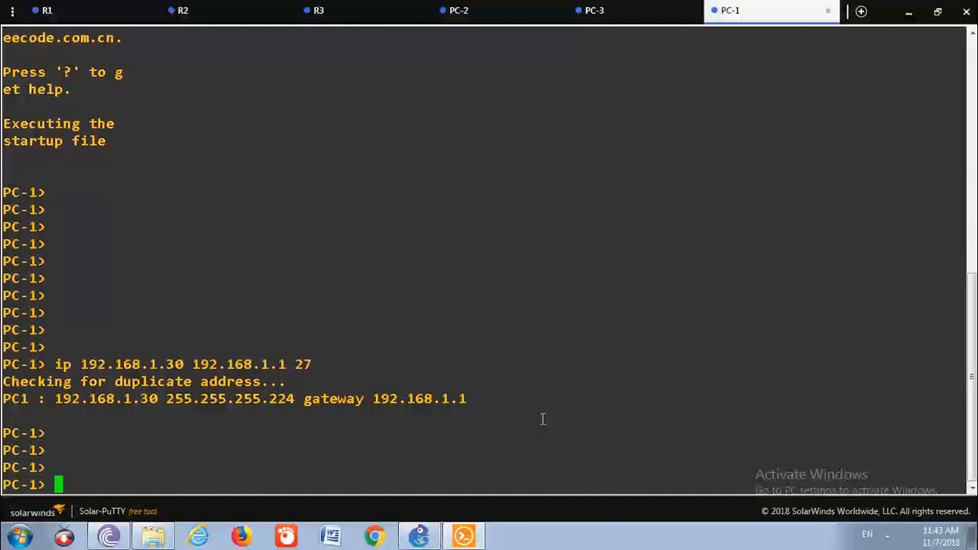
text(show)
key(Return)
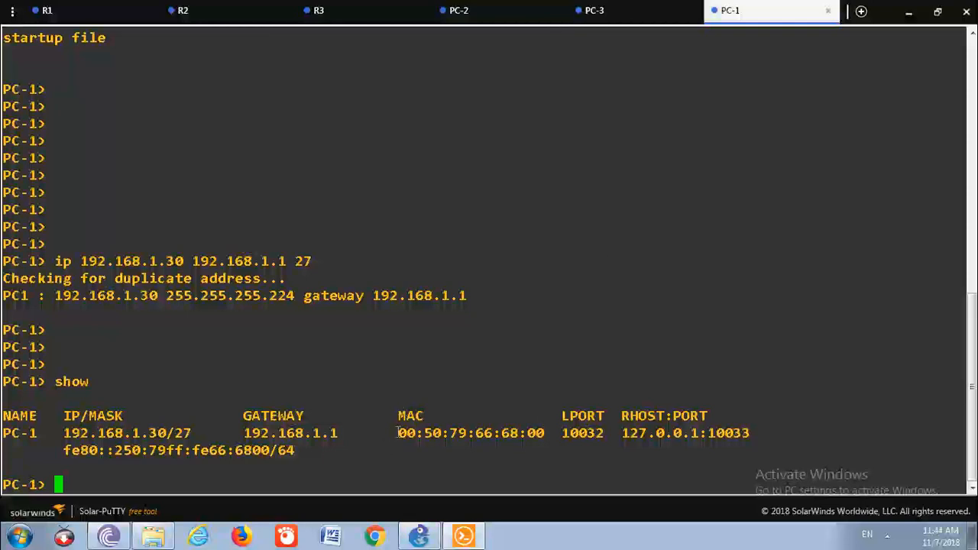
drag(399, 434, 548, 434)
click(562, 434)
Ping the gateway 192.168.1.1 from PC-1 and examine the line for the first echo request.
text(pi)
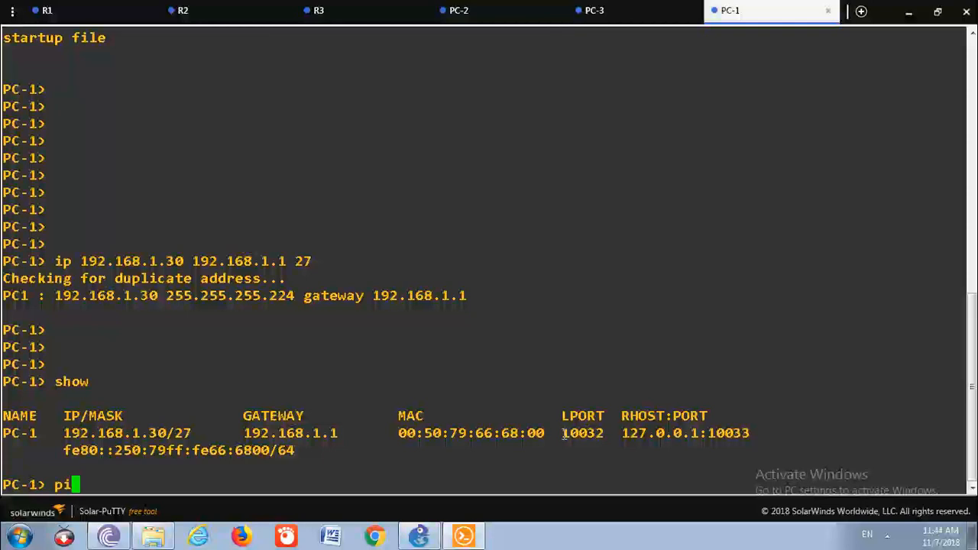
text(ng 192)
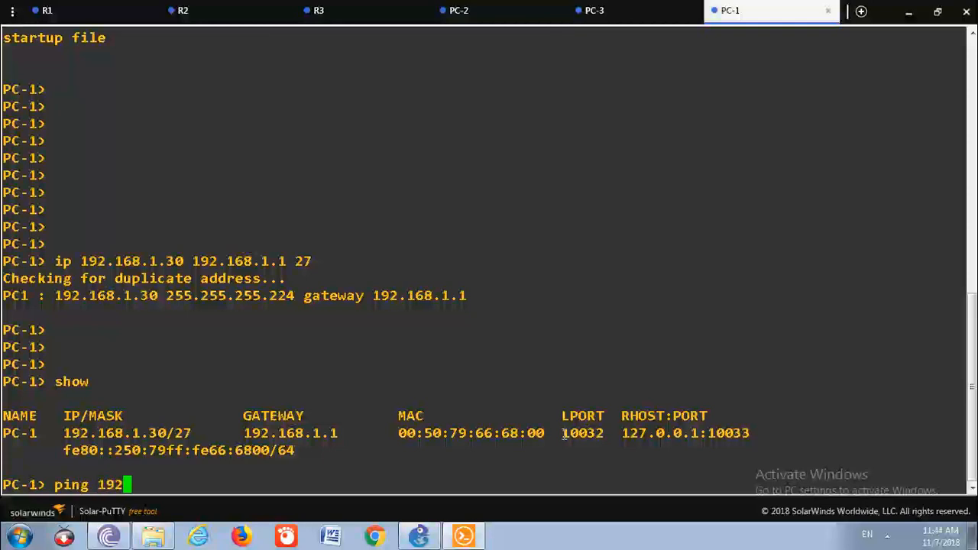
text(.16)
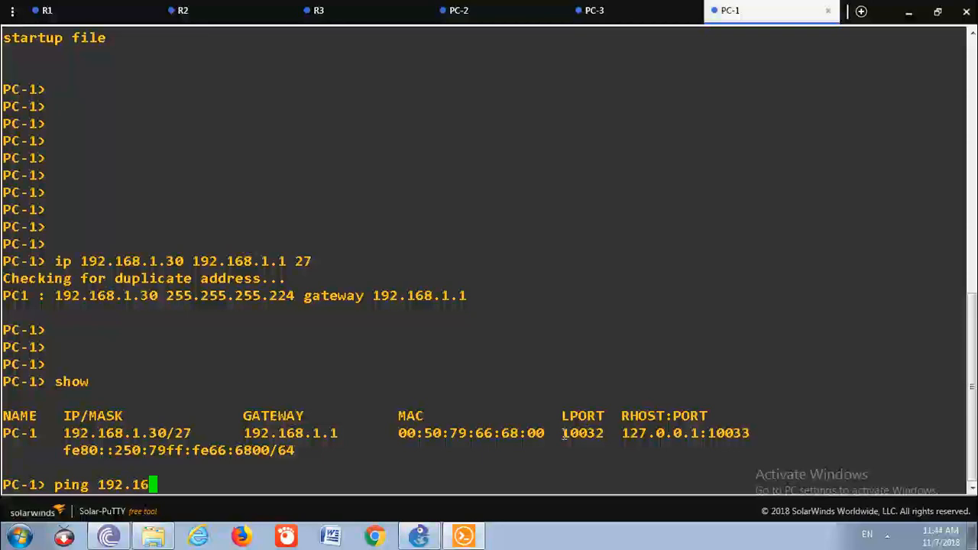
text(8.1.1)
key(Return)
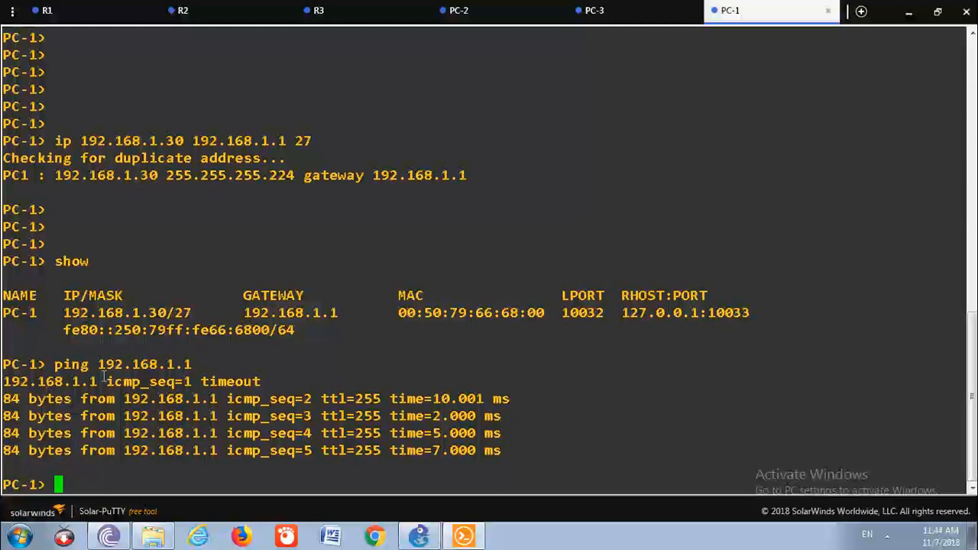
drag(100, 381, 280, 383)
click(280, 382)
Display PC-1's ARP table with show arp and compare its gateway entry with the ping replies.
text(sho)
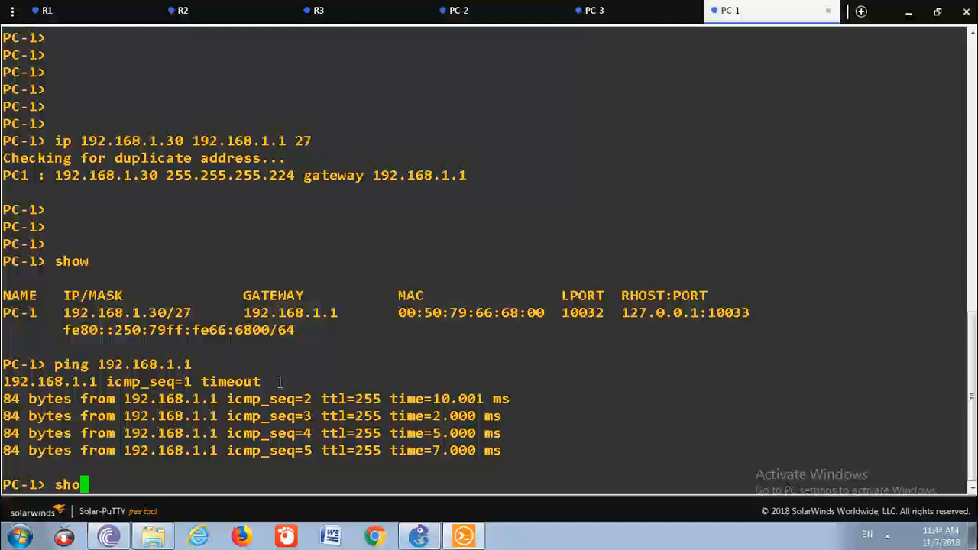
text(w arp)
key(Return)
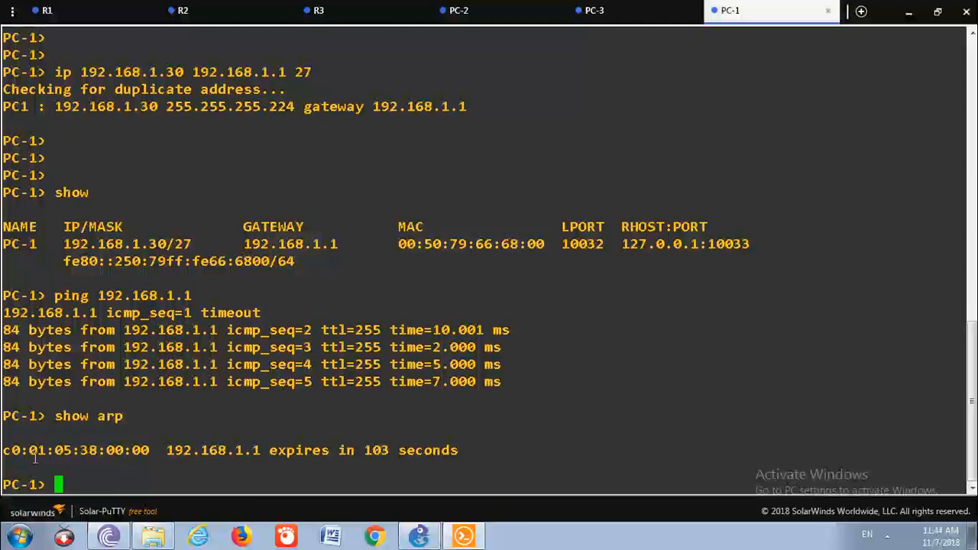
drag(32, 451, 258, 450)
click(258, 450)
drag(221, 331, 548, 381)
click(542, 383)
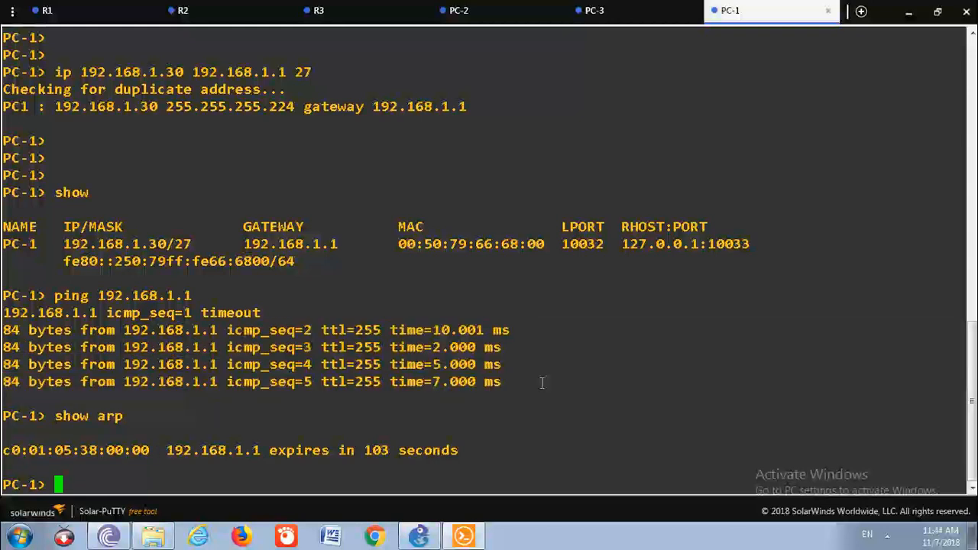
drag(202, 331, 519, 396)
click(521, 403)
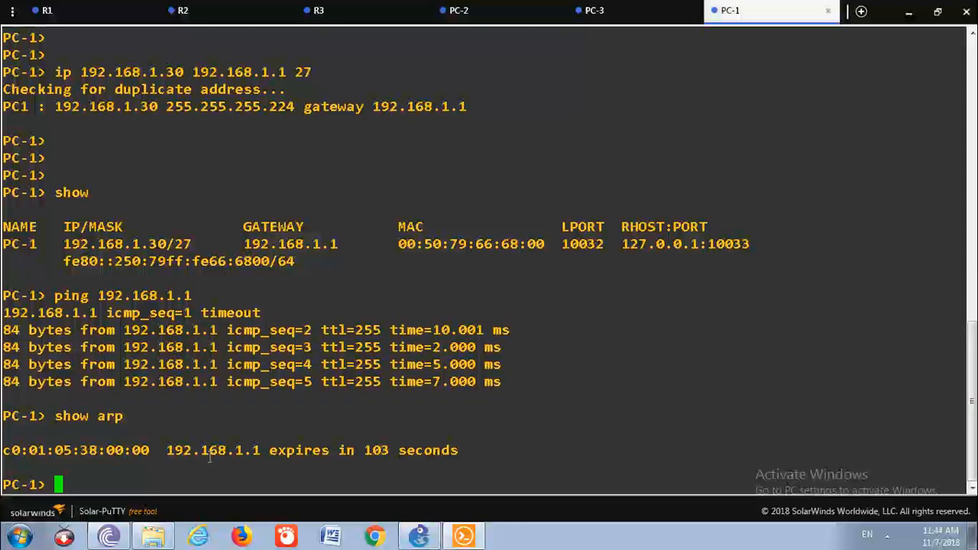
drag(167, 450, 266, 450)
click(266, 450)
In GNS3, start an Ethernet packet capture on the Sw1–R1 link as Sw1_Ethernet1_to_R1_FastEthernet00, with the capture visualization program enabled.
click(909, 13)
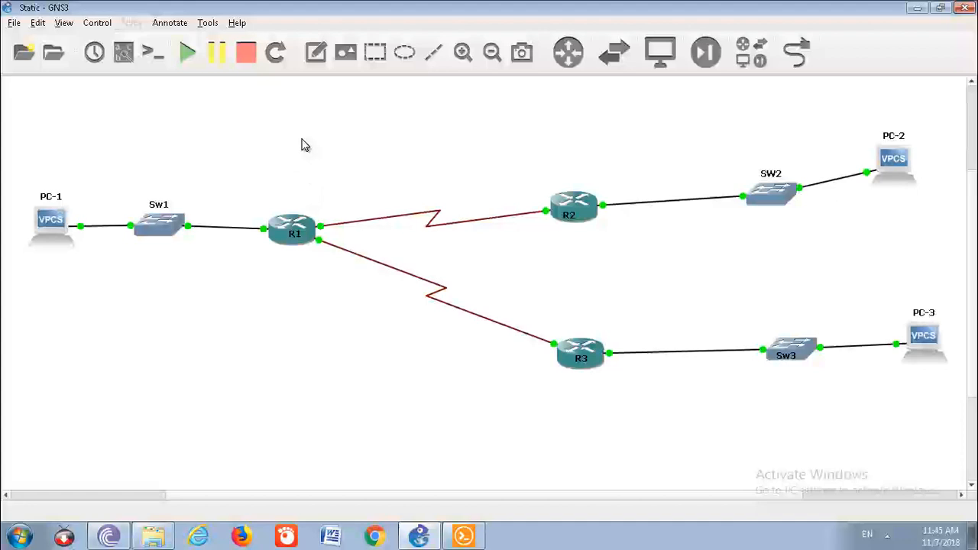
right_click(219, 229)
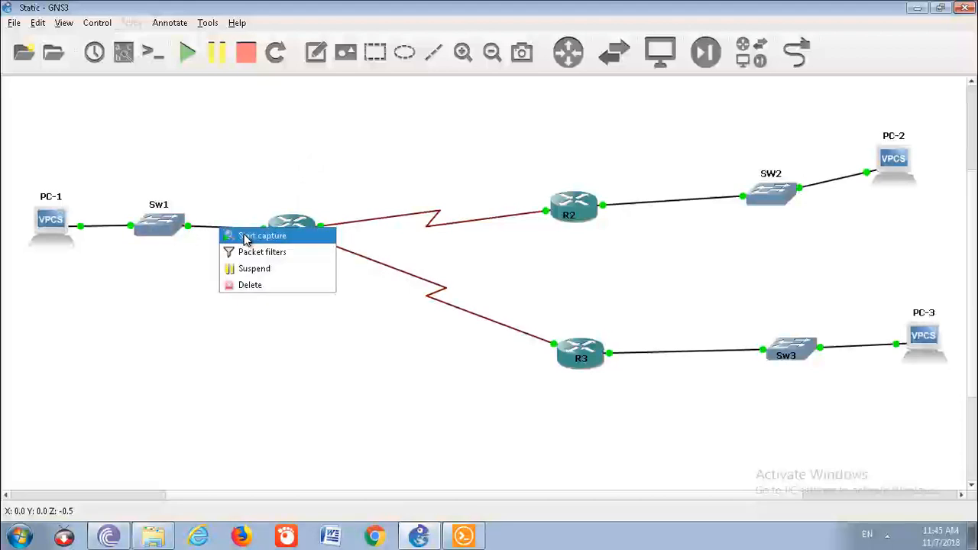
click(247, 239)
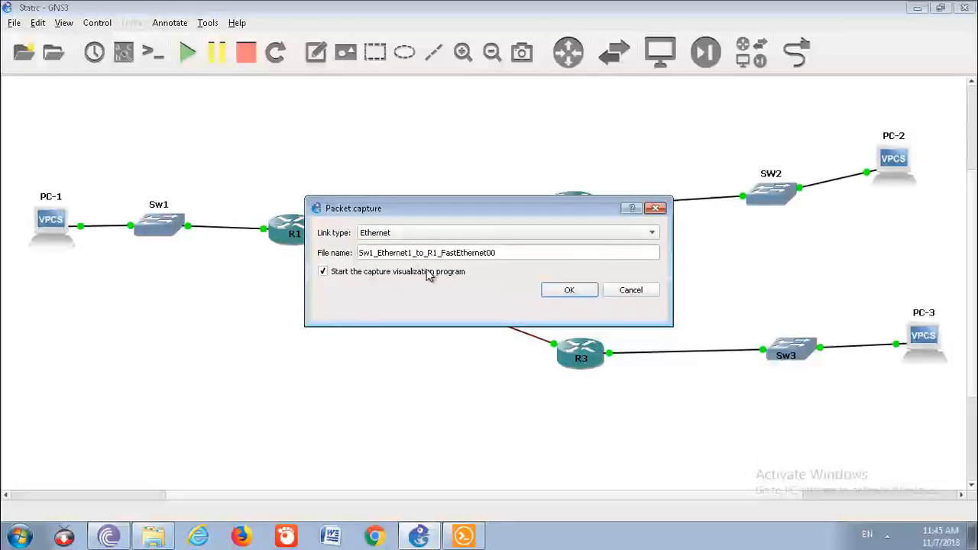
click(568, 291)
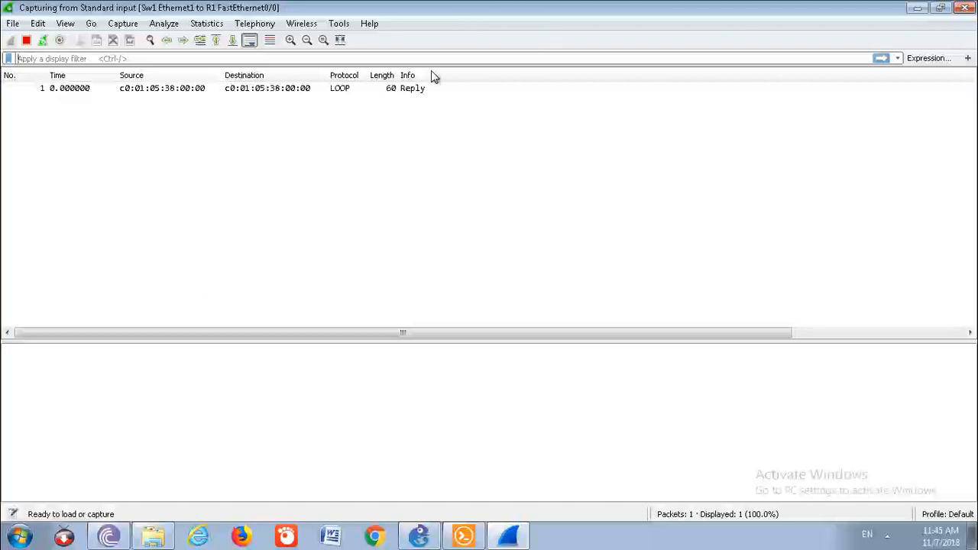
Switch to PC-1's console, display the ARP table again, and repeat the ping to 192.168.1.1.
click(463, 535)
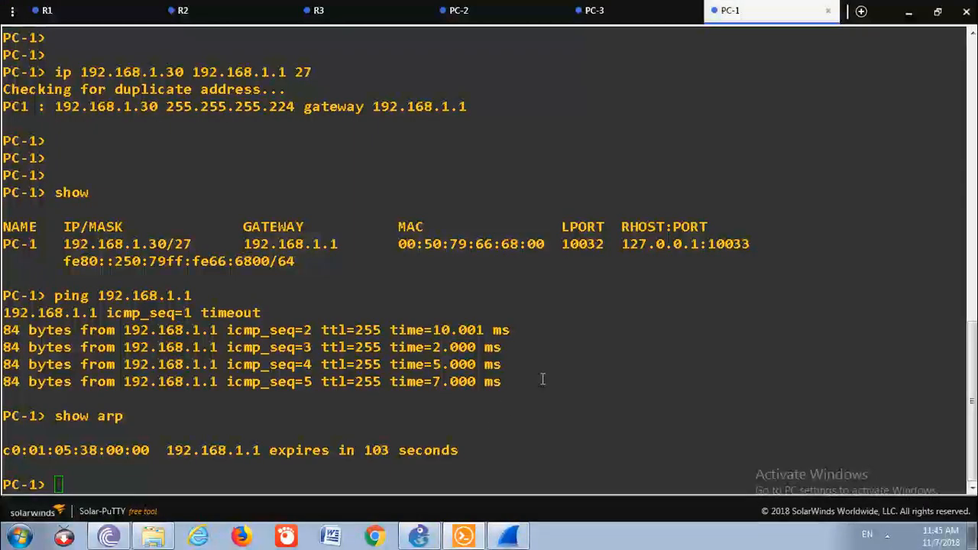
click(449, 364)
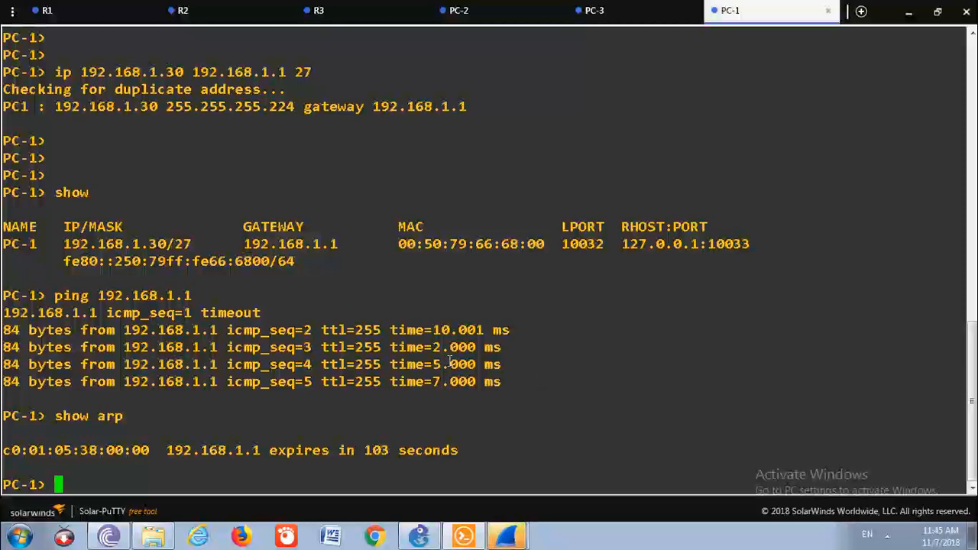
key(Up)
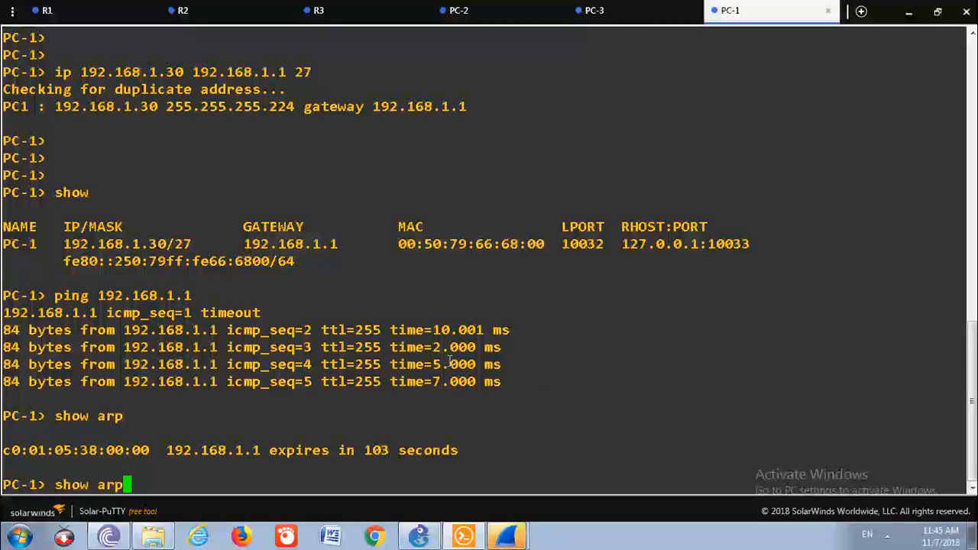
key(Return)
key(Up)
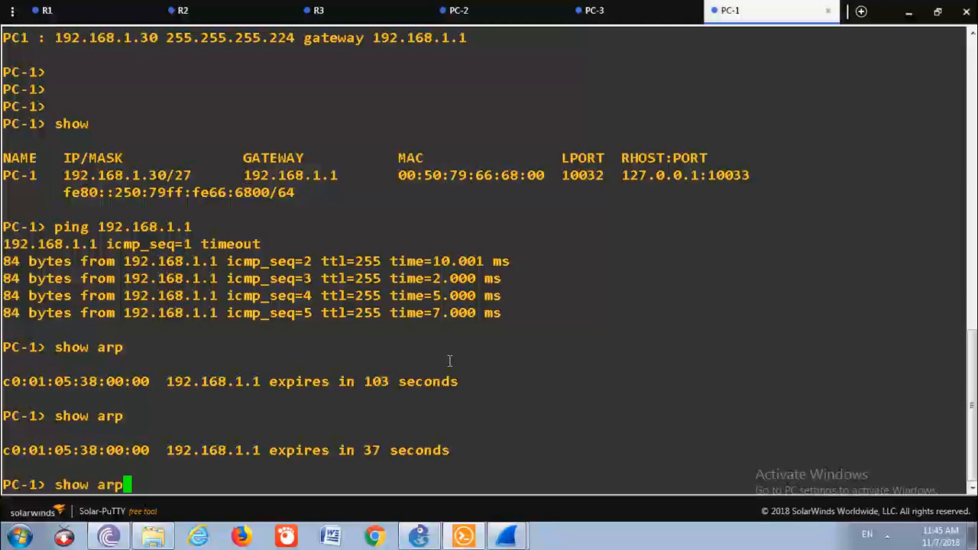
key(Up)
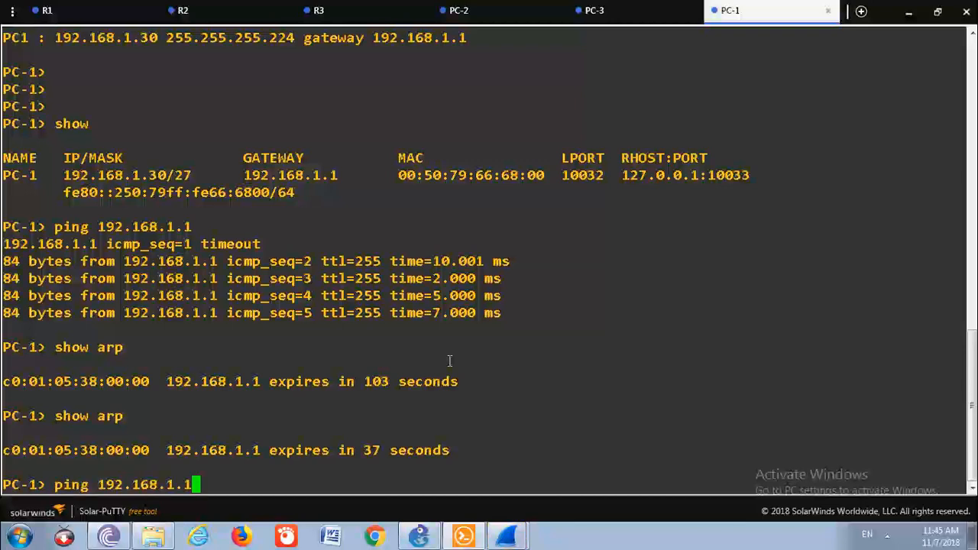
key(Return)
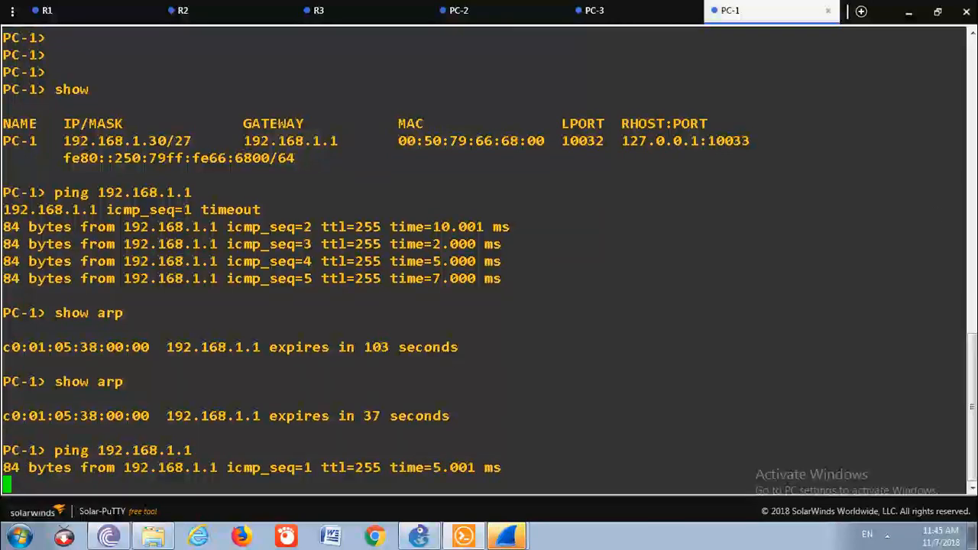
In Wireshark, postpone the software update and inspect the IPv4 and ICMP details of the first captured echo request.
click(909, 15)
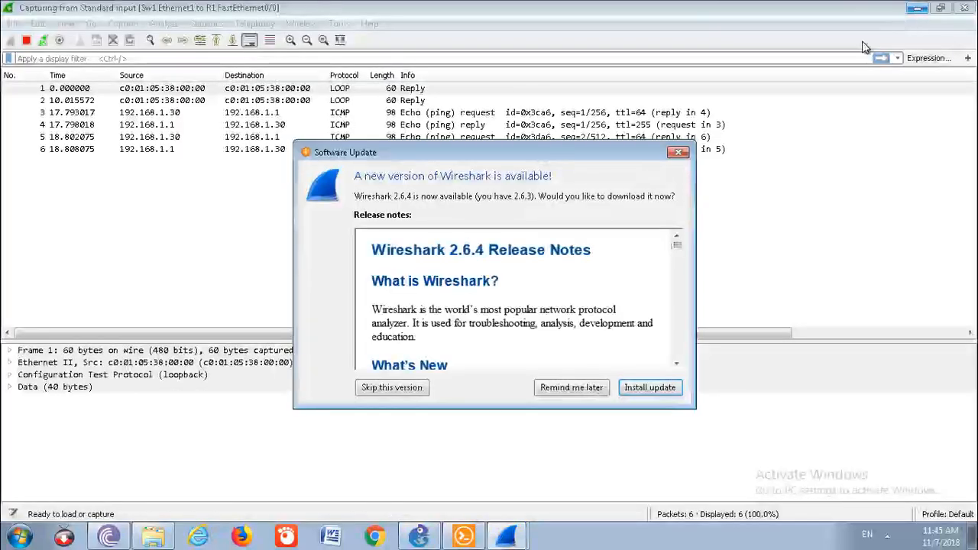
click(580, 390)
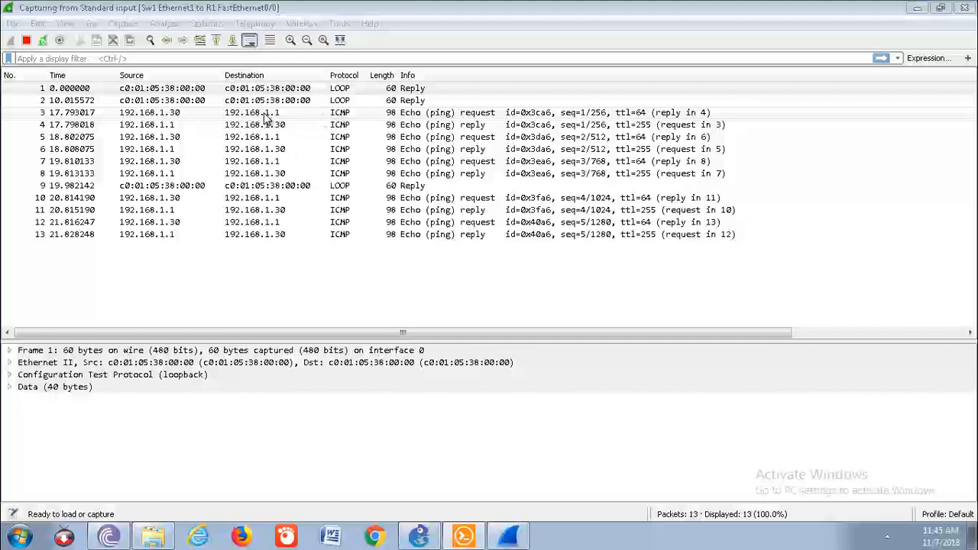
click(230, 115)
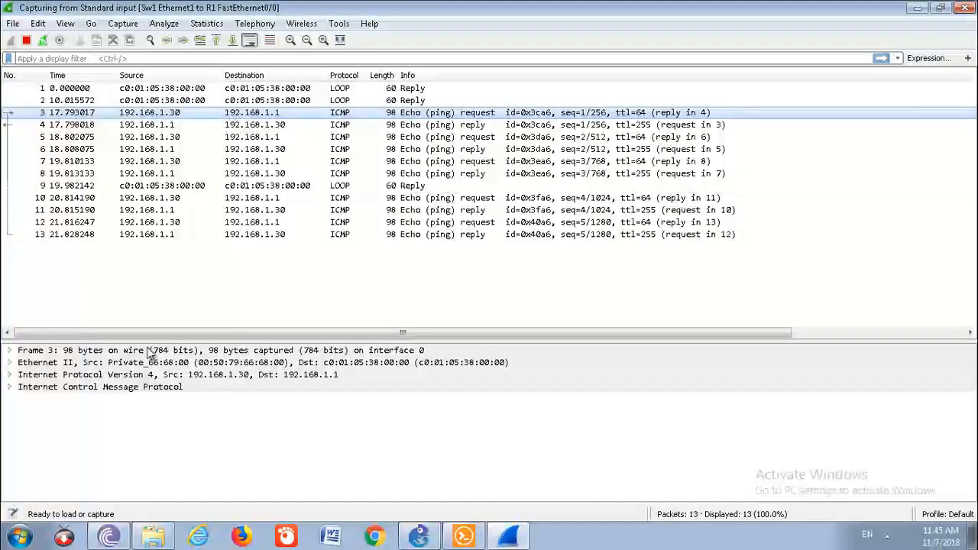
click(18, 374)
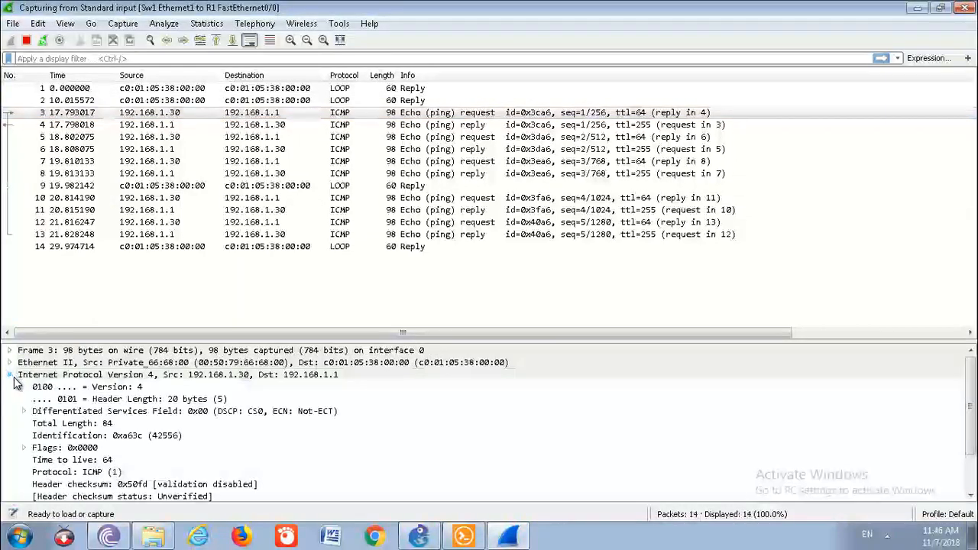
click(16, 376)
click(13, 387)
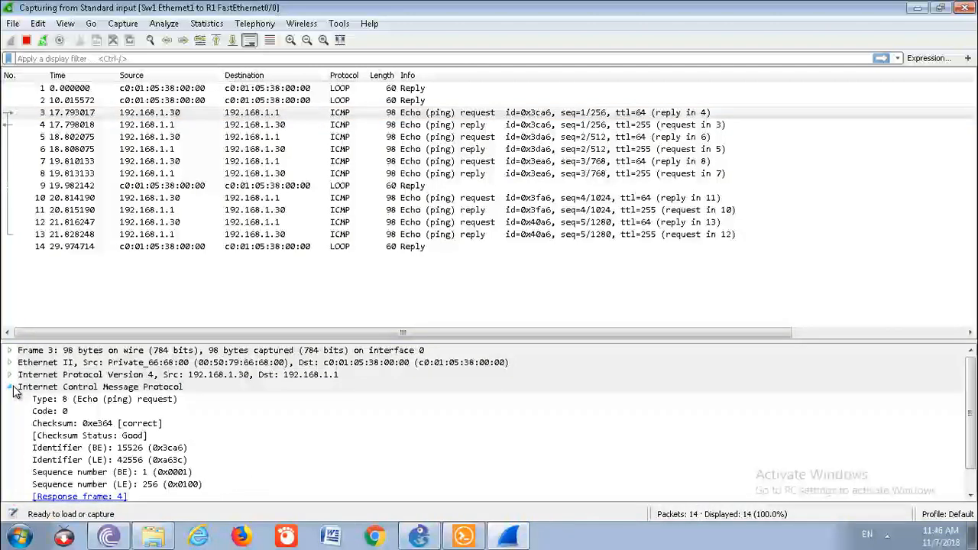
click(13, 388)
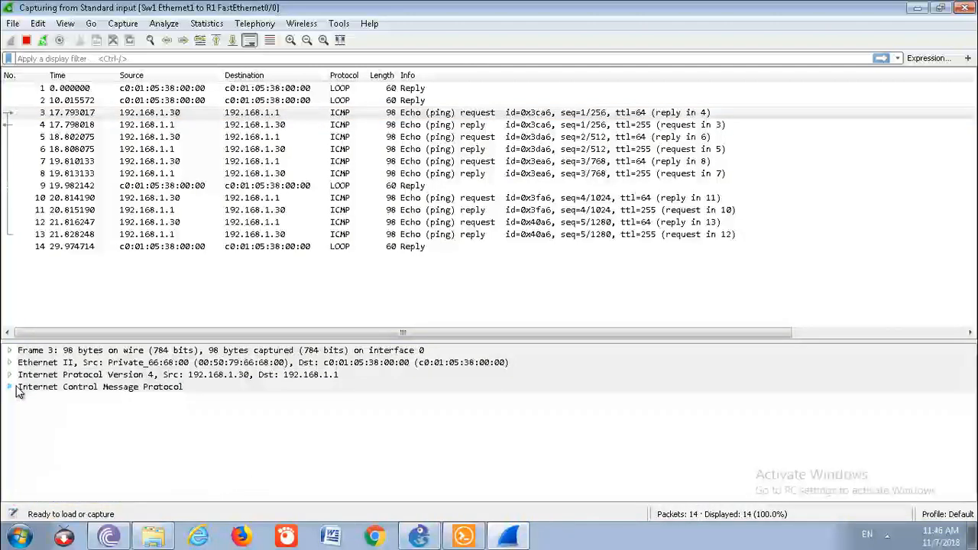
Minimize the Wireshark capture and the remote desktop session to get to the local desktop.
click(917, 7)
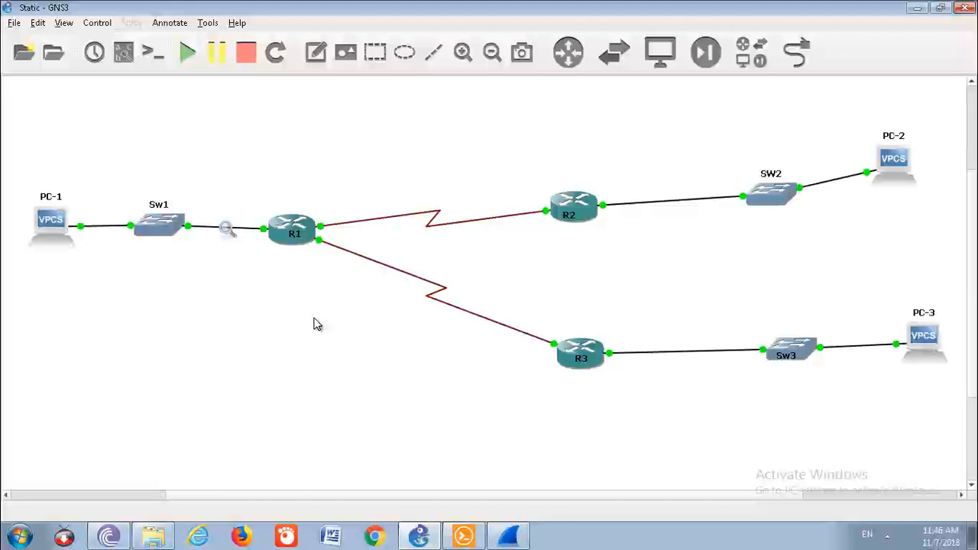
mouse_move(672, 6)
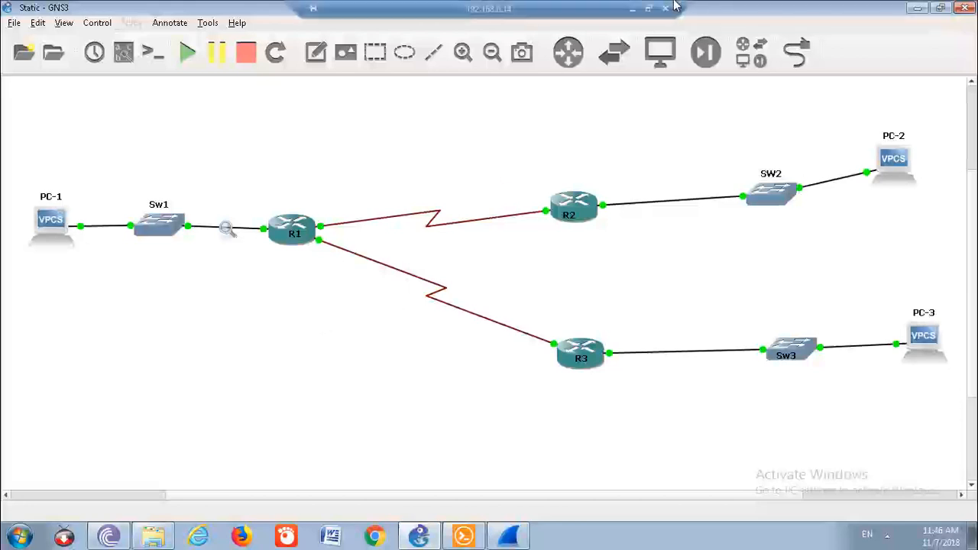
click(633, 9)
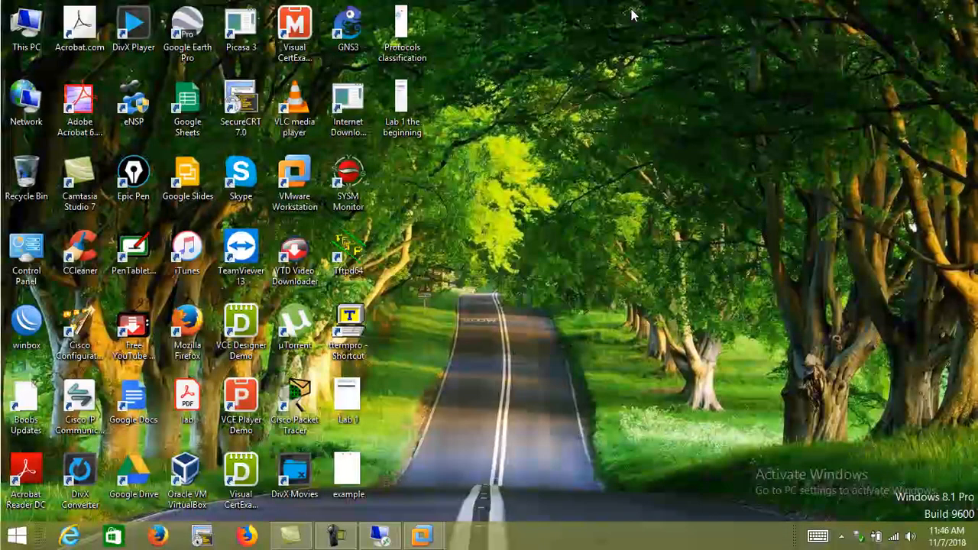